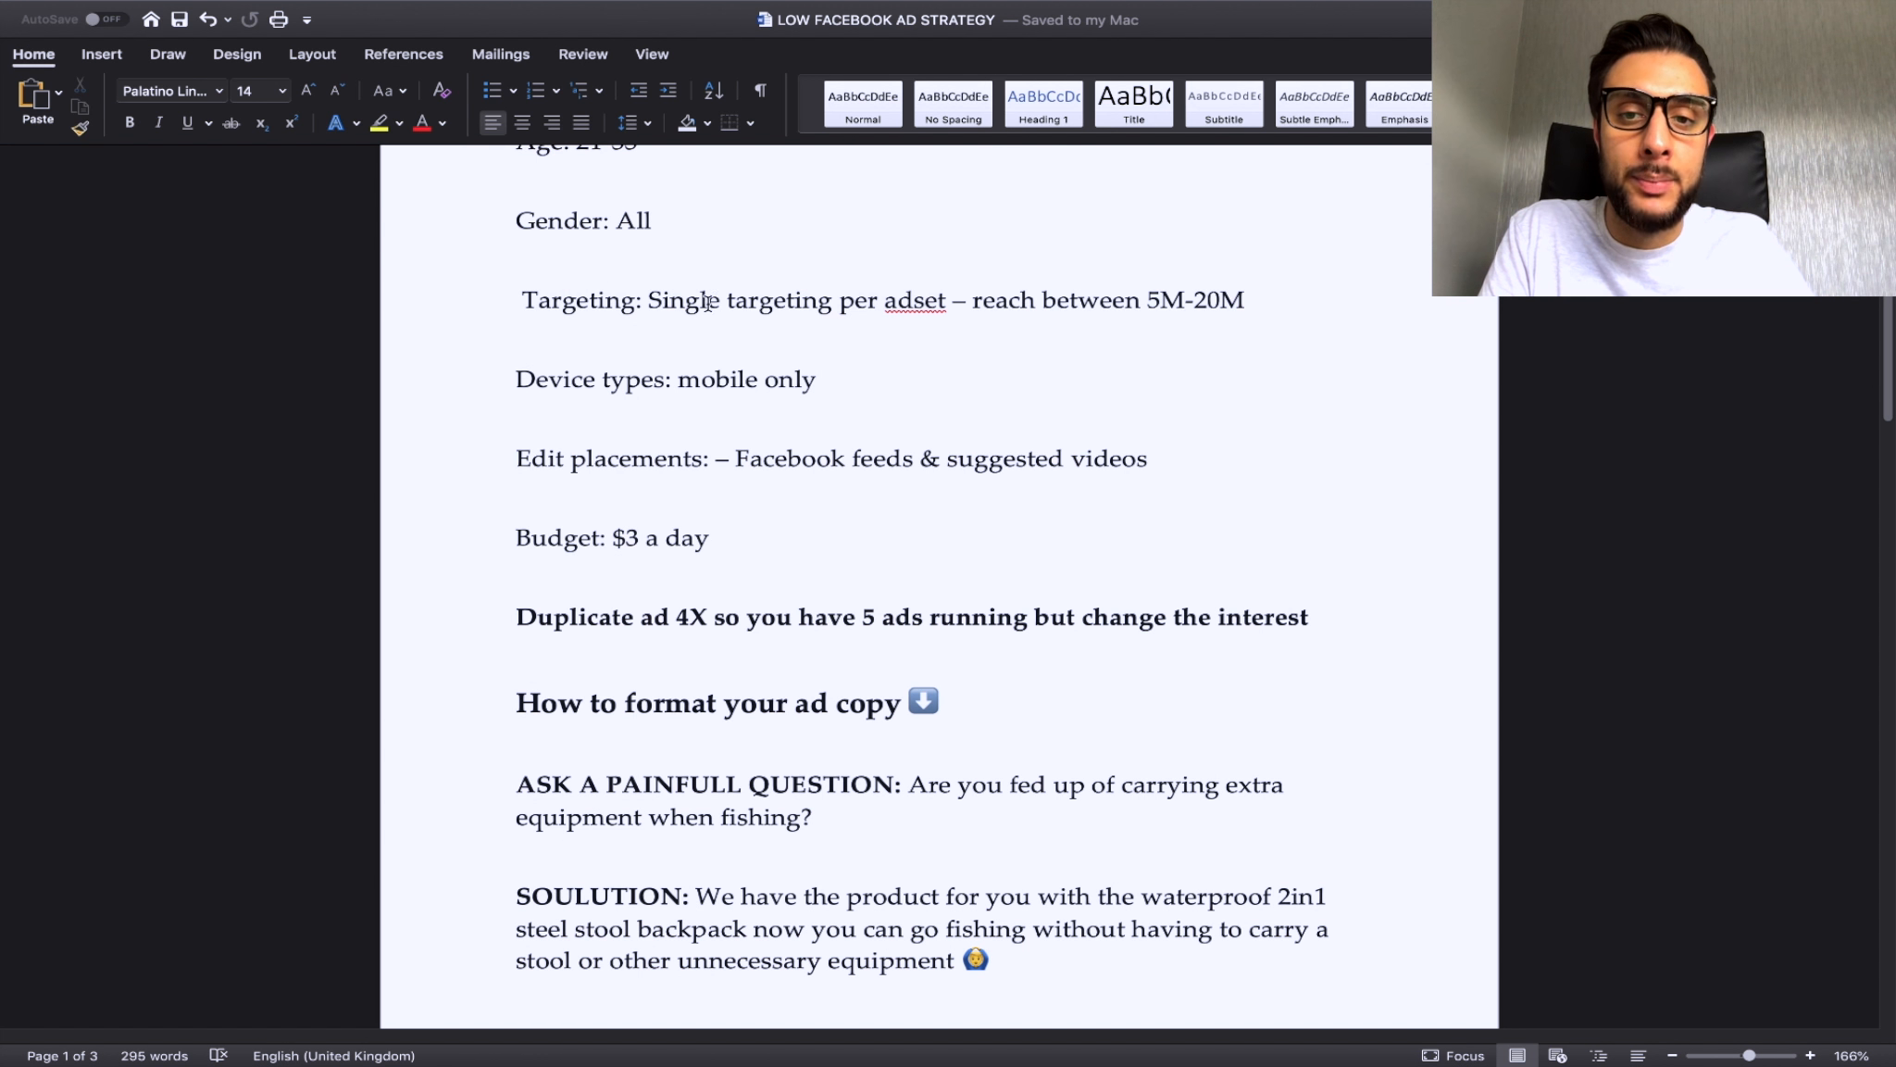
# Read through the ad set settings and ad copy format in the LOW FACEBOOK AD STRATEGY document.
pyautogui.scroll(-1, 984, 322)
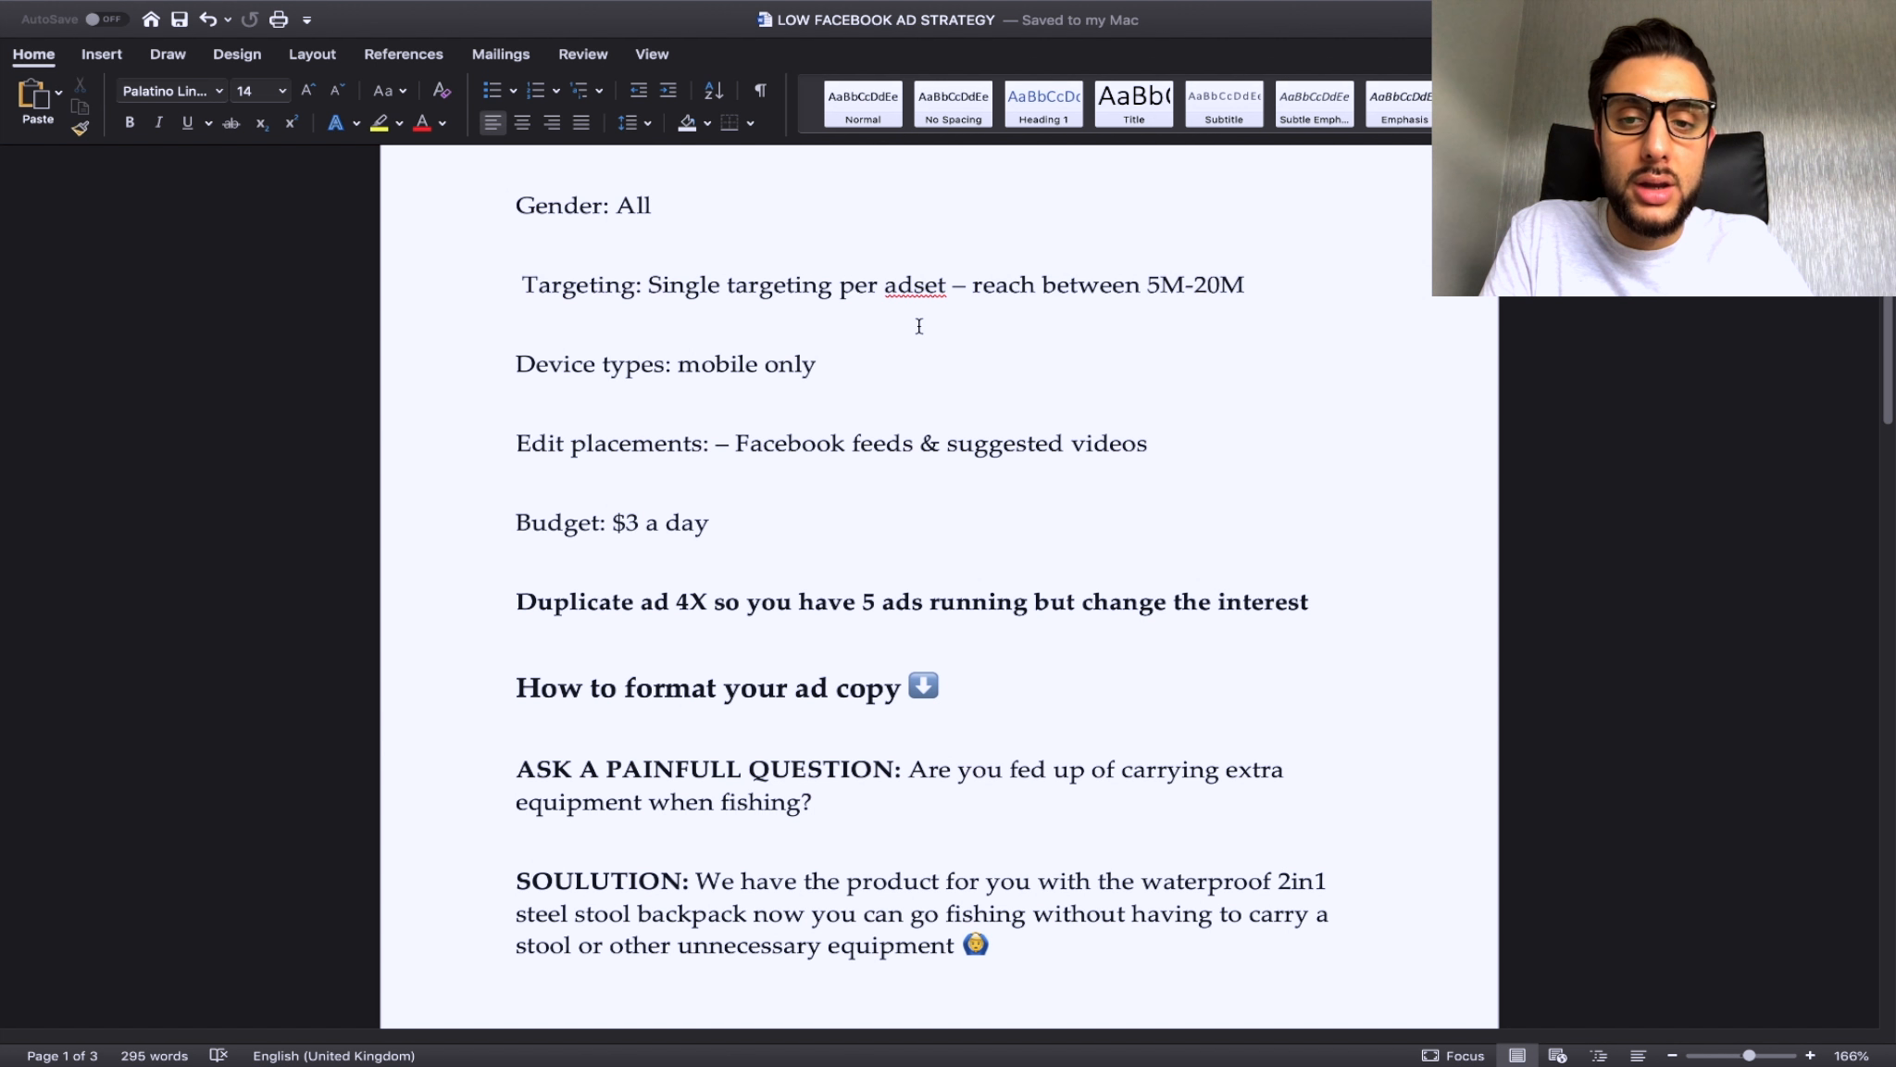
pyautogui.scroll(-2, 891, 326)
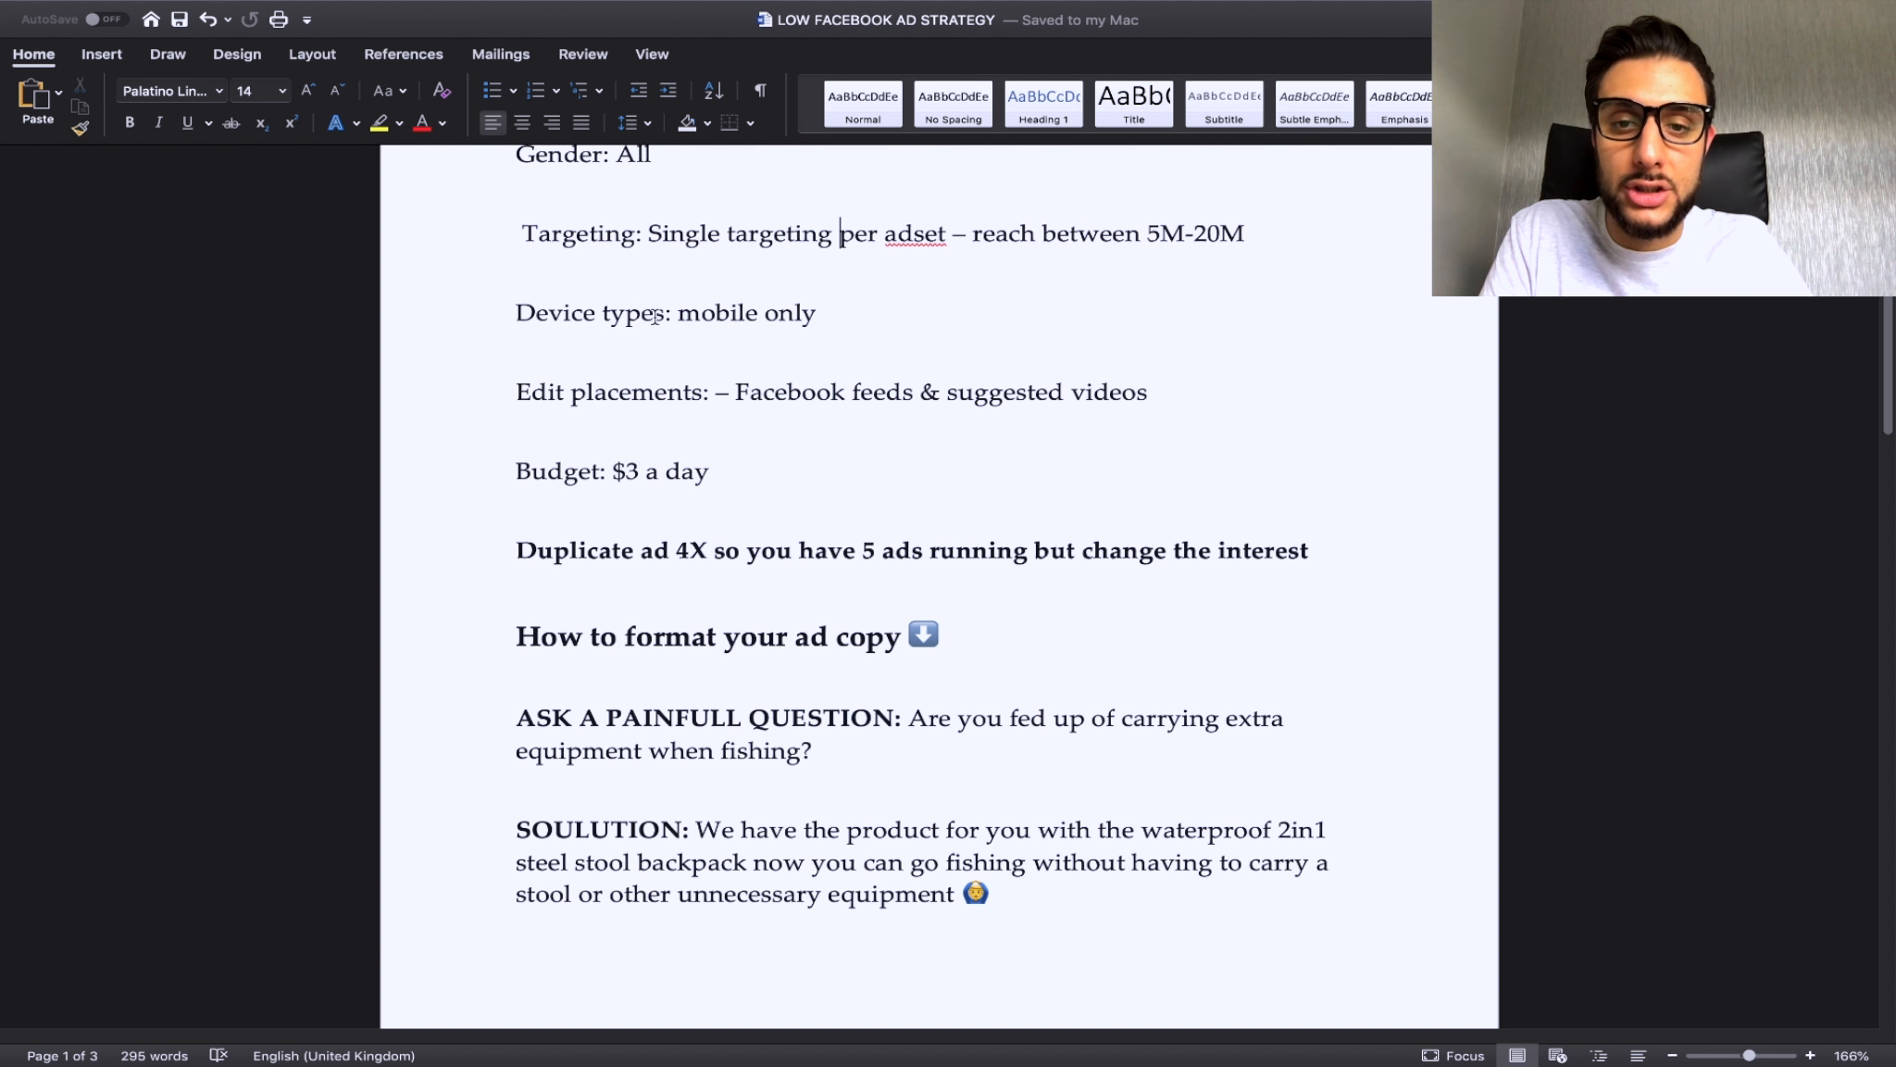
pyautogui.scroll(-2, 713, 324)
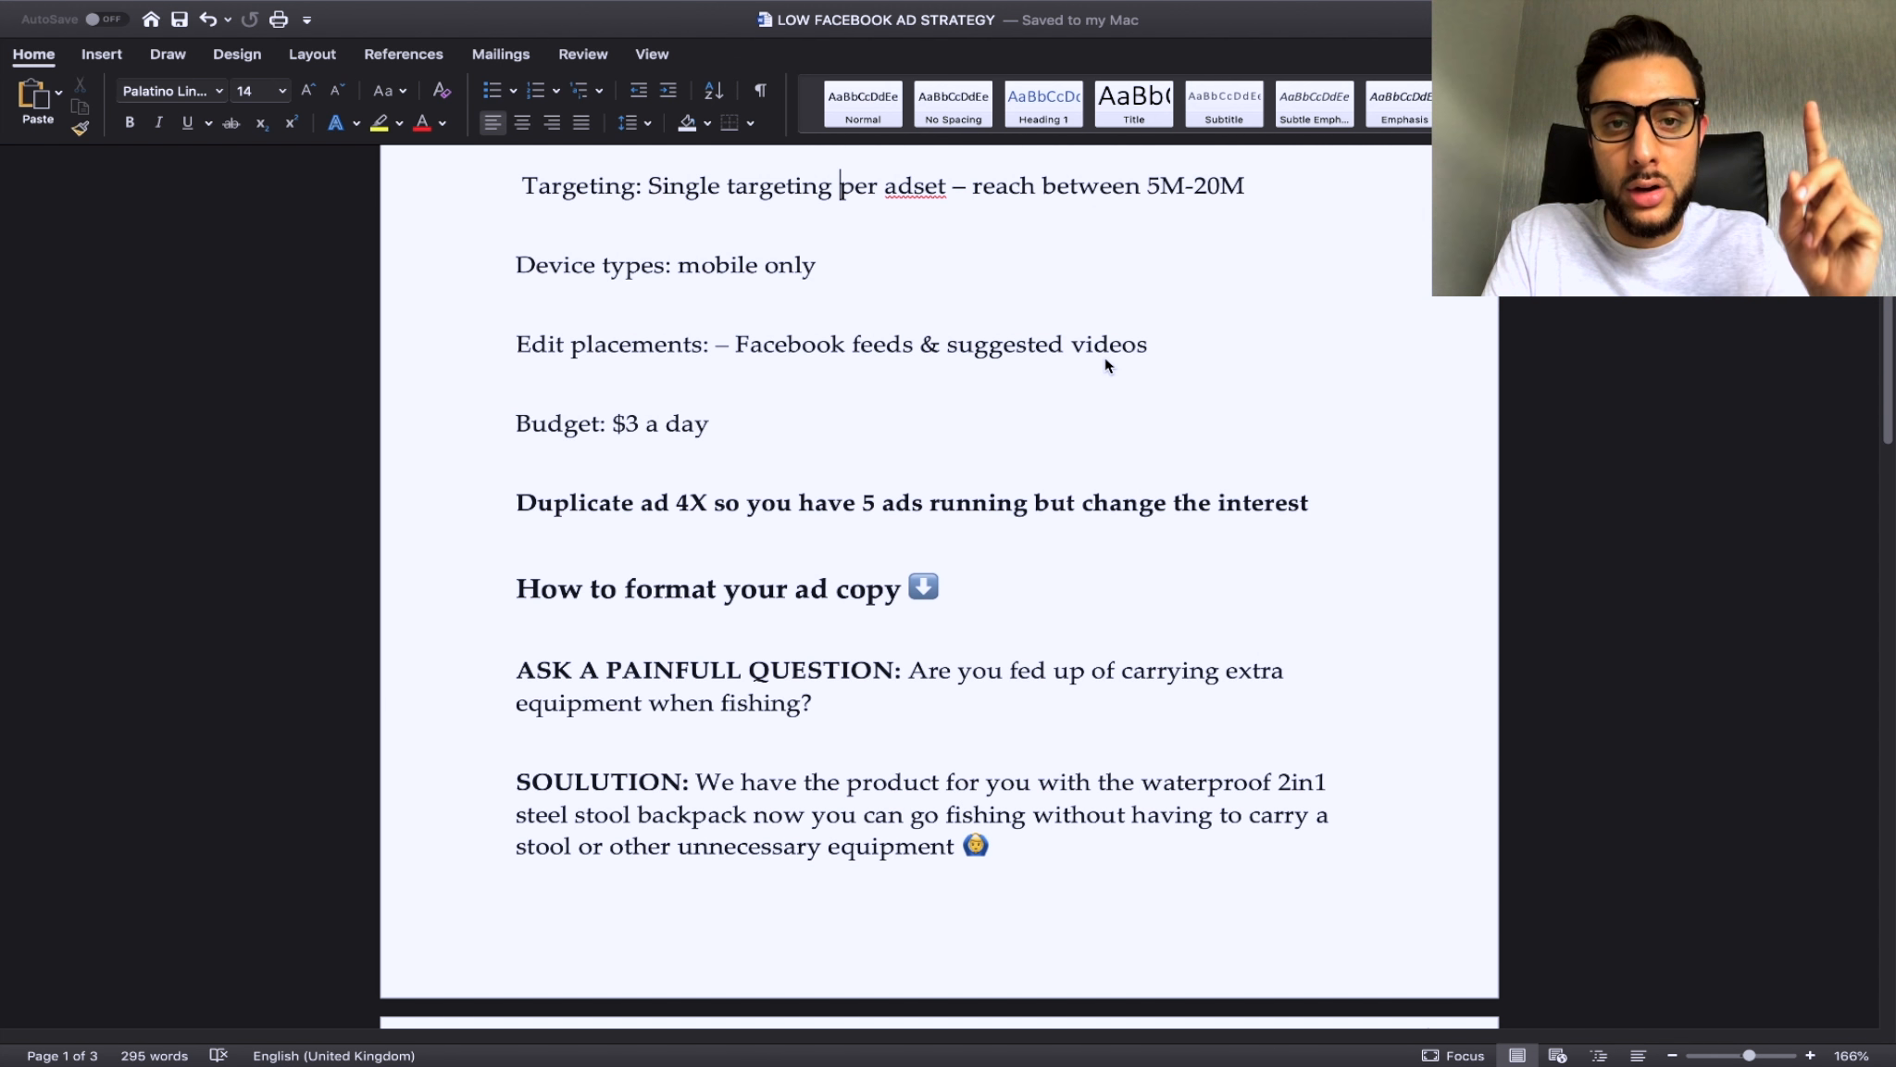
pyautogui.scroll(-3, 1106, 358)
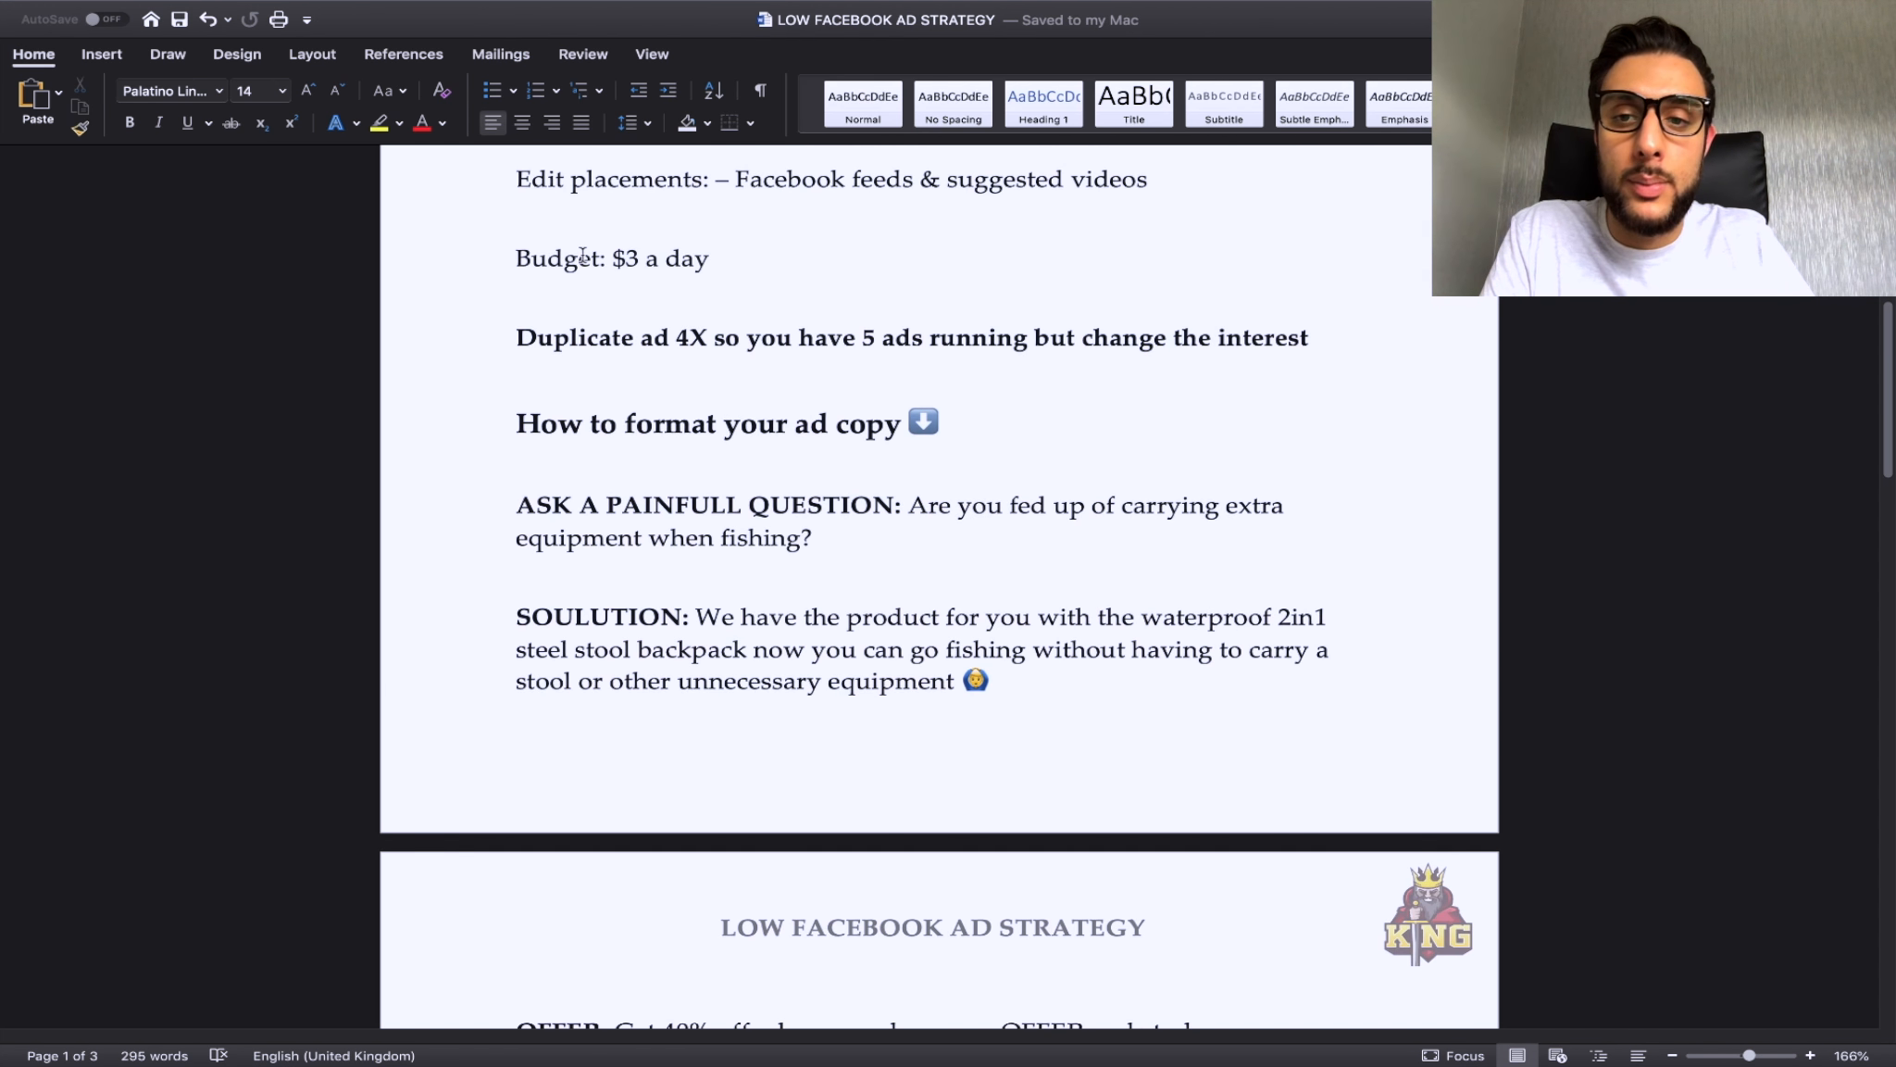
pyautogui.scroll(6, 731, 616)
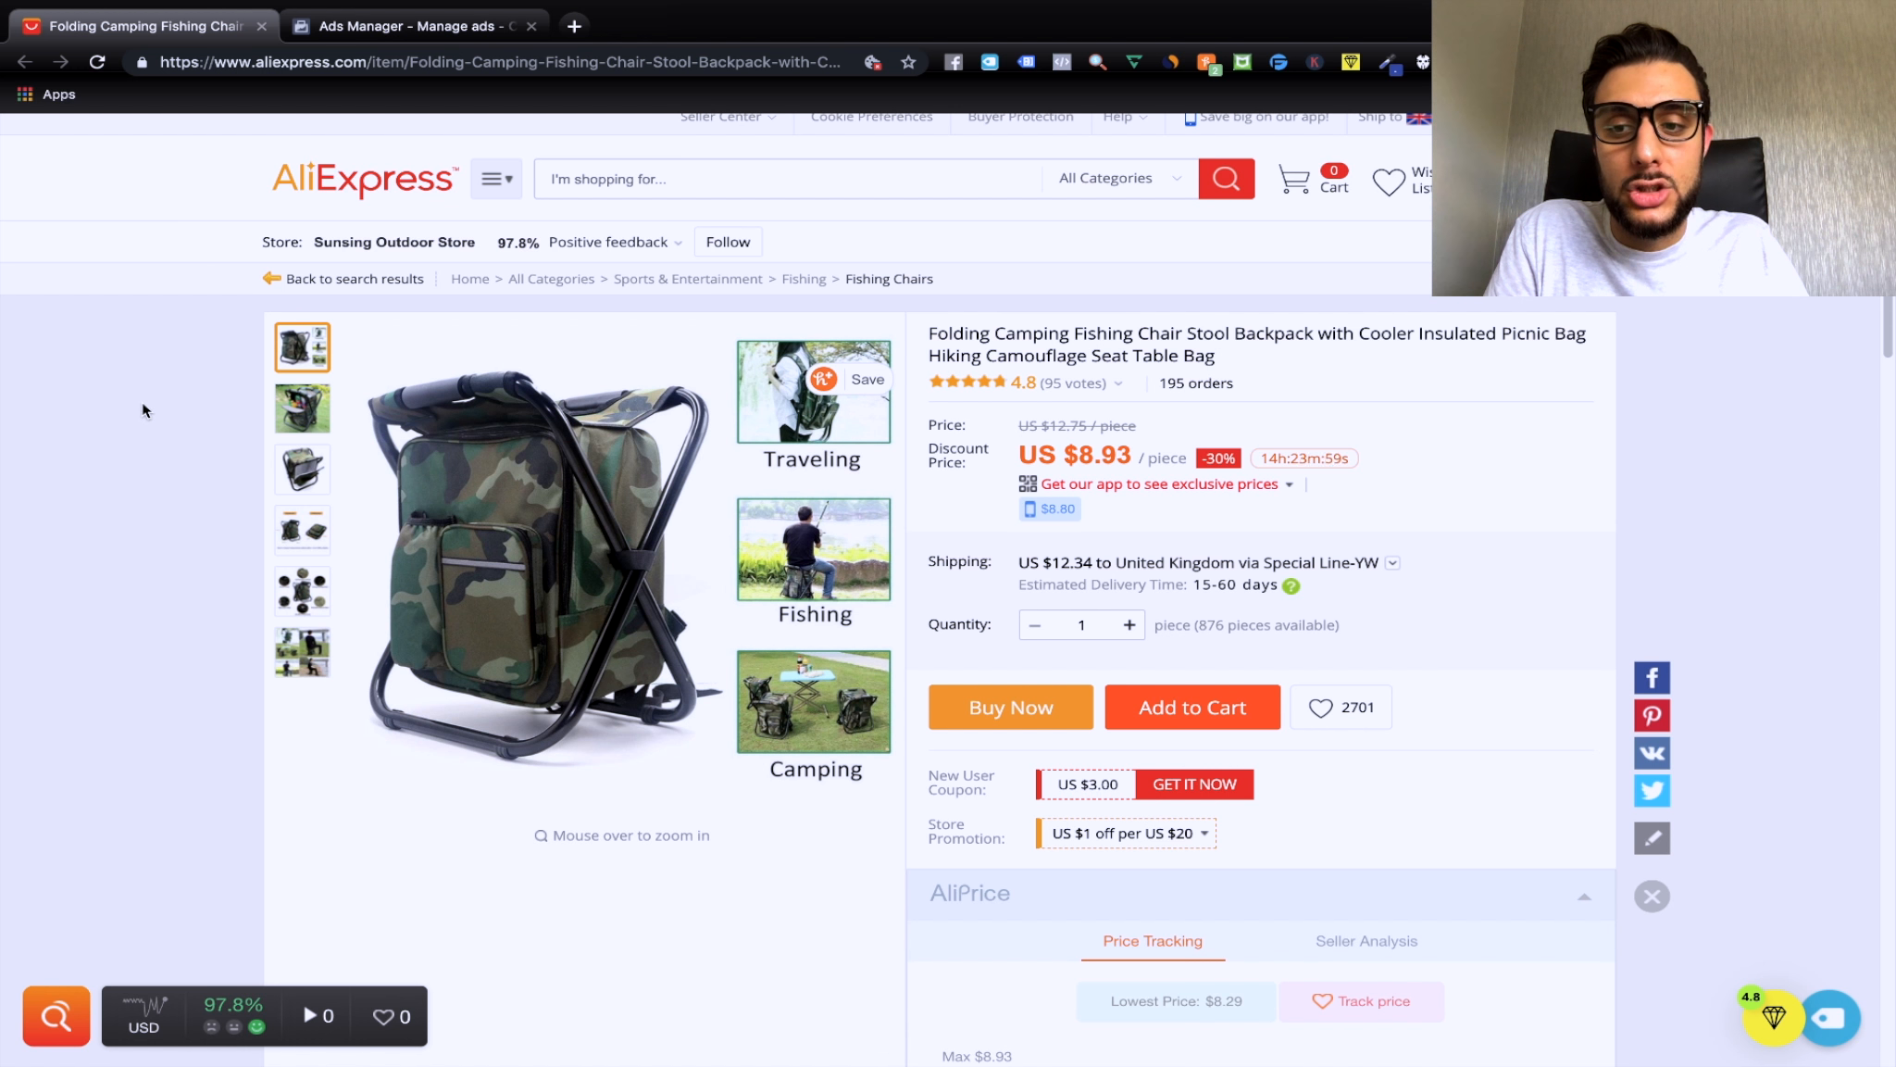
# Switch to the AliExpress page for the folding fishing chair stool backpack and preview its product photos.
pyautogui.moveTo(306, 412)
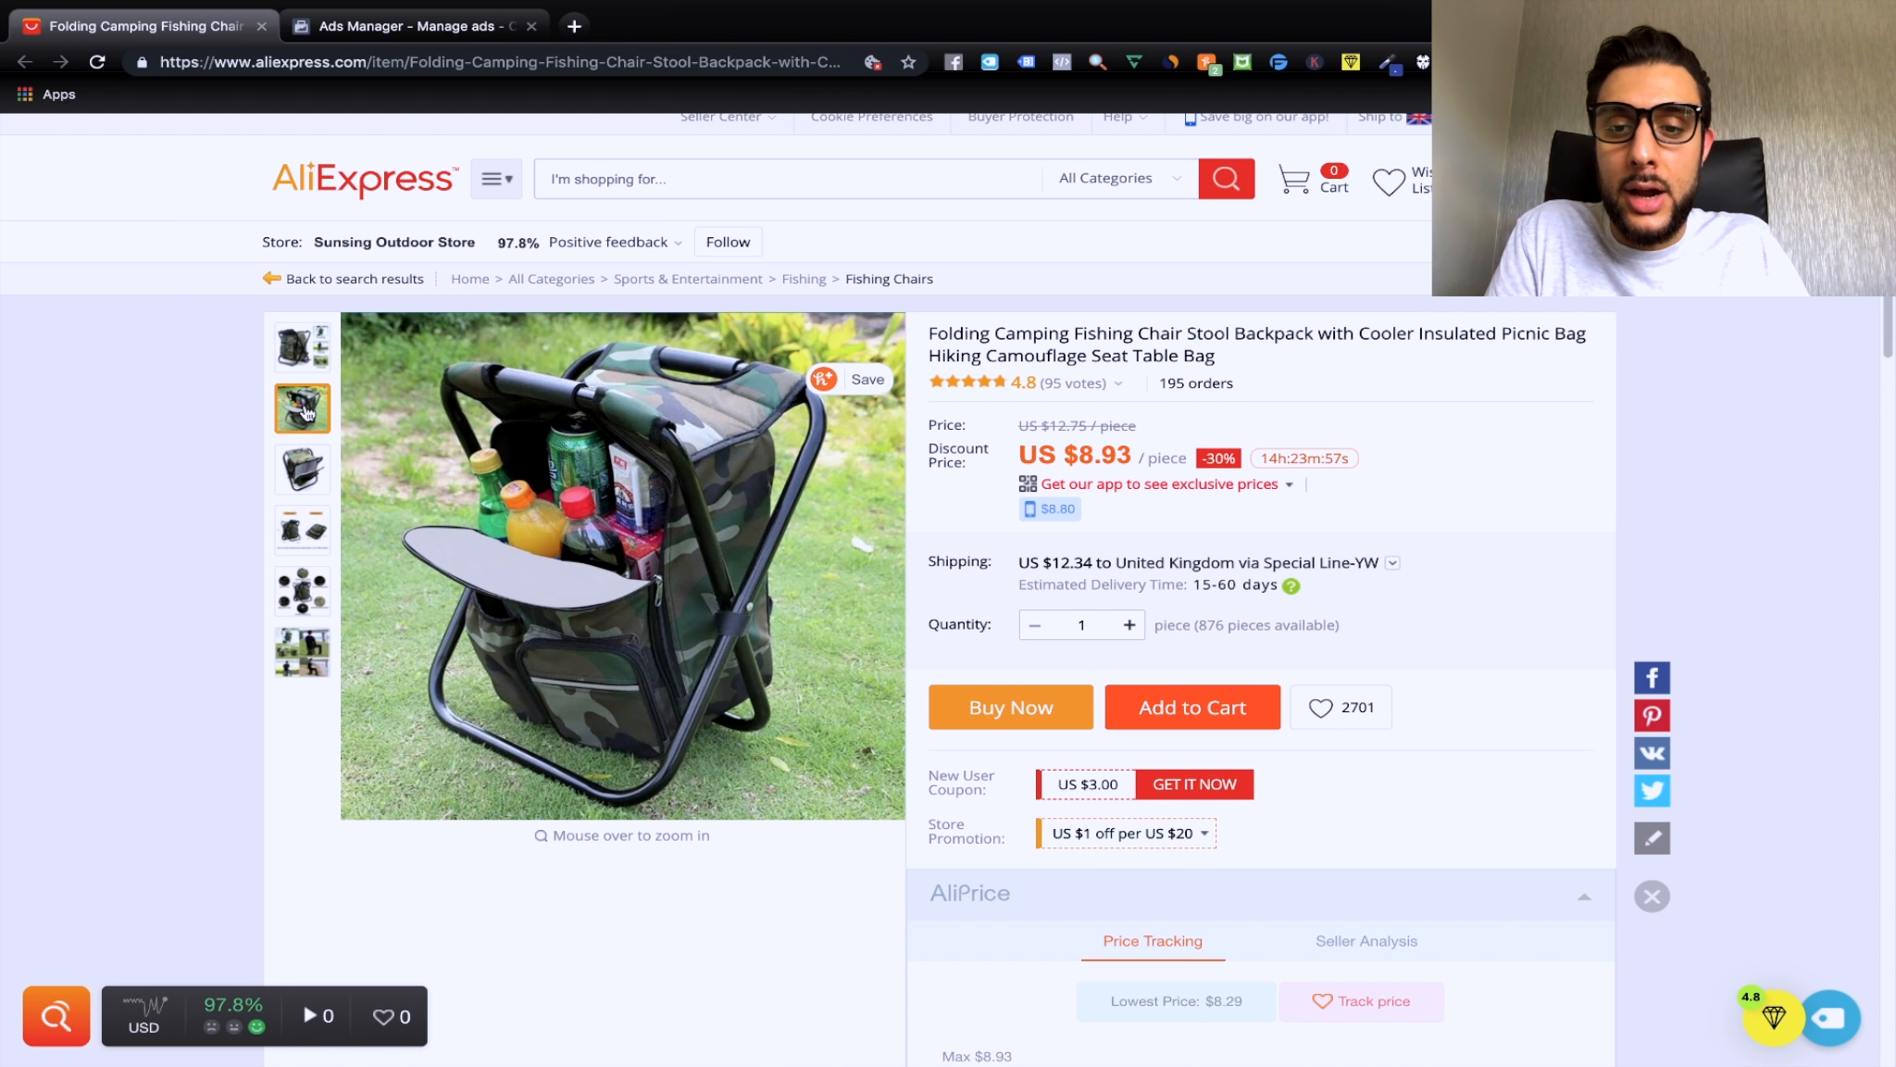
pyautogui.moveTo(282, 356)
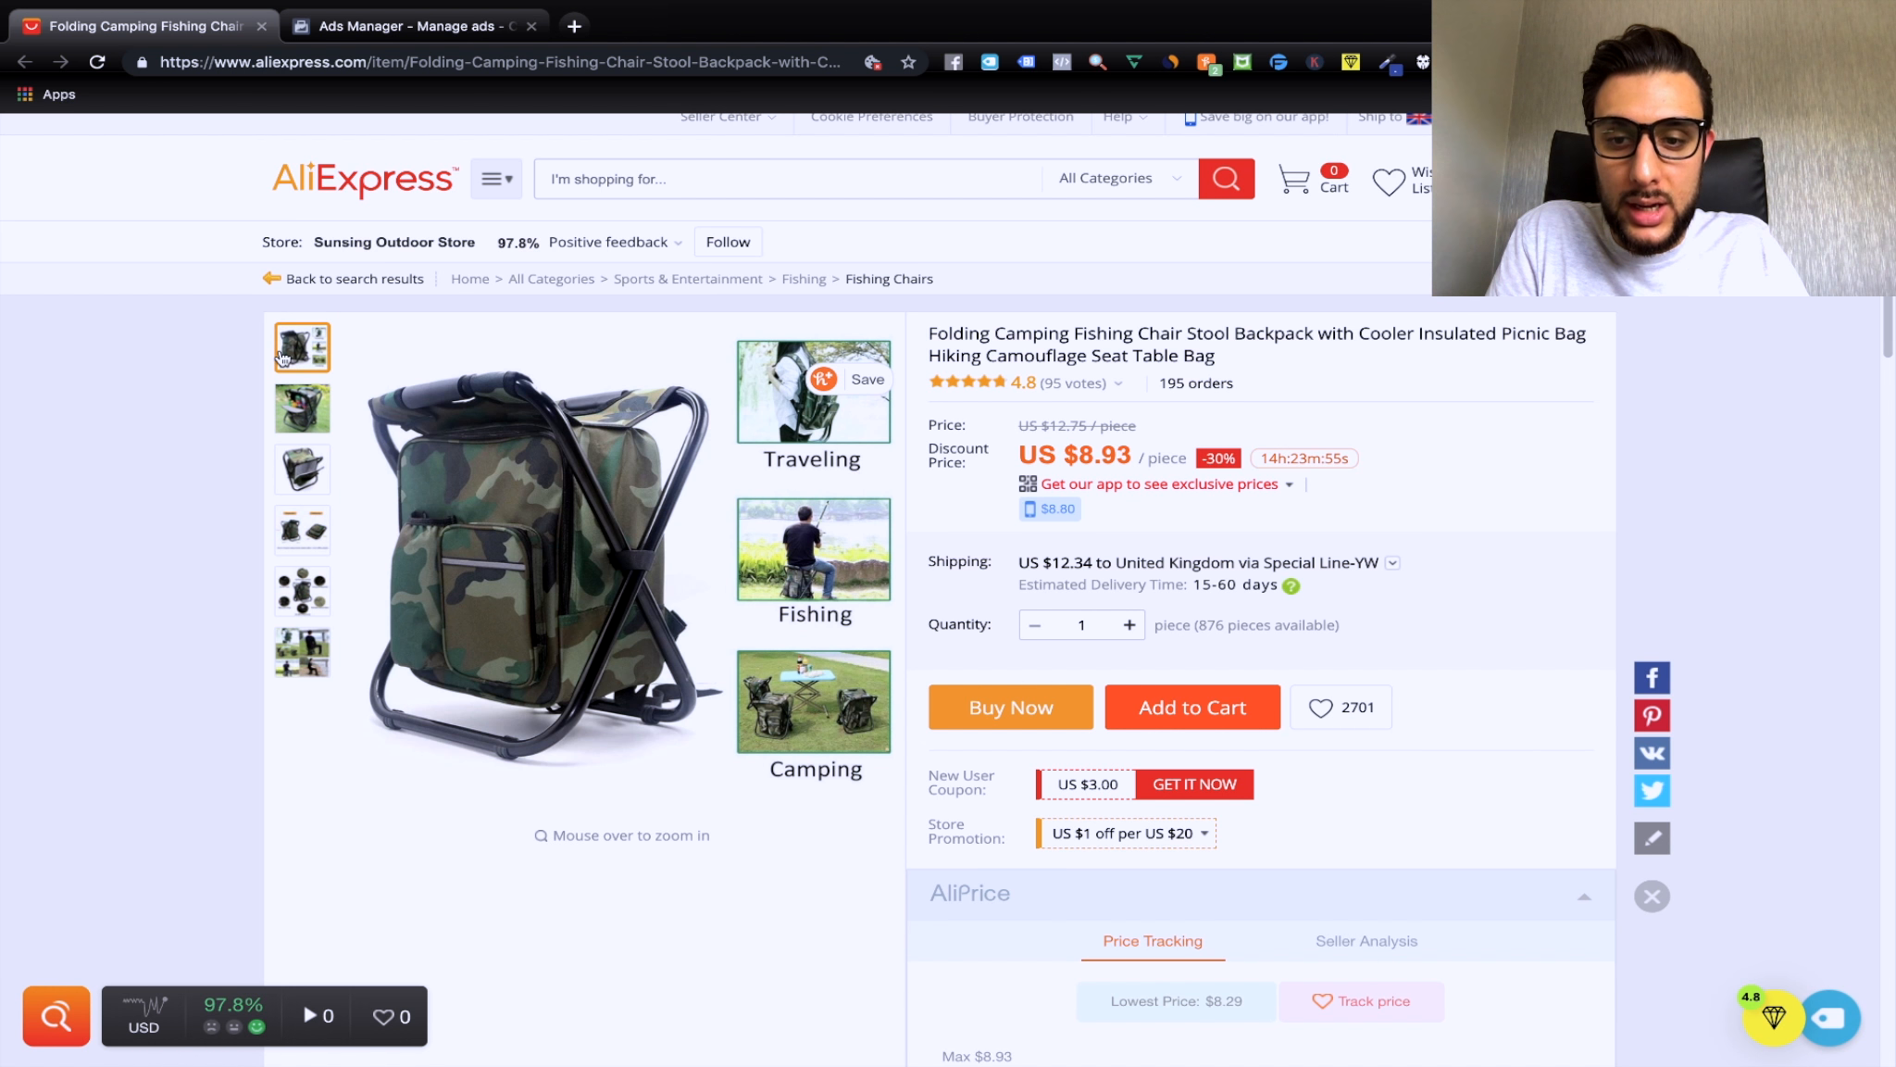
pyautogui.moveTo(291, 491)
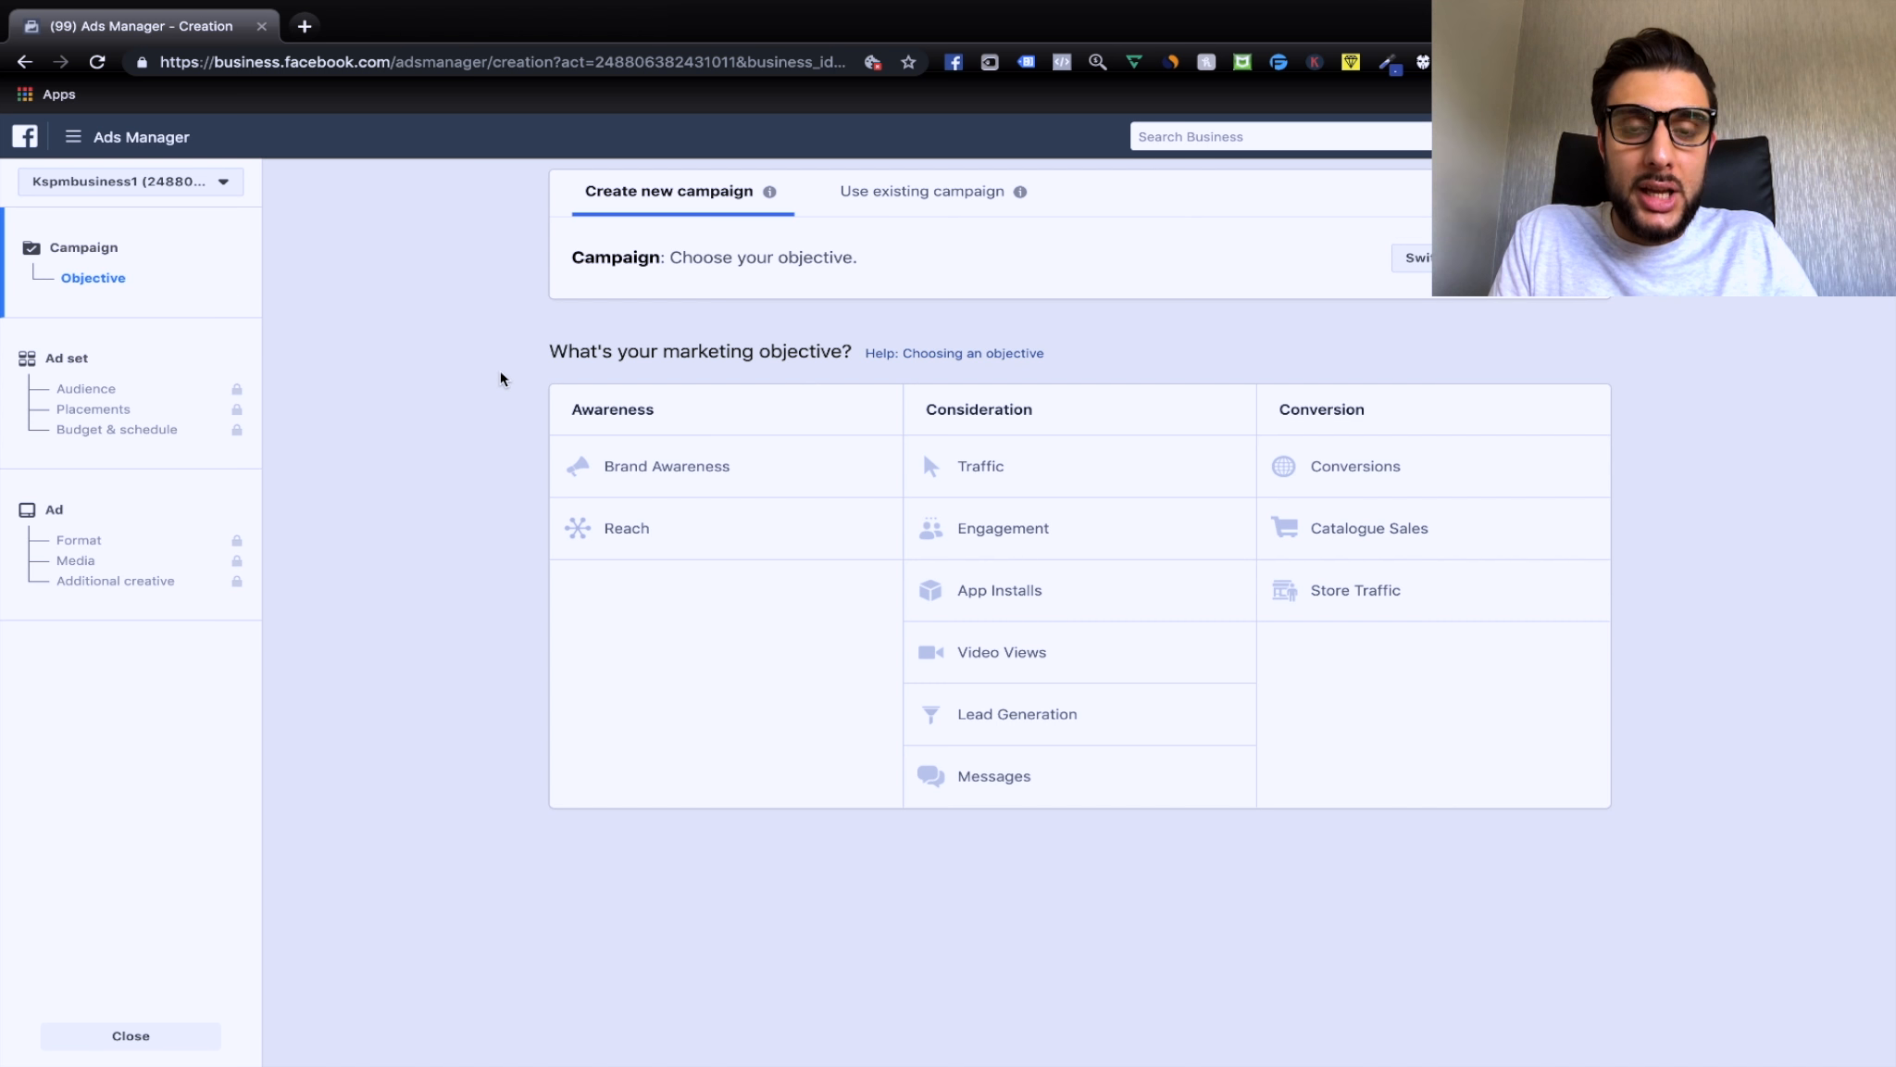
# Create a campaign with the Conversions objective, name it "2in1 backpack stool" and continue to the ad set settings.
pyautogui.click(1321, 465)
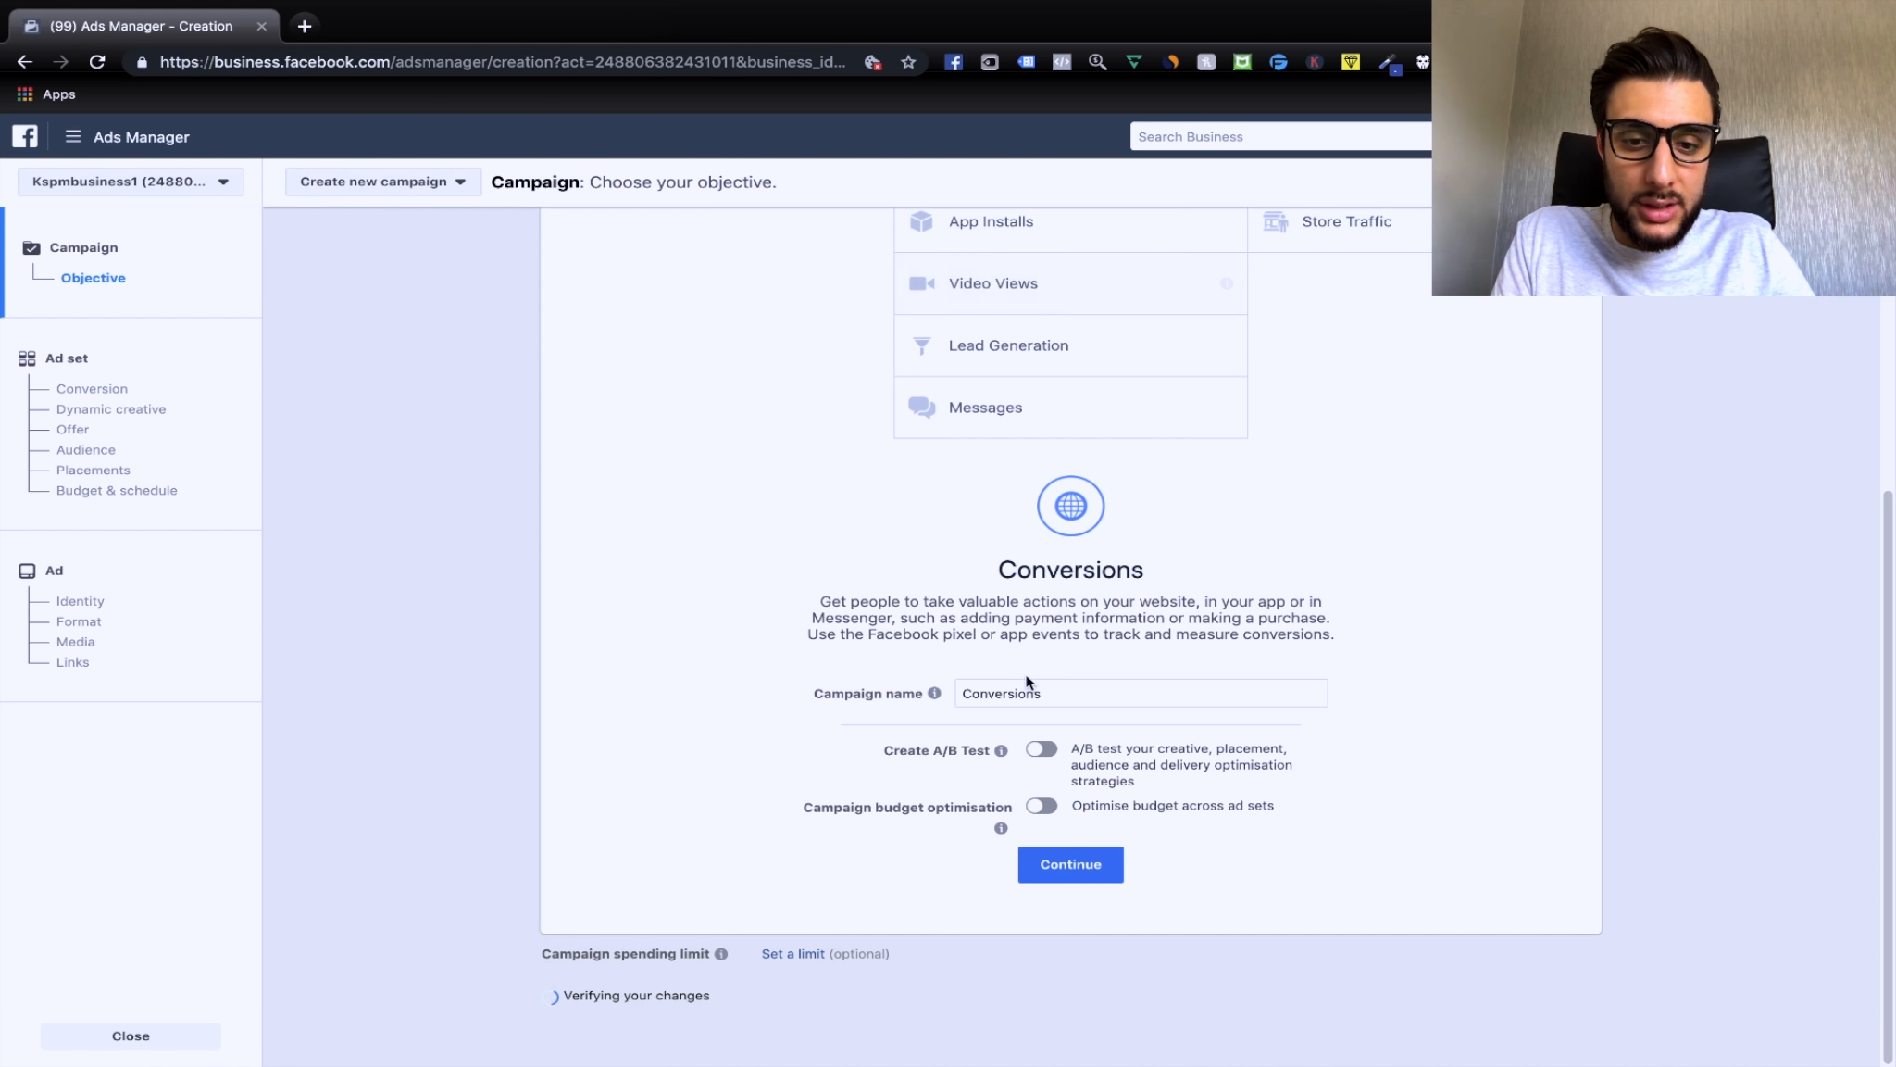
pyautogui.moveTo(1040, 726); pyautogui.dragTo(954, 726)
pyautogui.press('BackSpace')
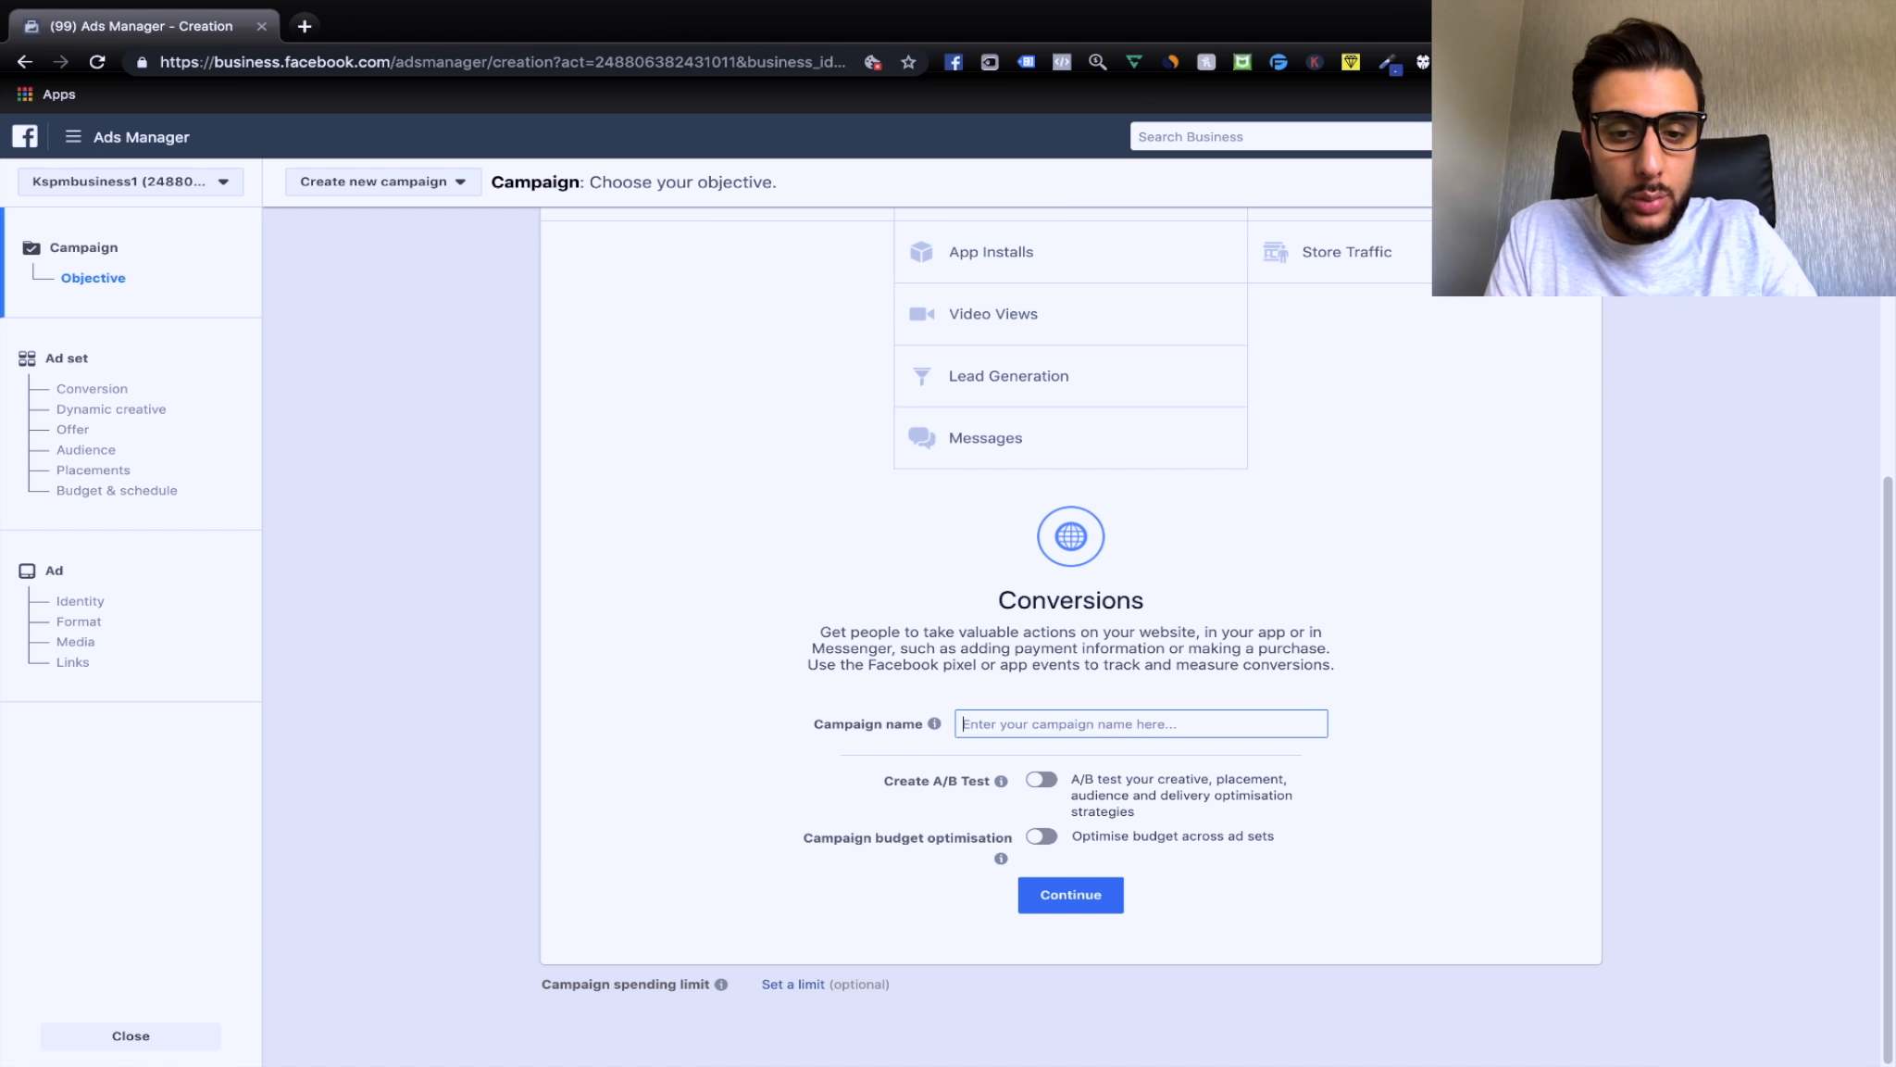
pyautogui.write('2in1 backpack')
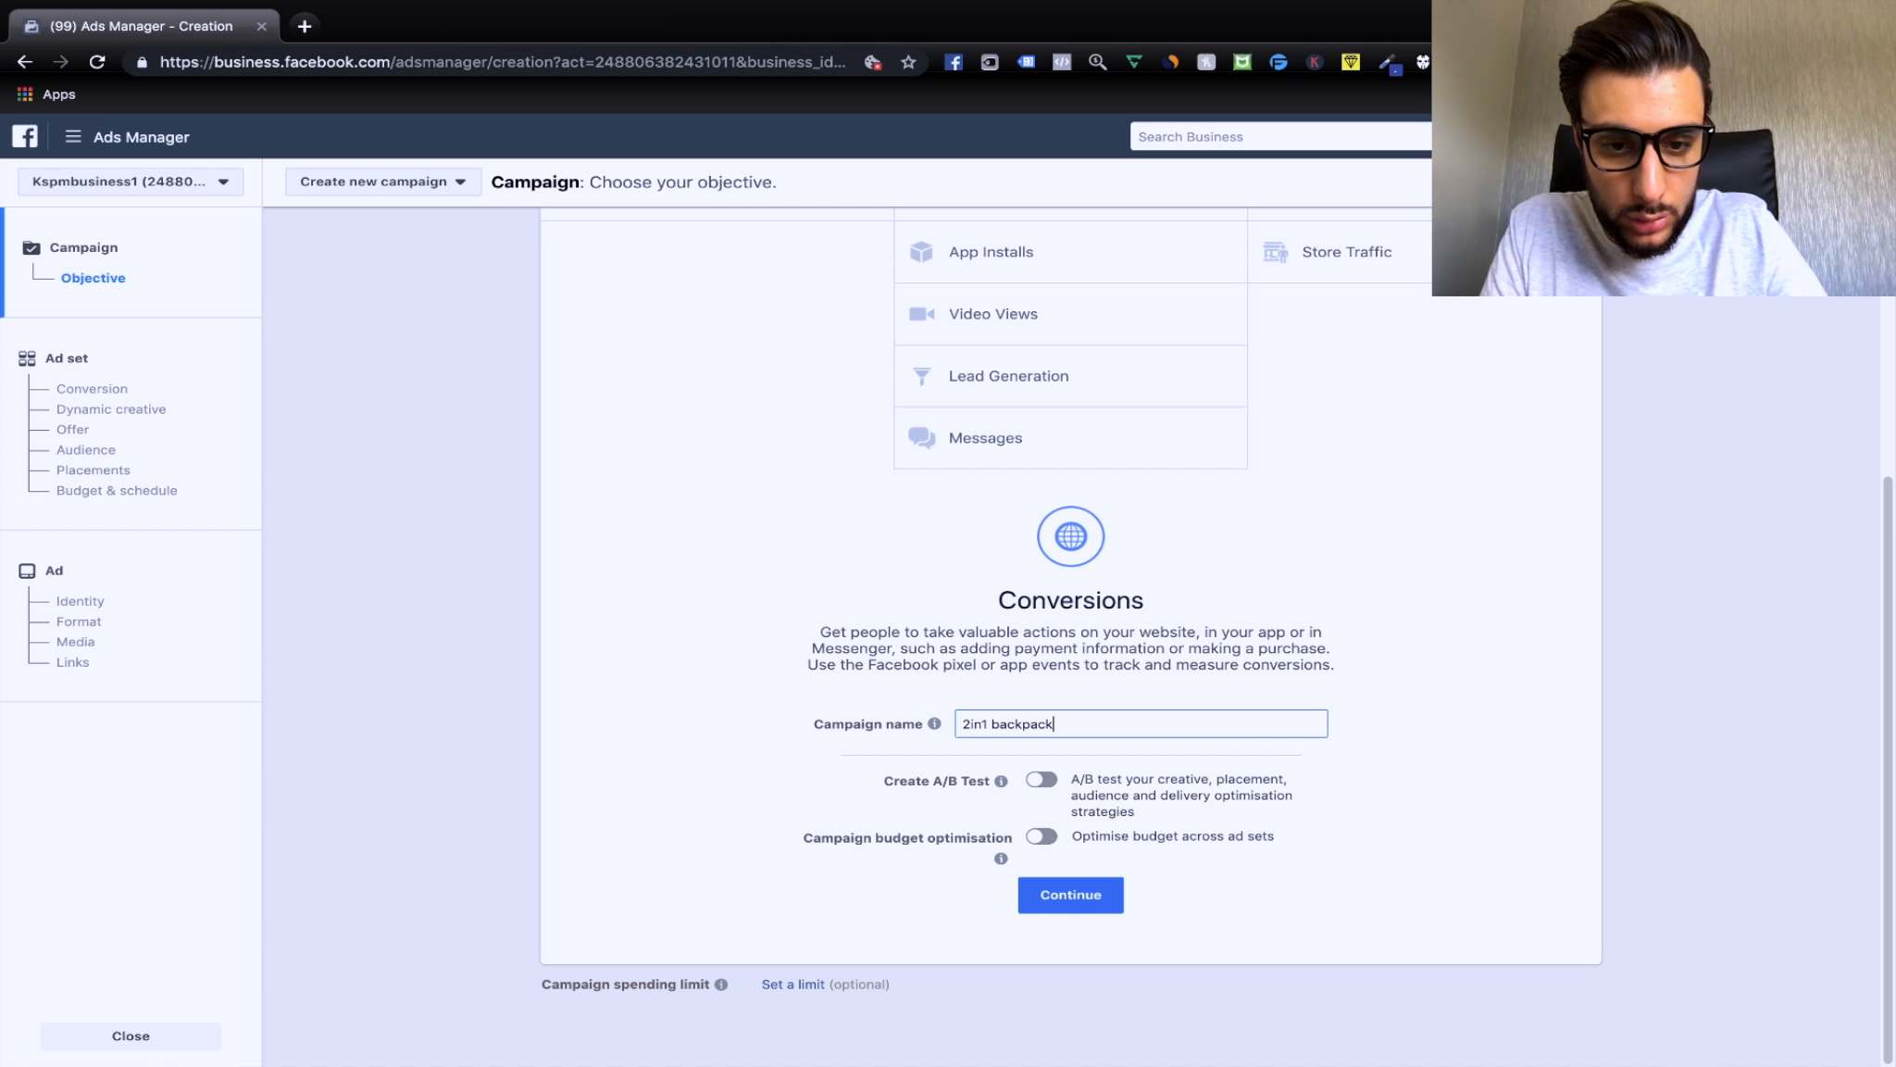
pyautogui.write(' stool')
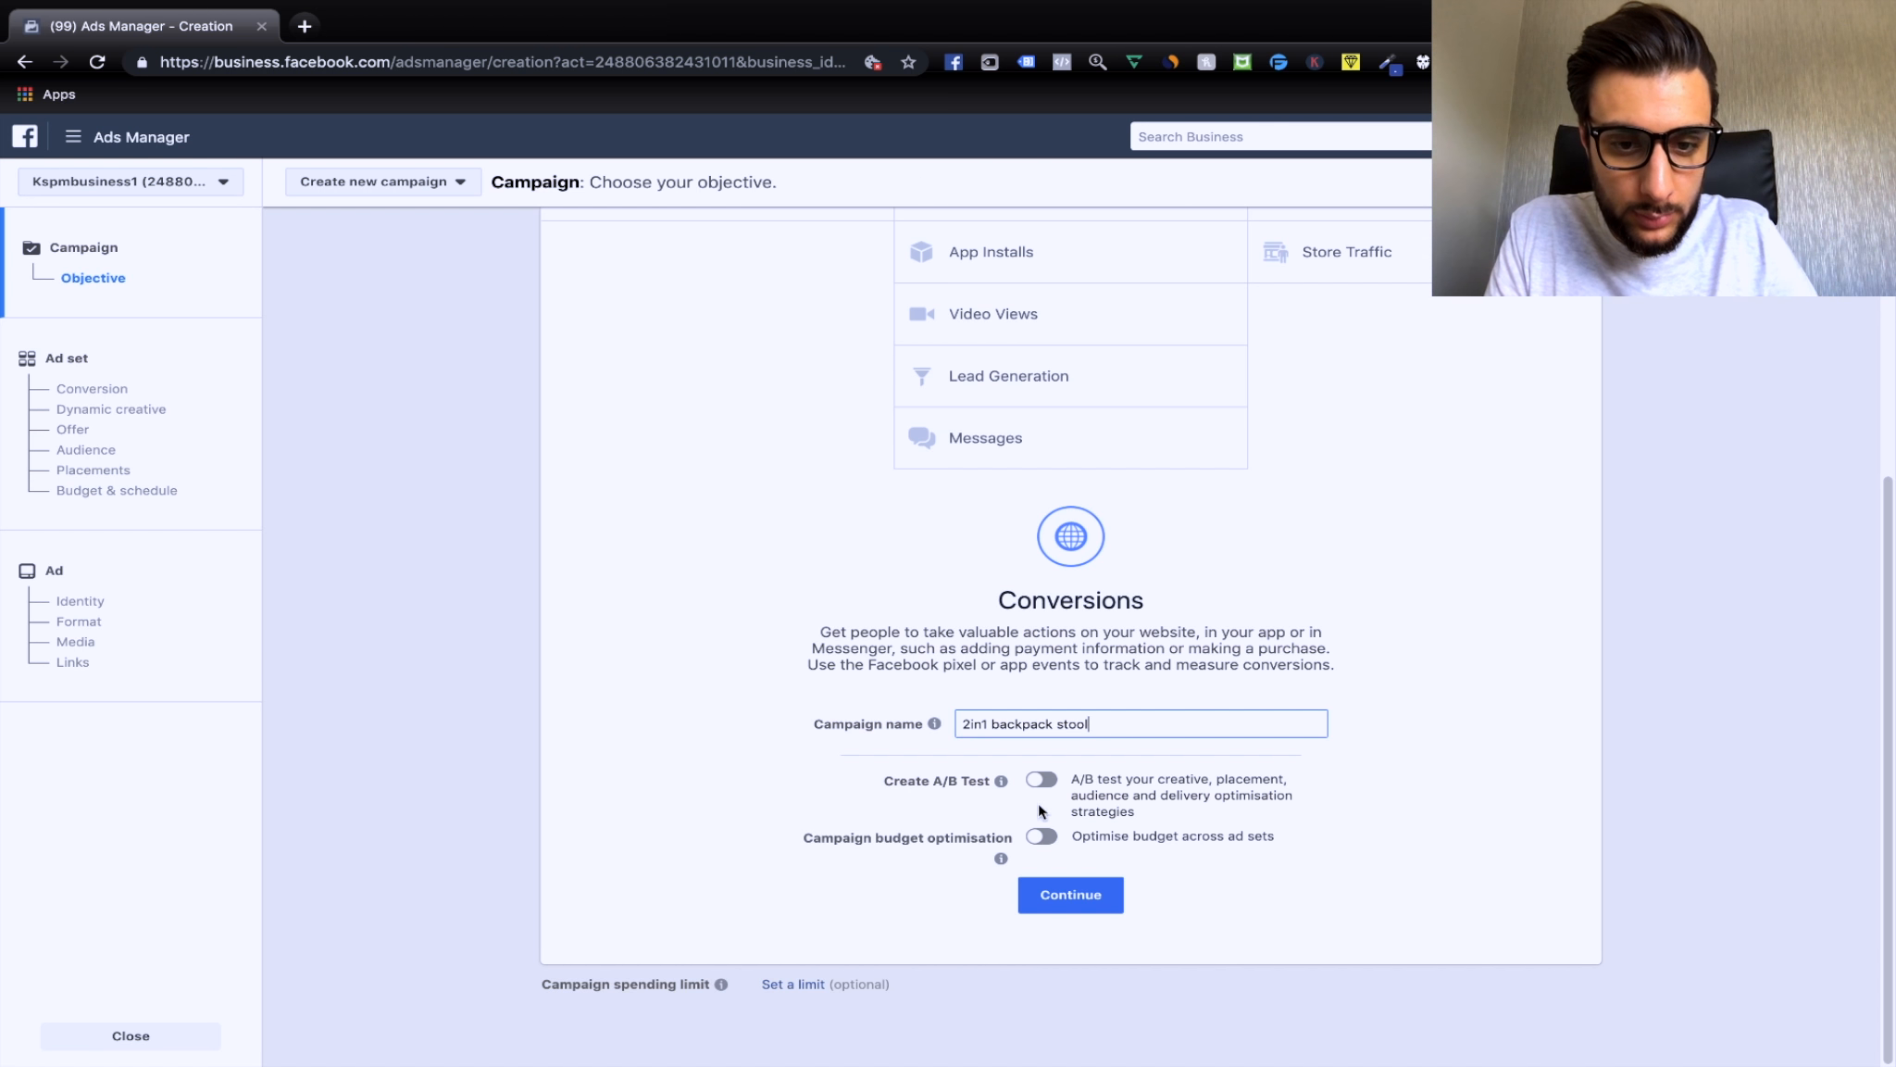
pyautogui.click(1067, 895)
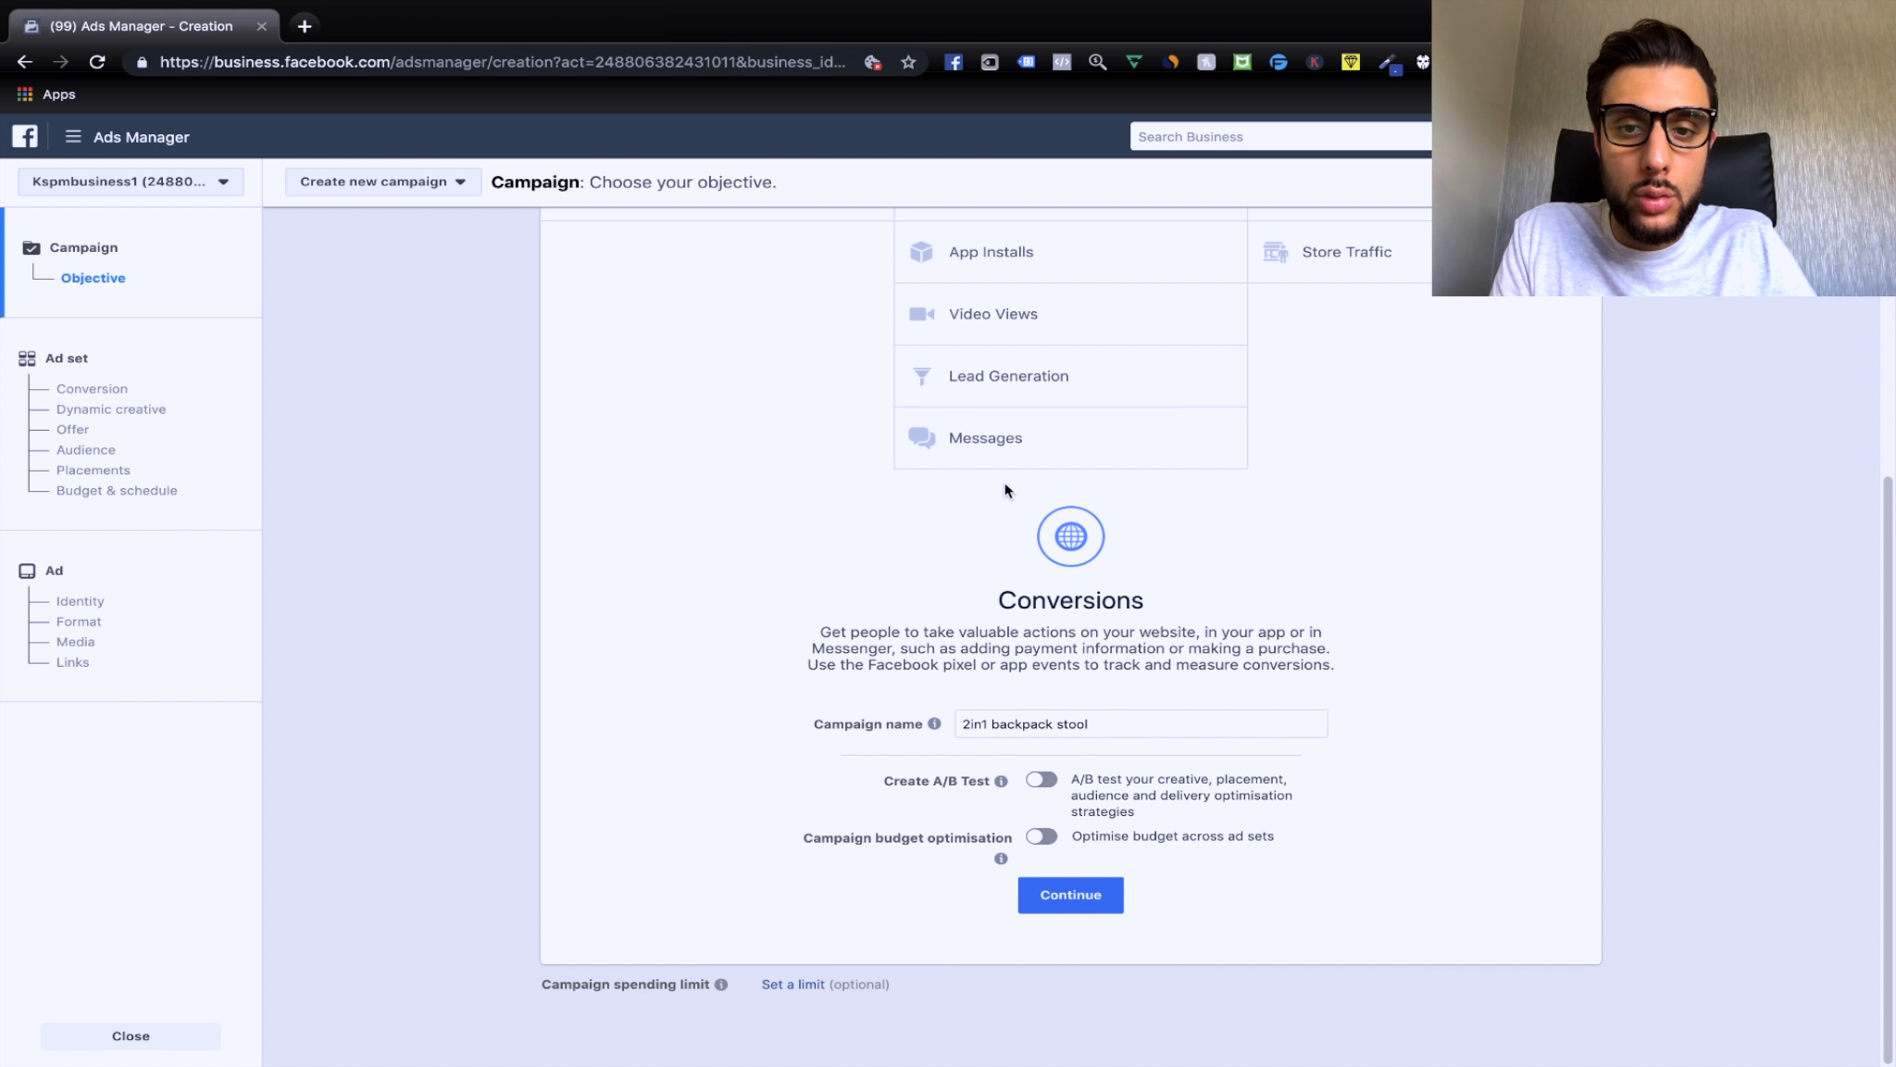
pyautogui.click(1062, 891)
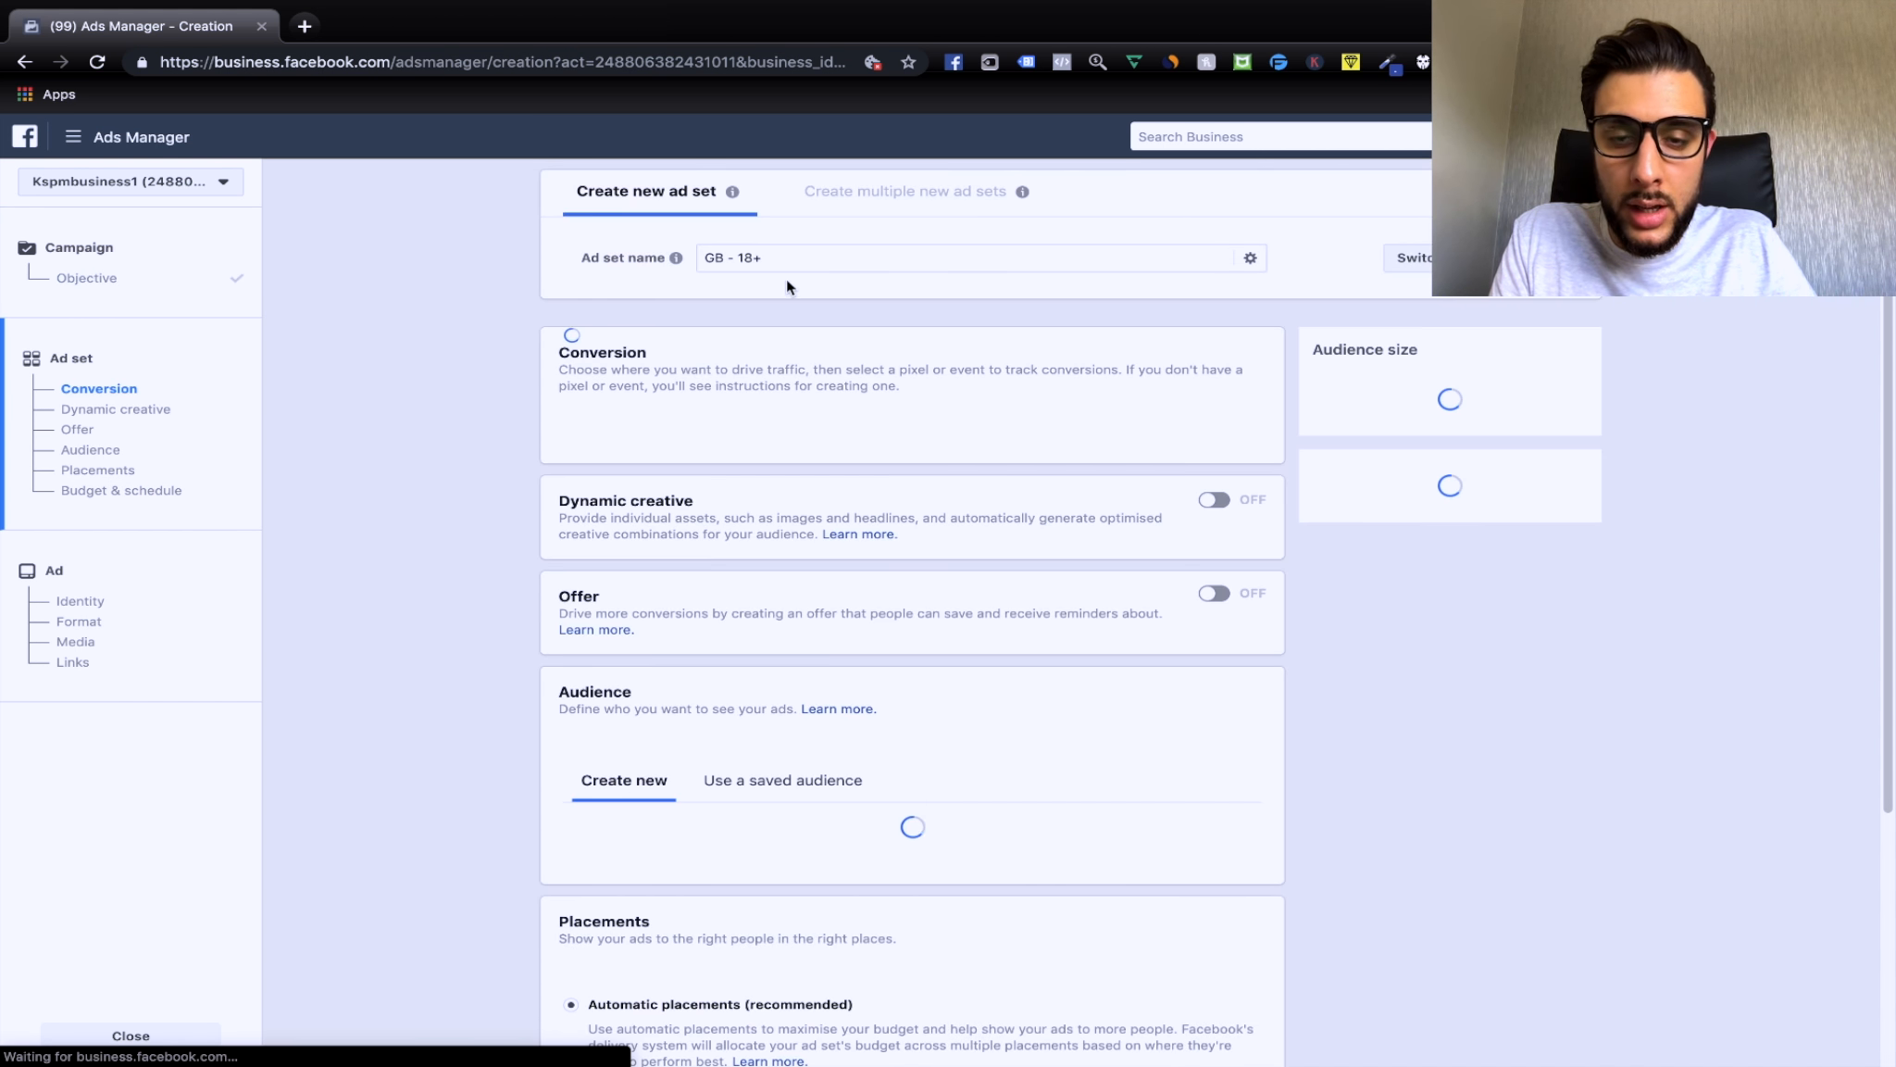
# Replace the default ad set name with "2in1 backpack stool".
pyautogui.click(780, 259)
pyautogui.press('BackSpace')
pyautogui.press('BackSpace')
pyautogui.press('BackSpace')
pyautogui.press('BackSpace')
pyautogui.press('BackSpace')
pyautogui.press('BackSpace')
pyautogui.press('BackSpace')
pyautogui.press('BackSpace')
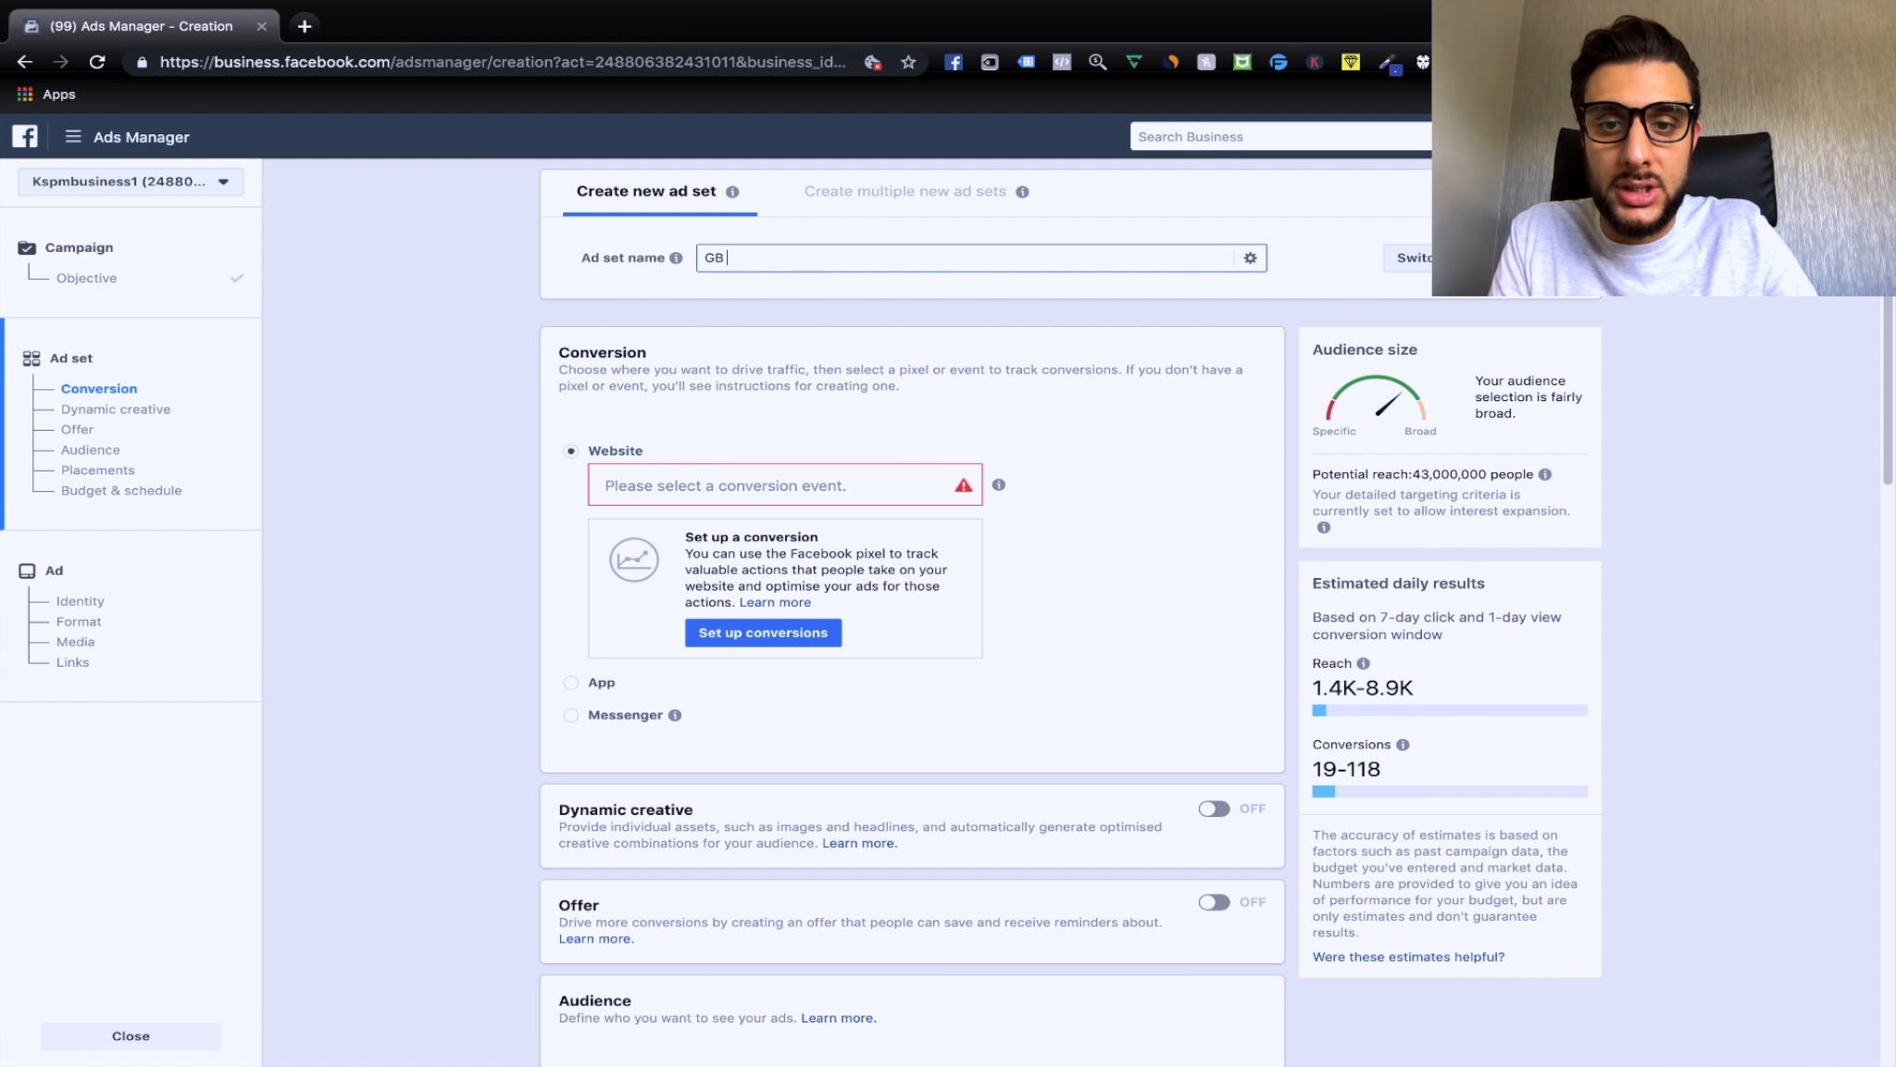
pyautogui.write('2in1 backpa')
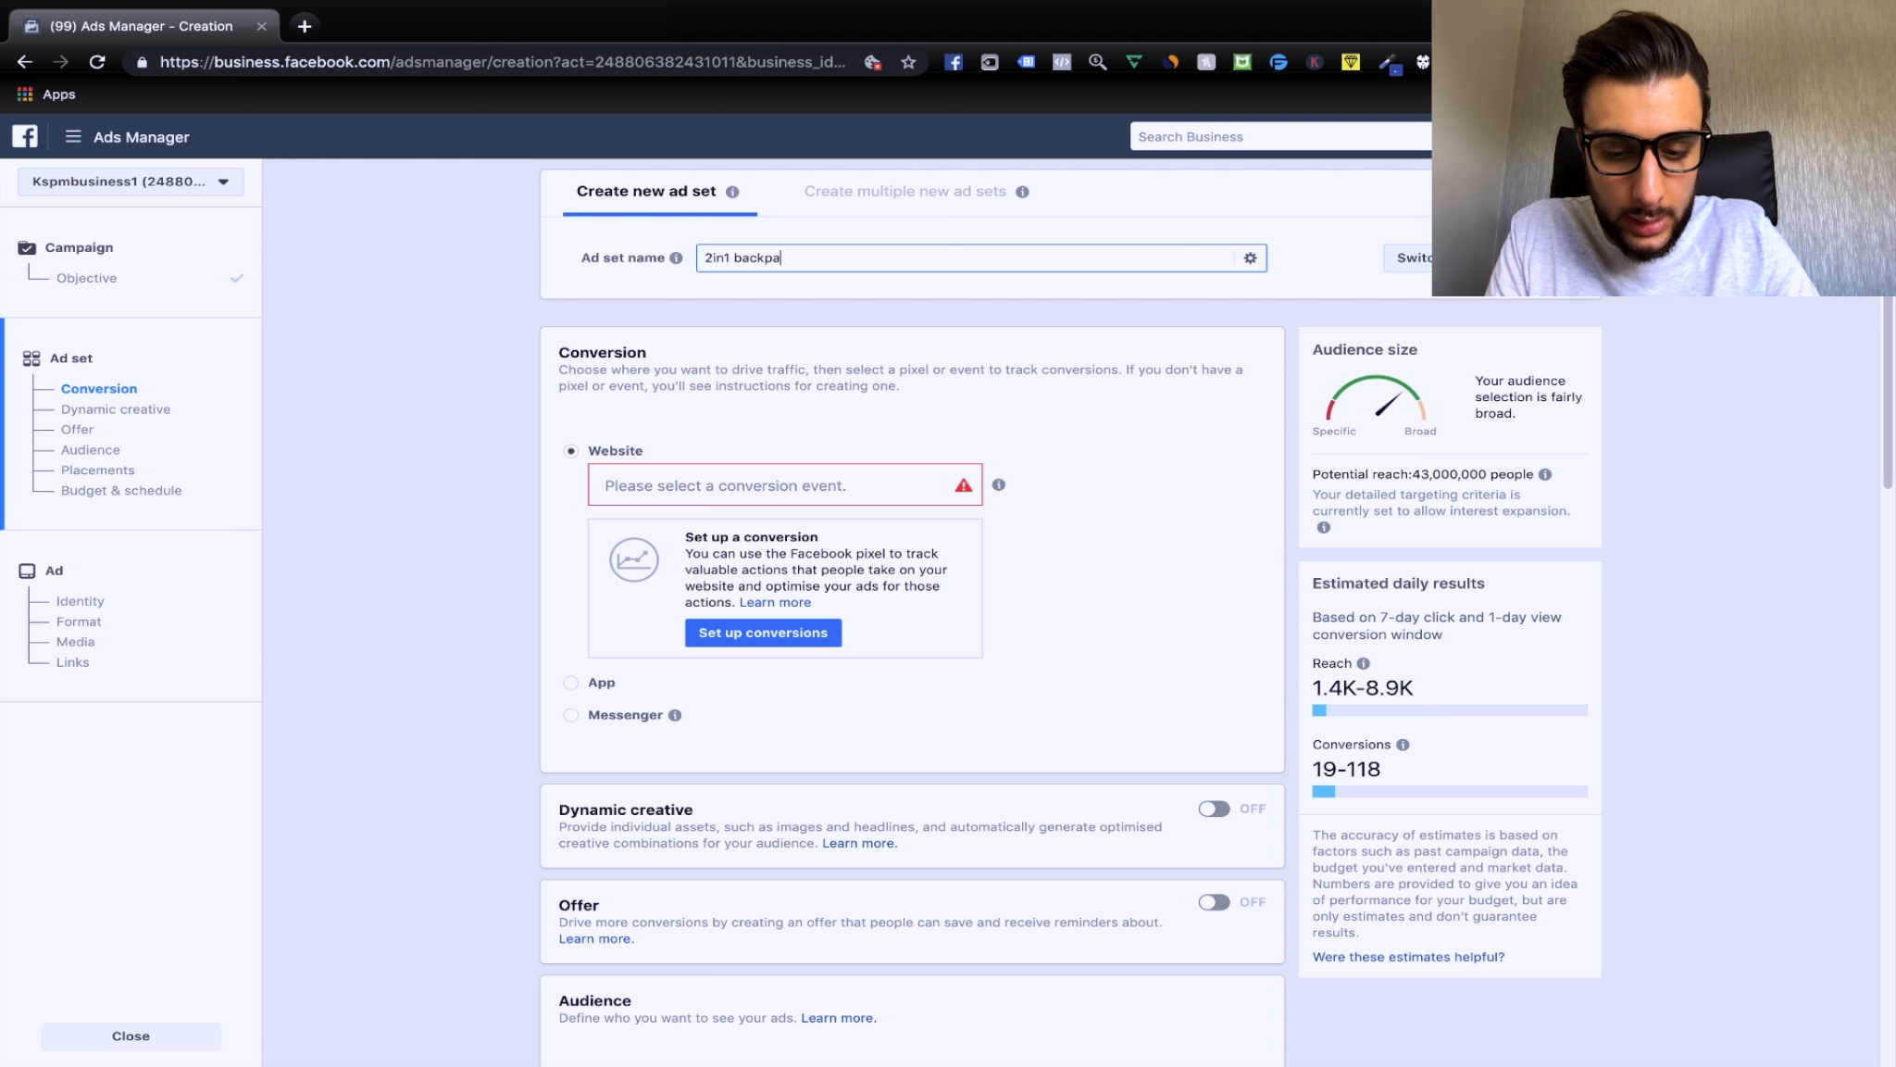
pyautogui.write('ck stool')
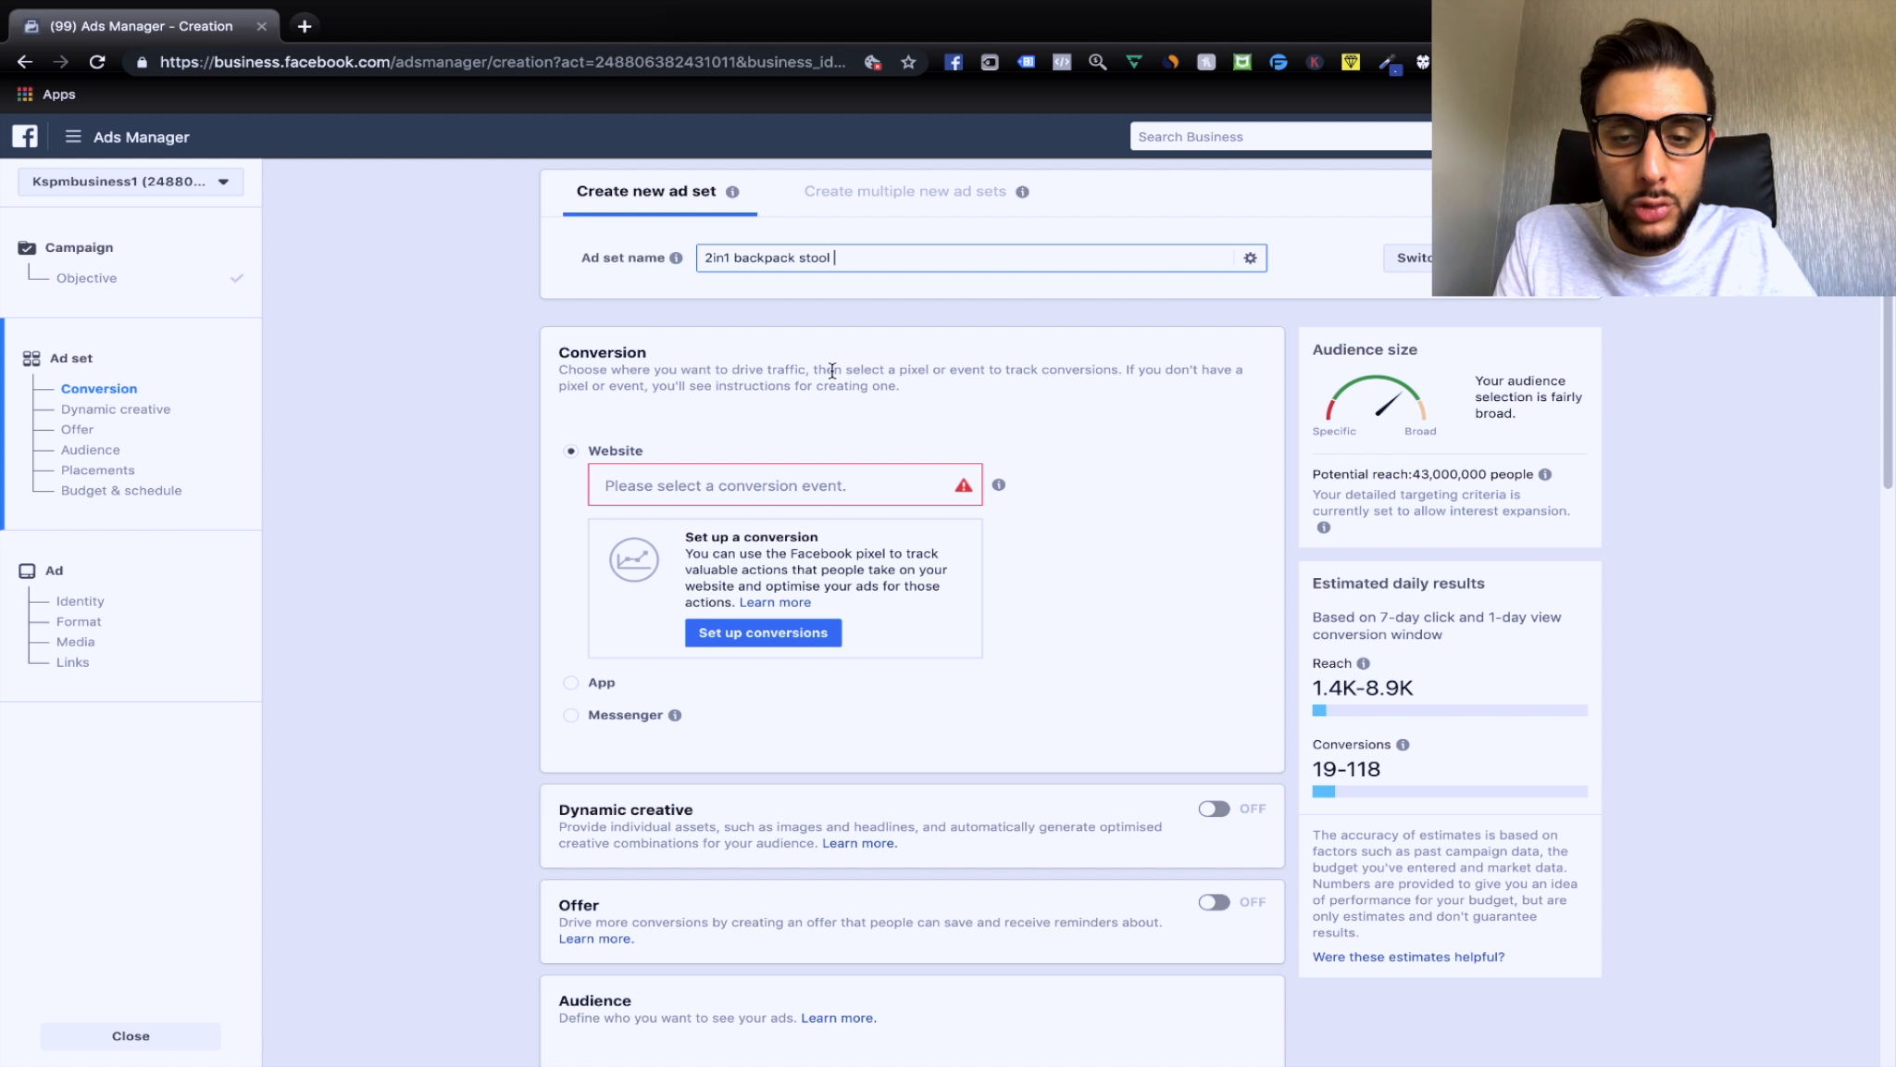
# Select Purchase as the website conversion event for the ad set.
pyautogui.scroll(-3, 829, 375)
pyautogui.click(752, 340)
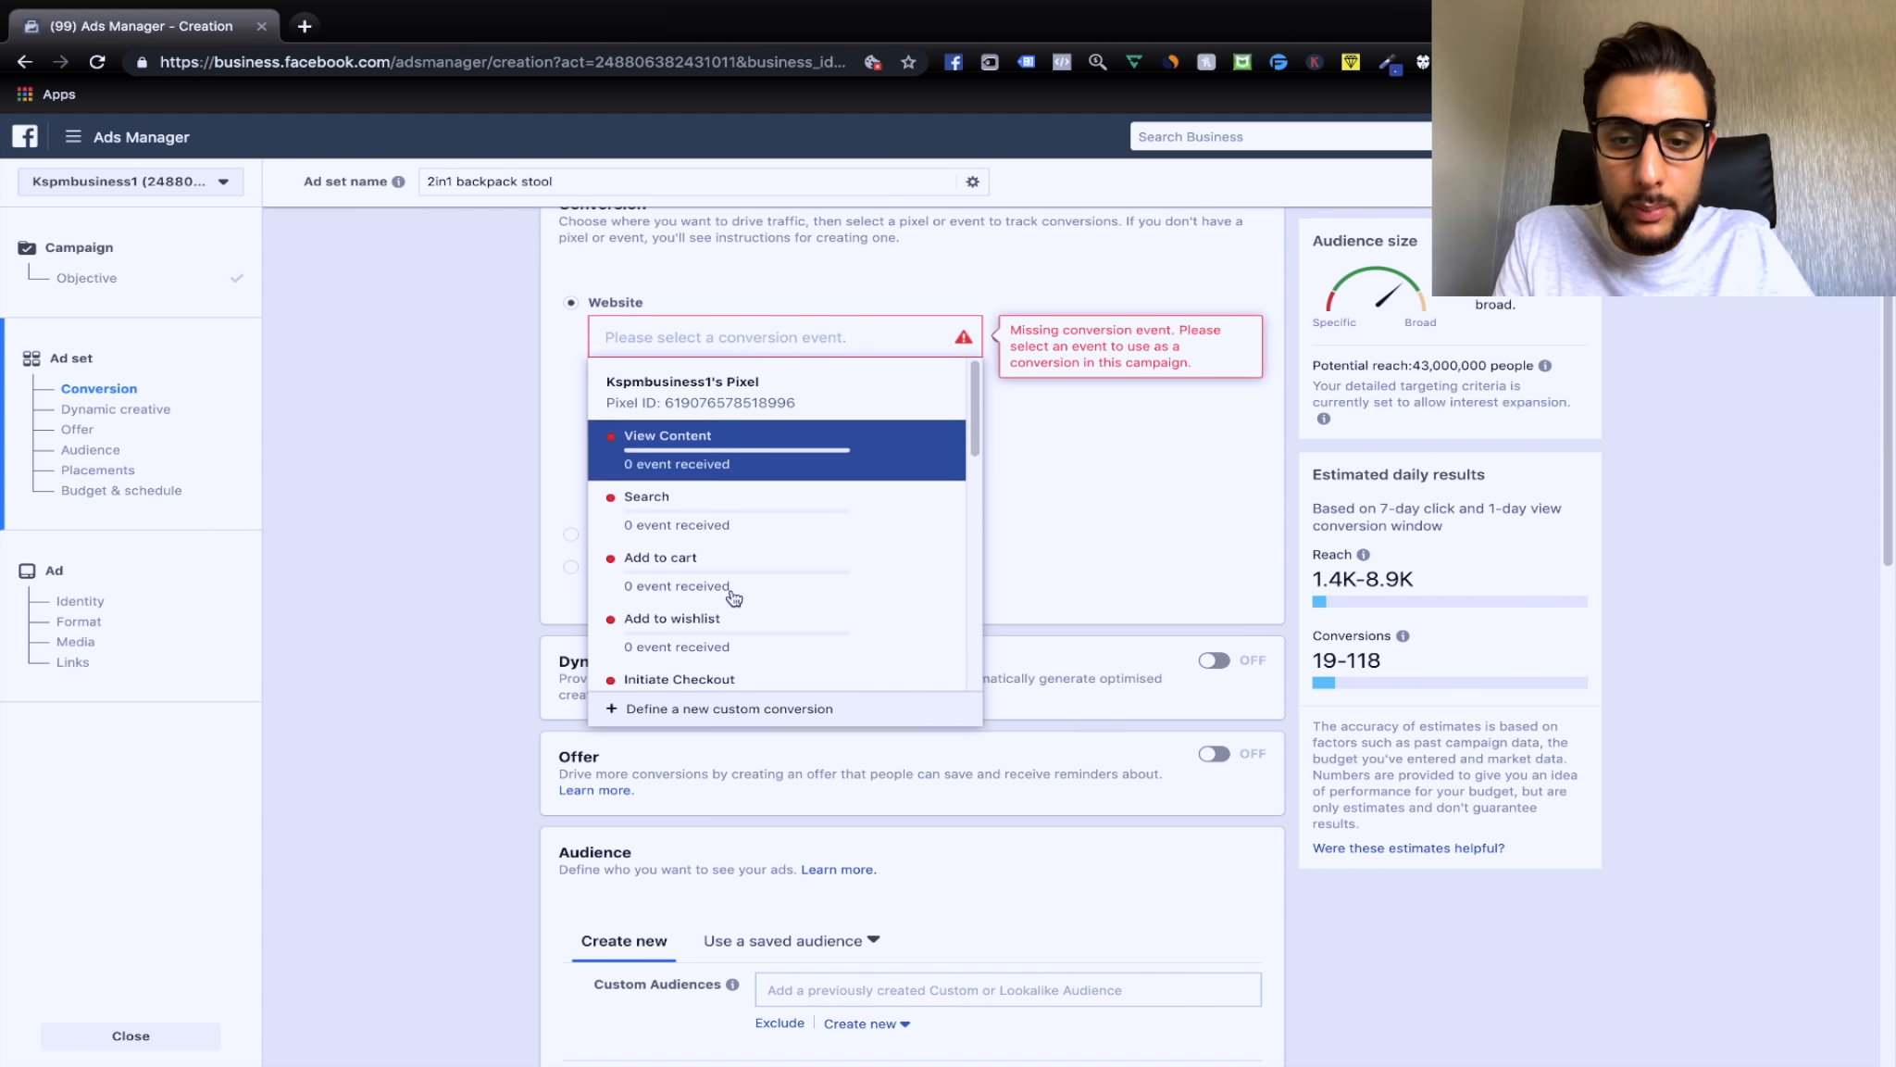
pyautogui.scroll(-3, 731, 592)
pyautogui.click(734, 602)
# Add Australia, United States, Canada and New Zealand to the audience locations alongside United Kingdom.
pyautogui.scroll(-5, 910, 588)
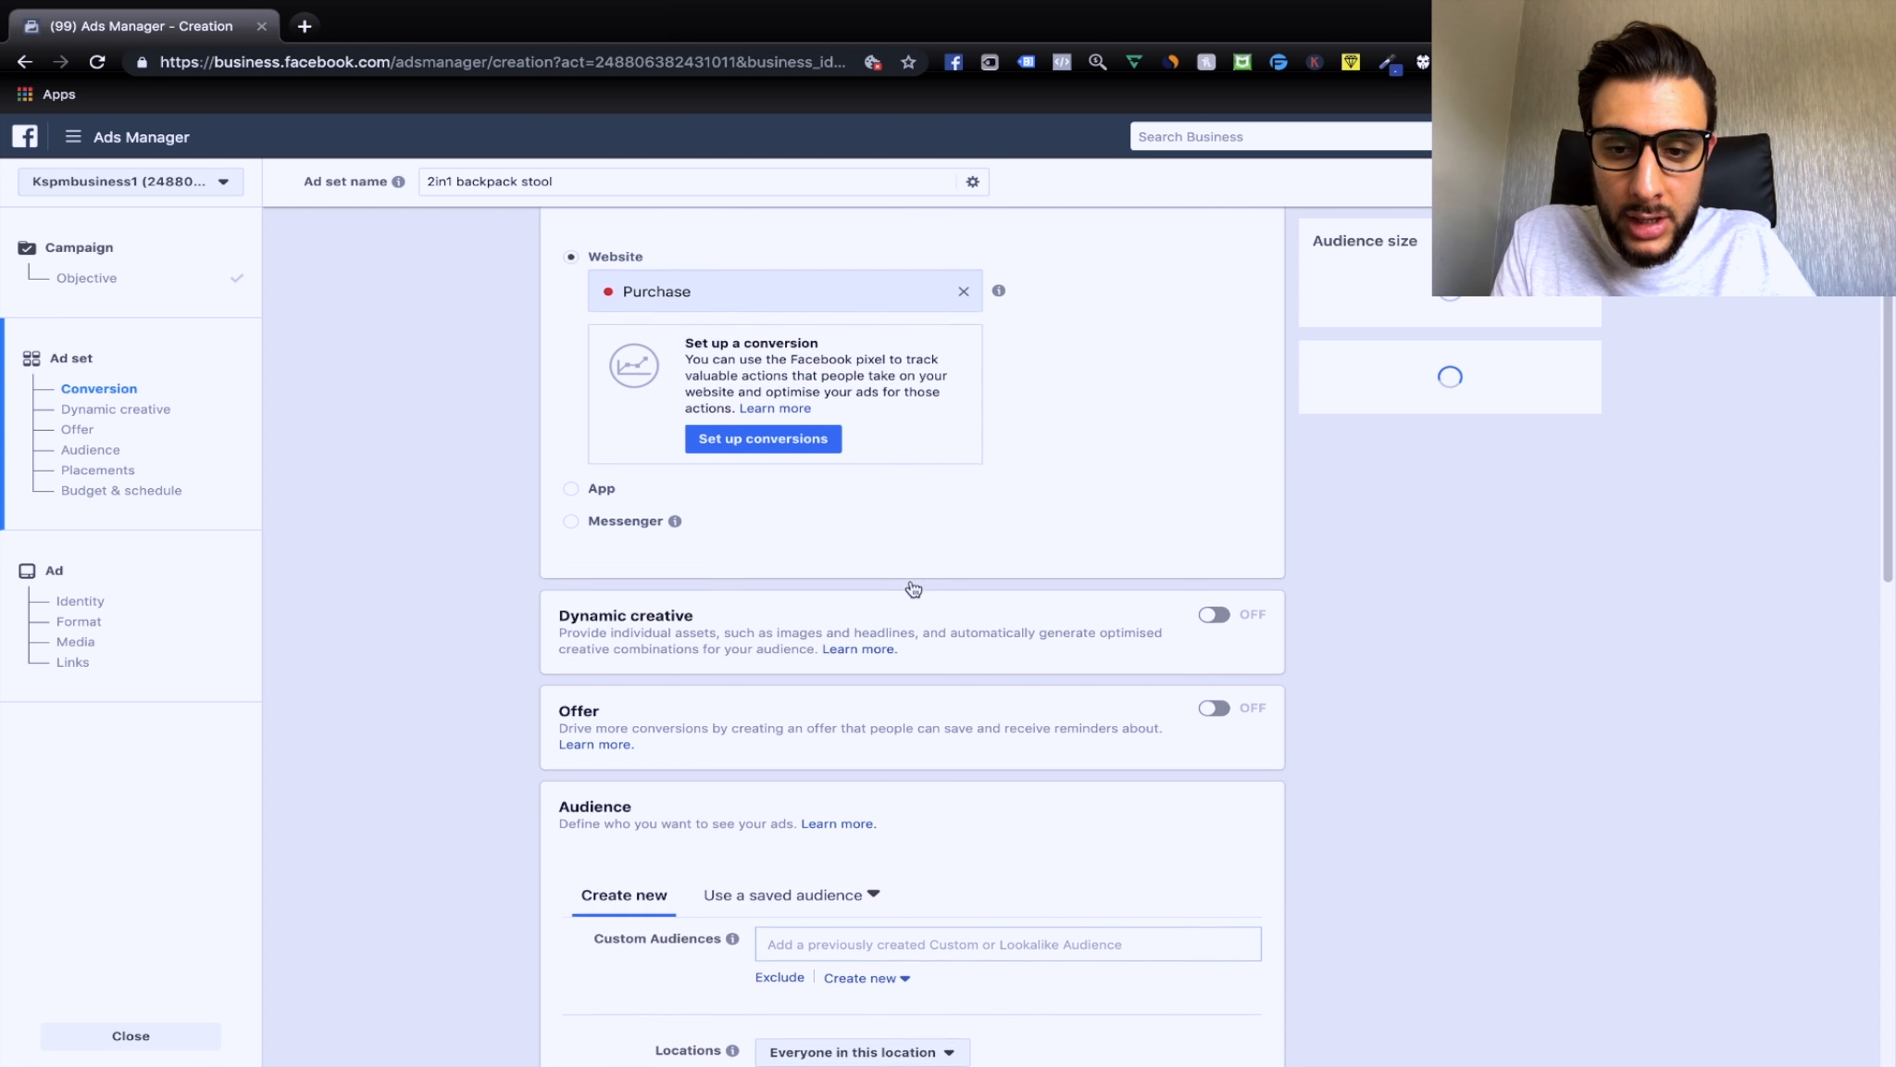
pyautogui.scroll(-3, 912, 586)
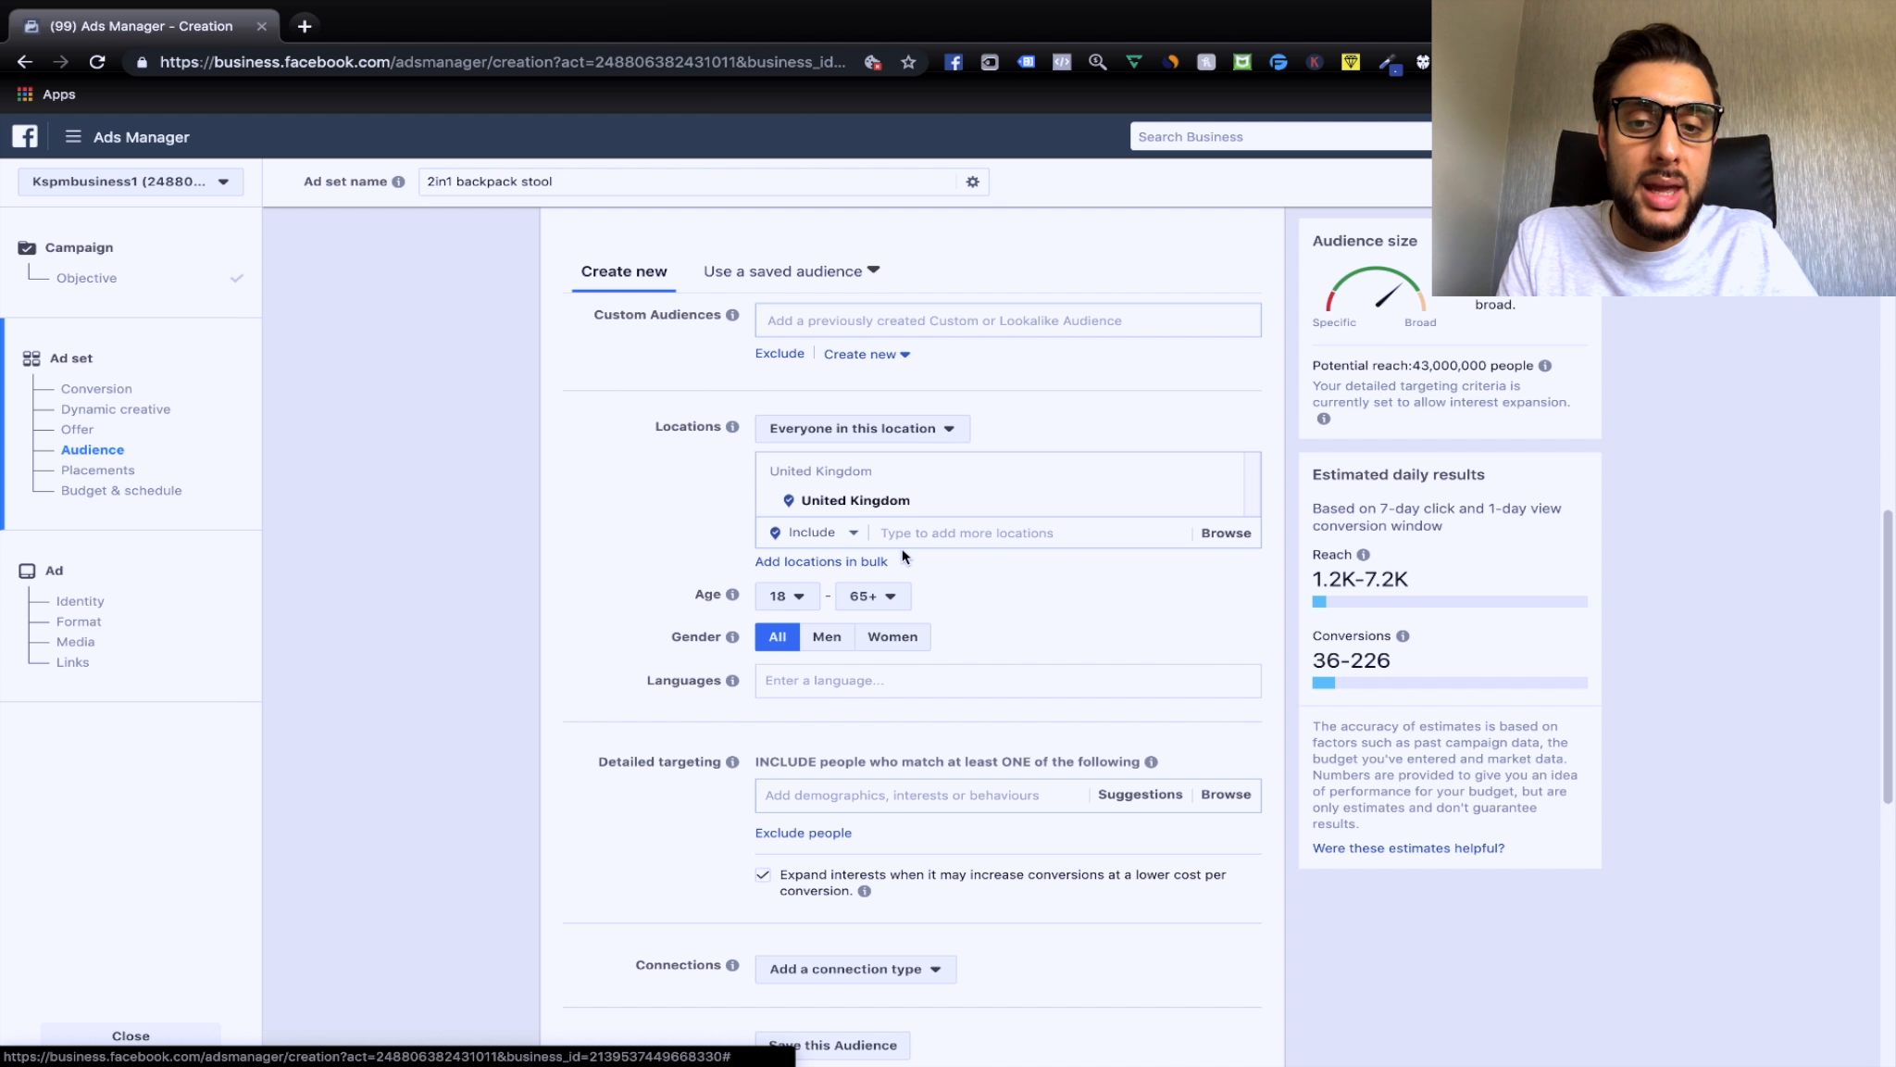
pyautogui.click(942, 531)
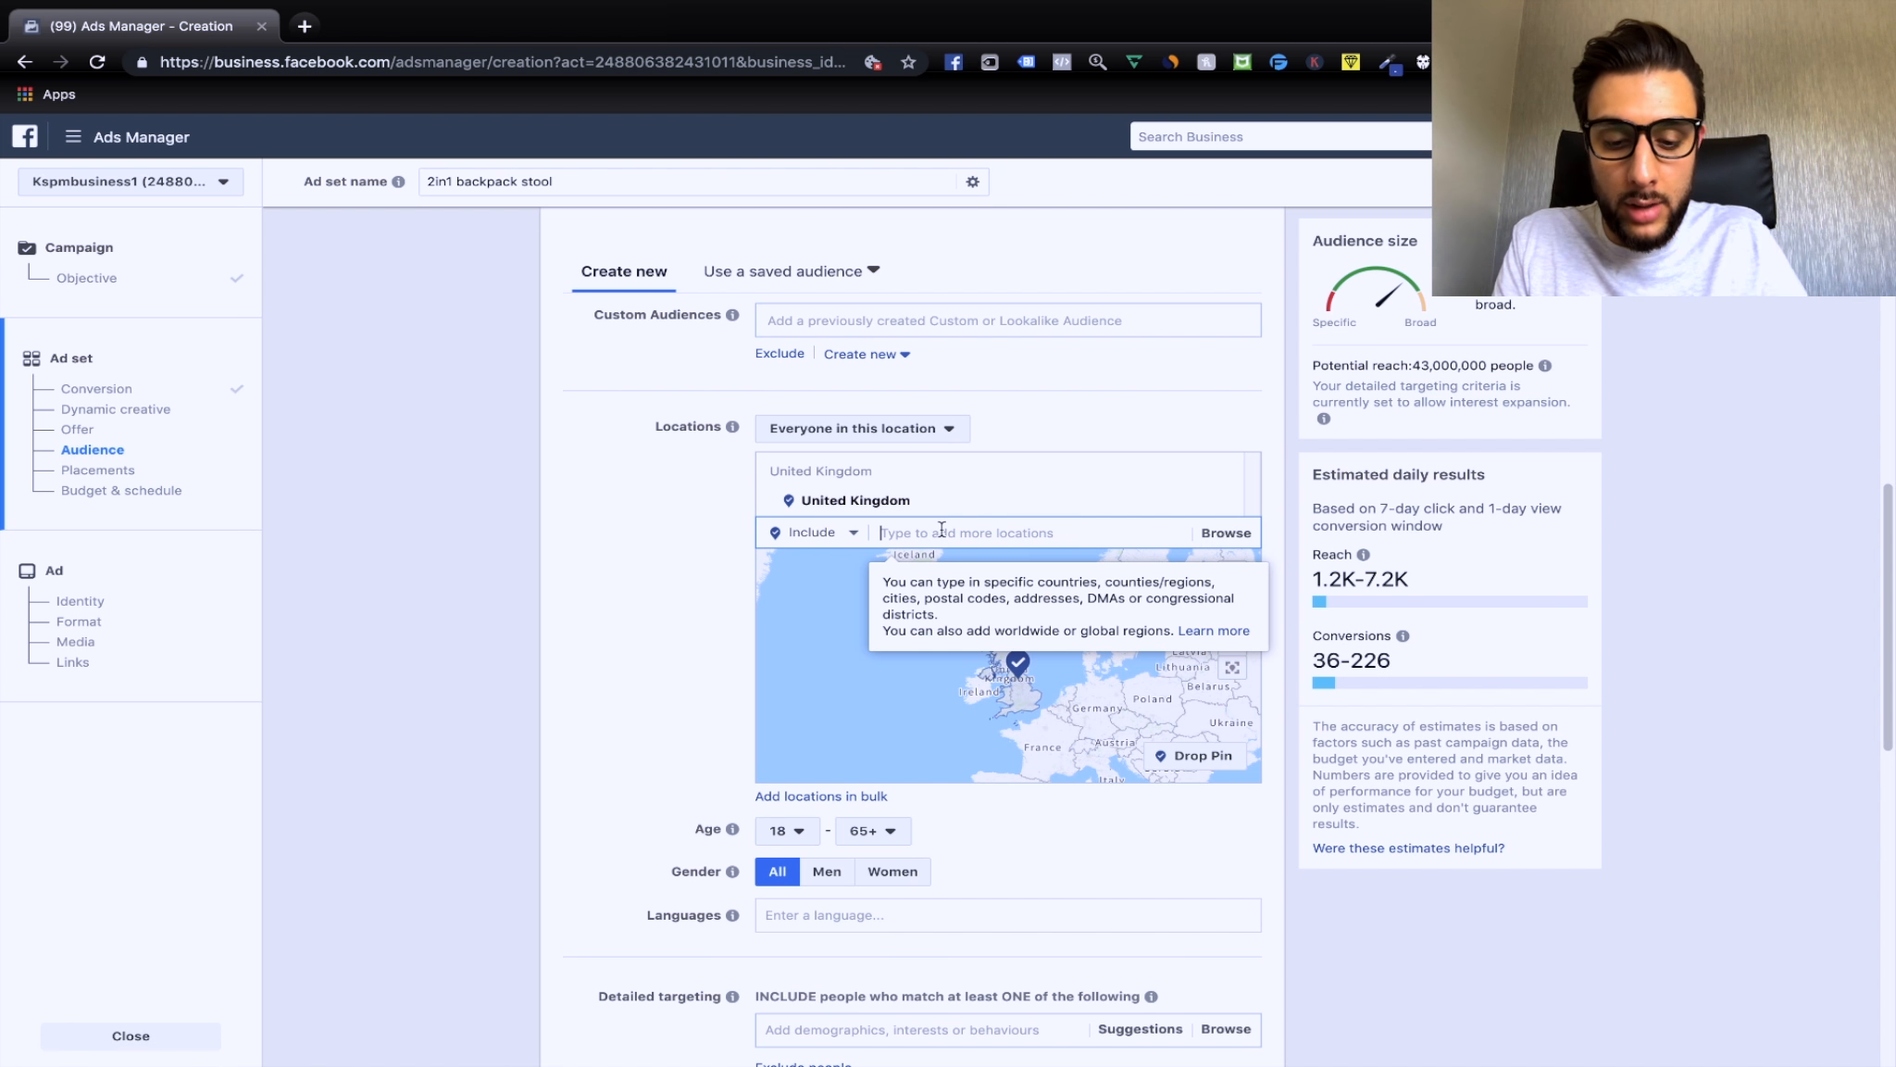
pyautogui.write('australia')
pyautogui.click(940, 557)
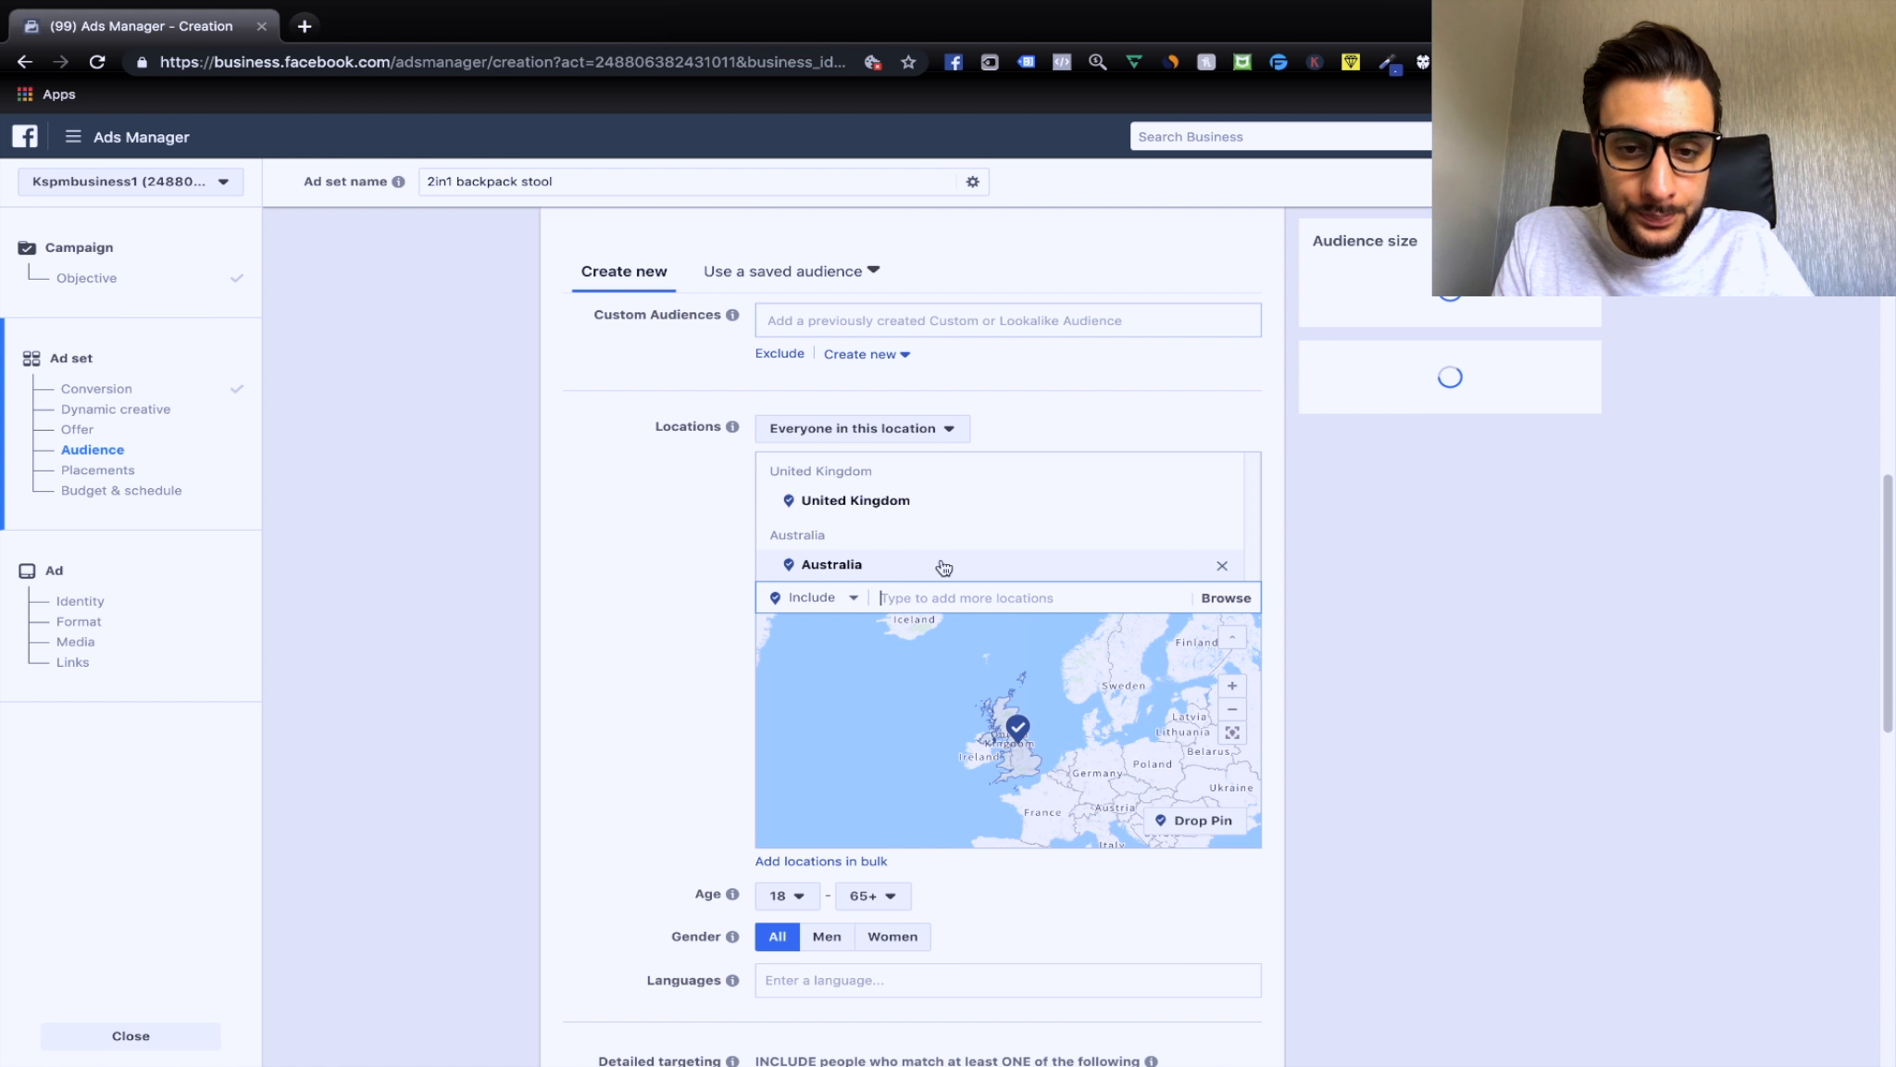
pyautogui.write('united')
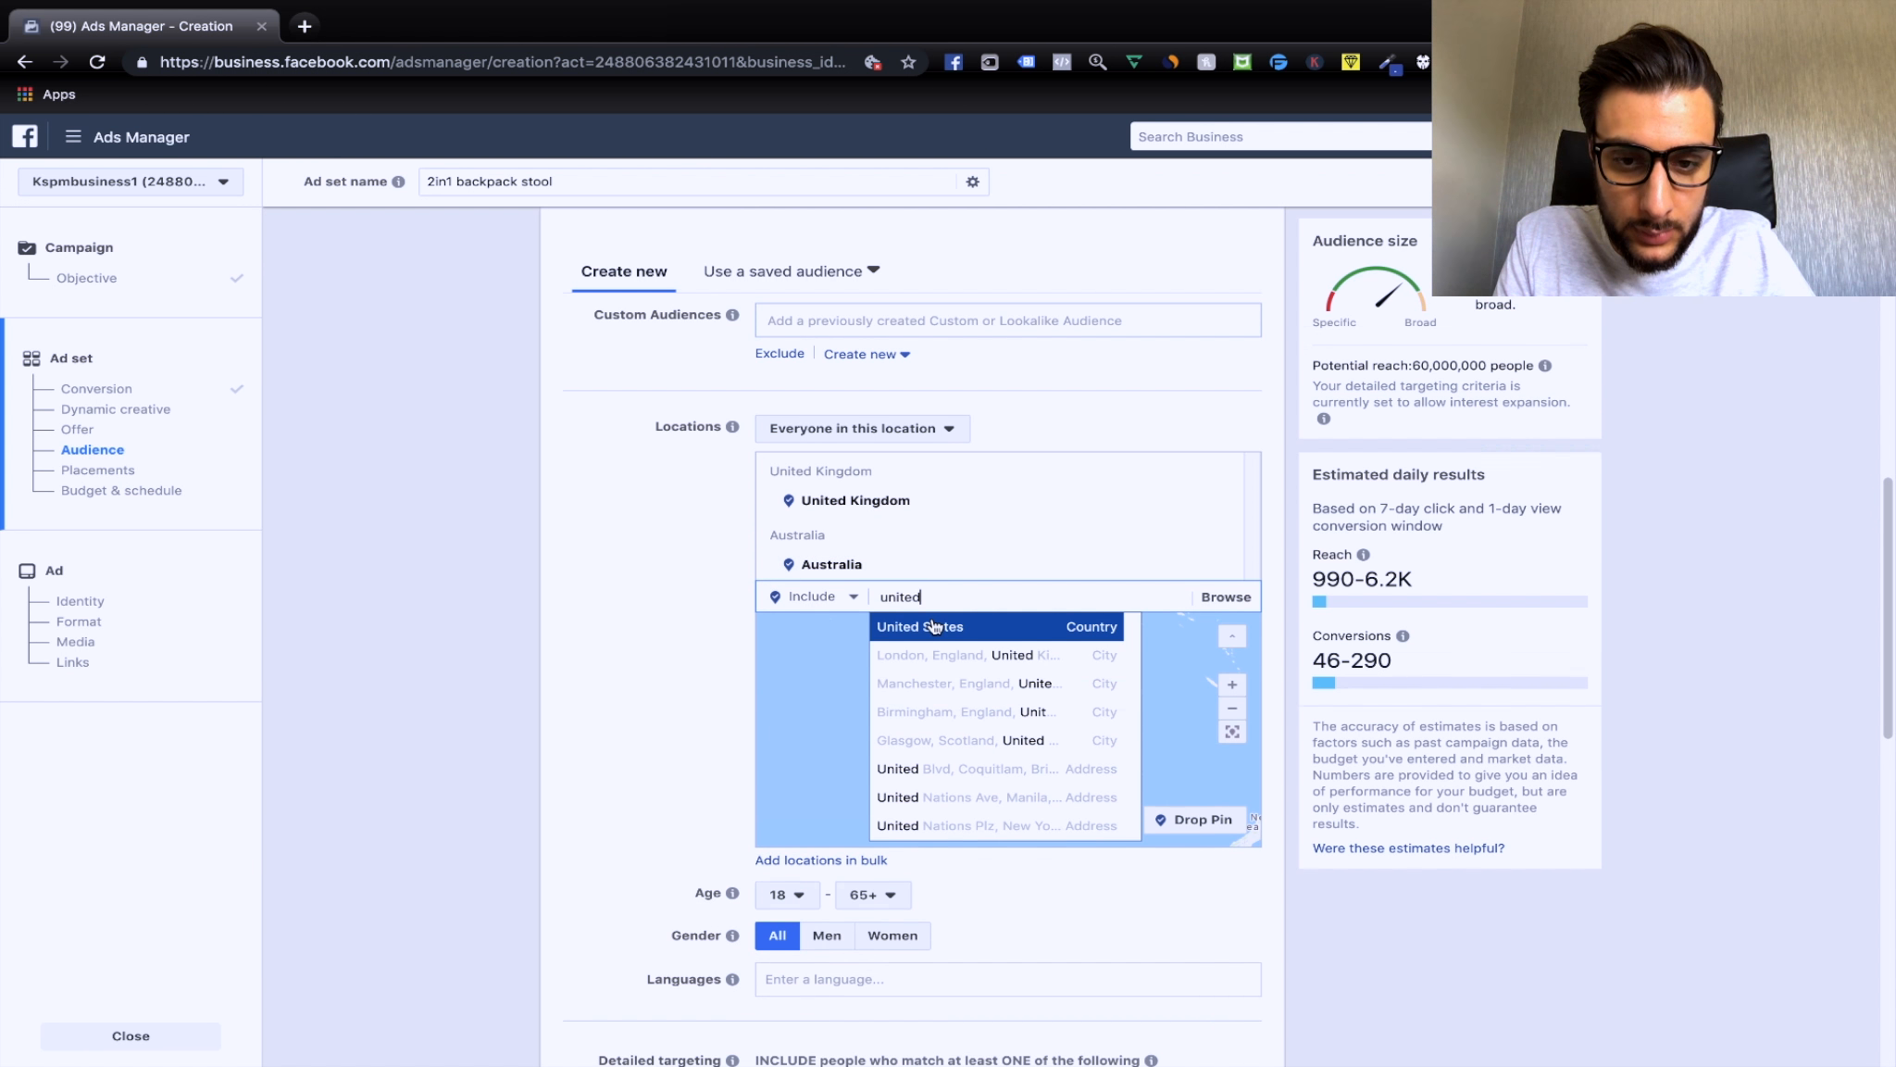
pyautogui.click(929, 626)
pyautogui.write('canada')
pyautogui.click(935, 694)
pyautogui.write('new')
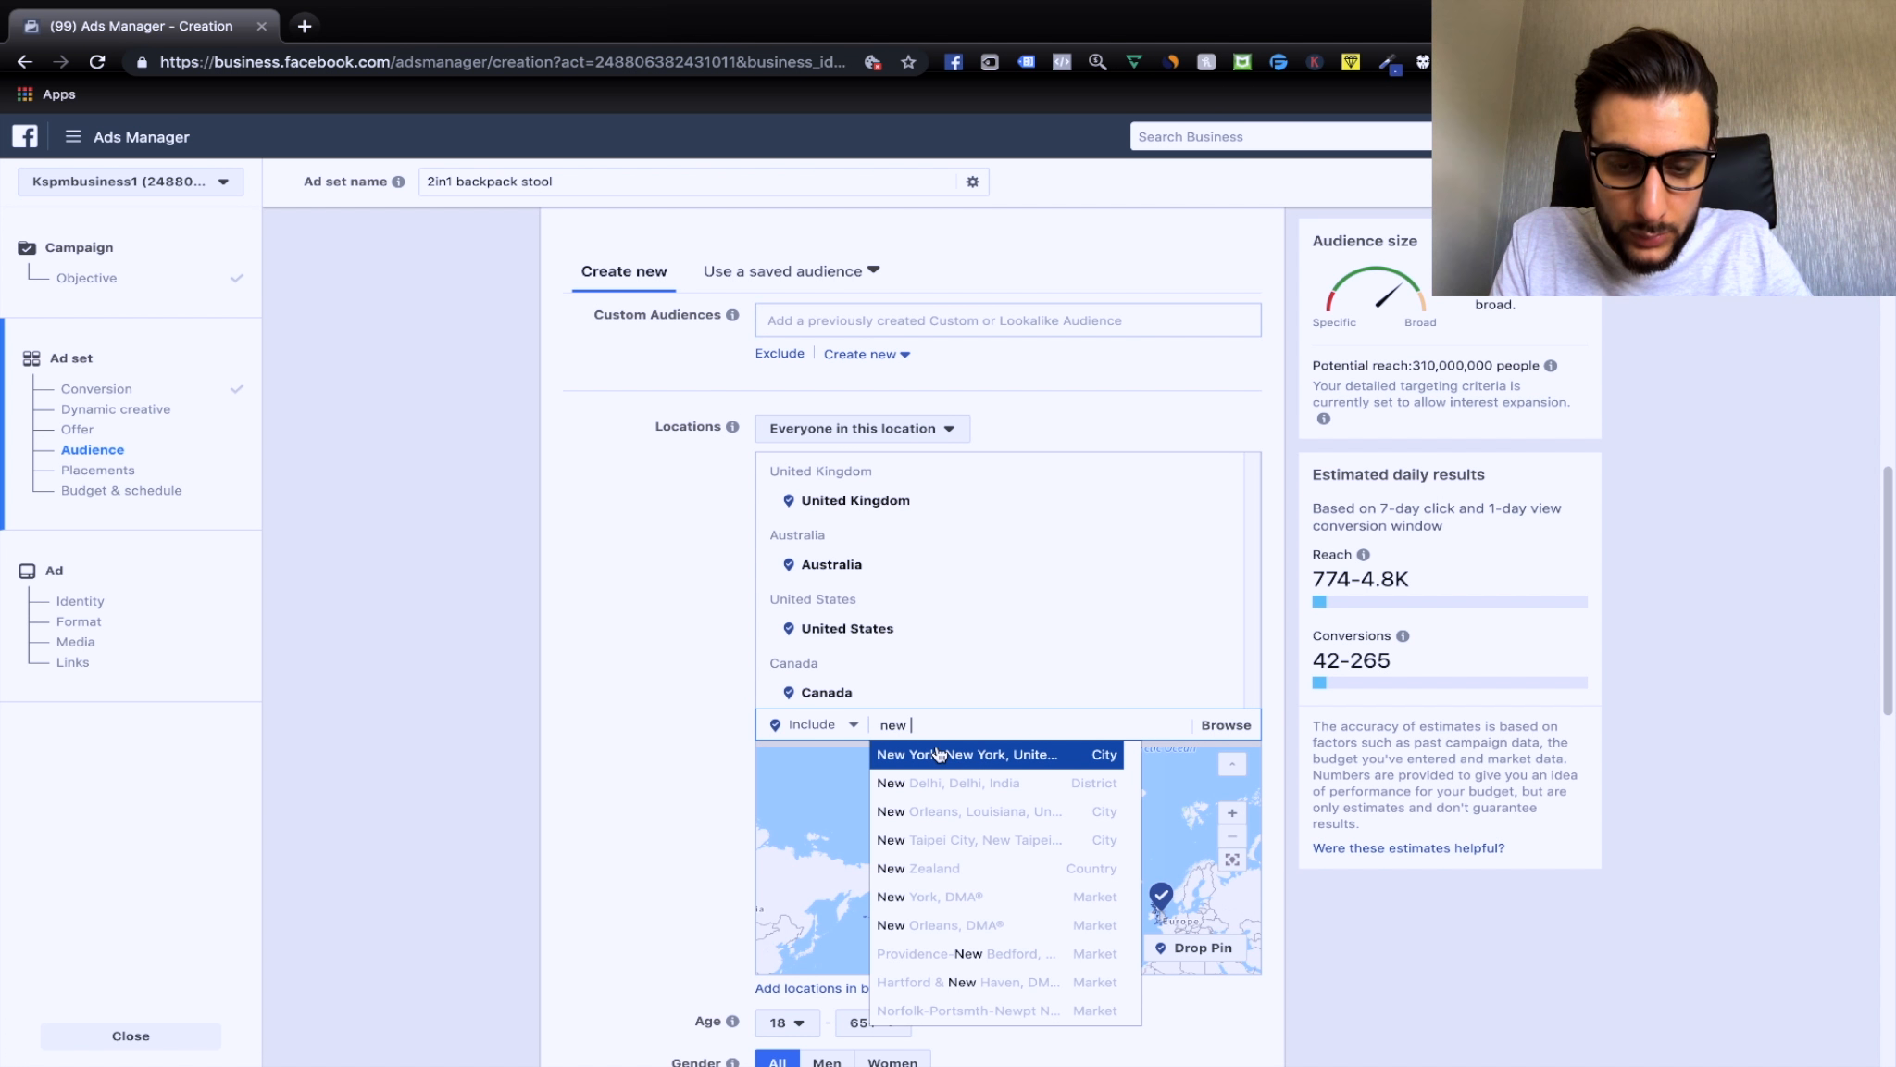
pyautogui.write(' z')
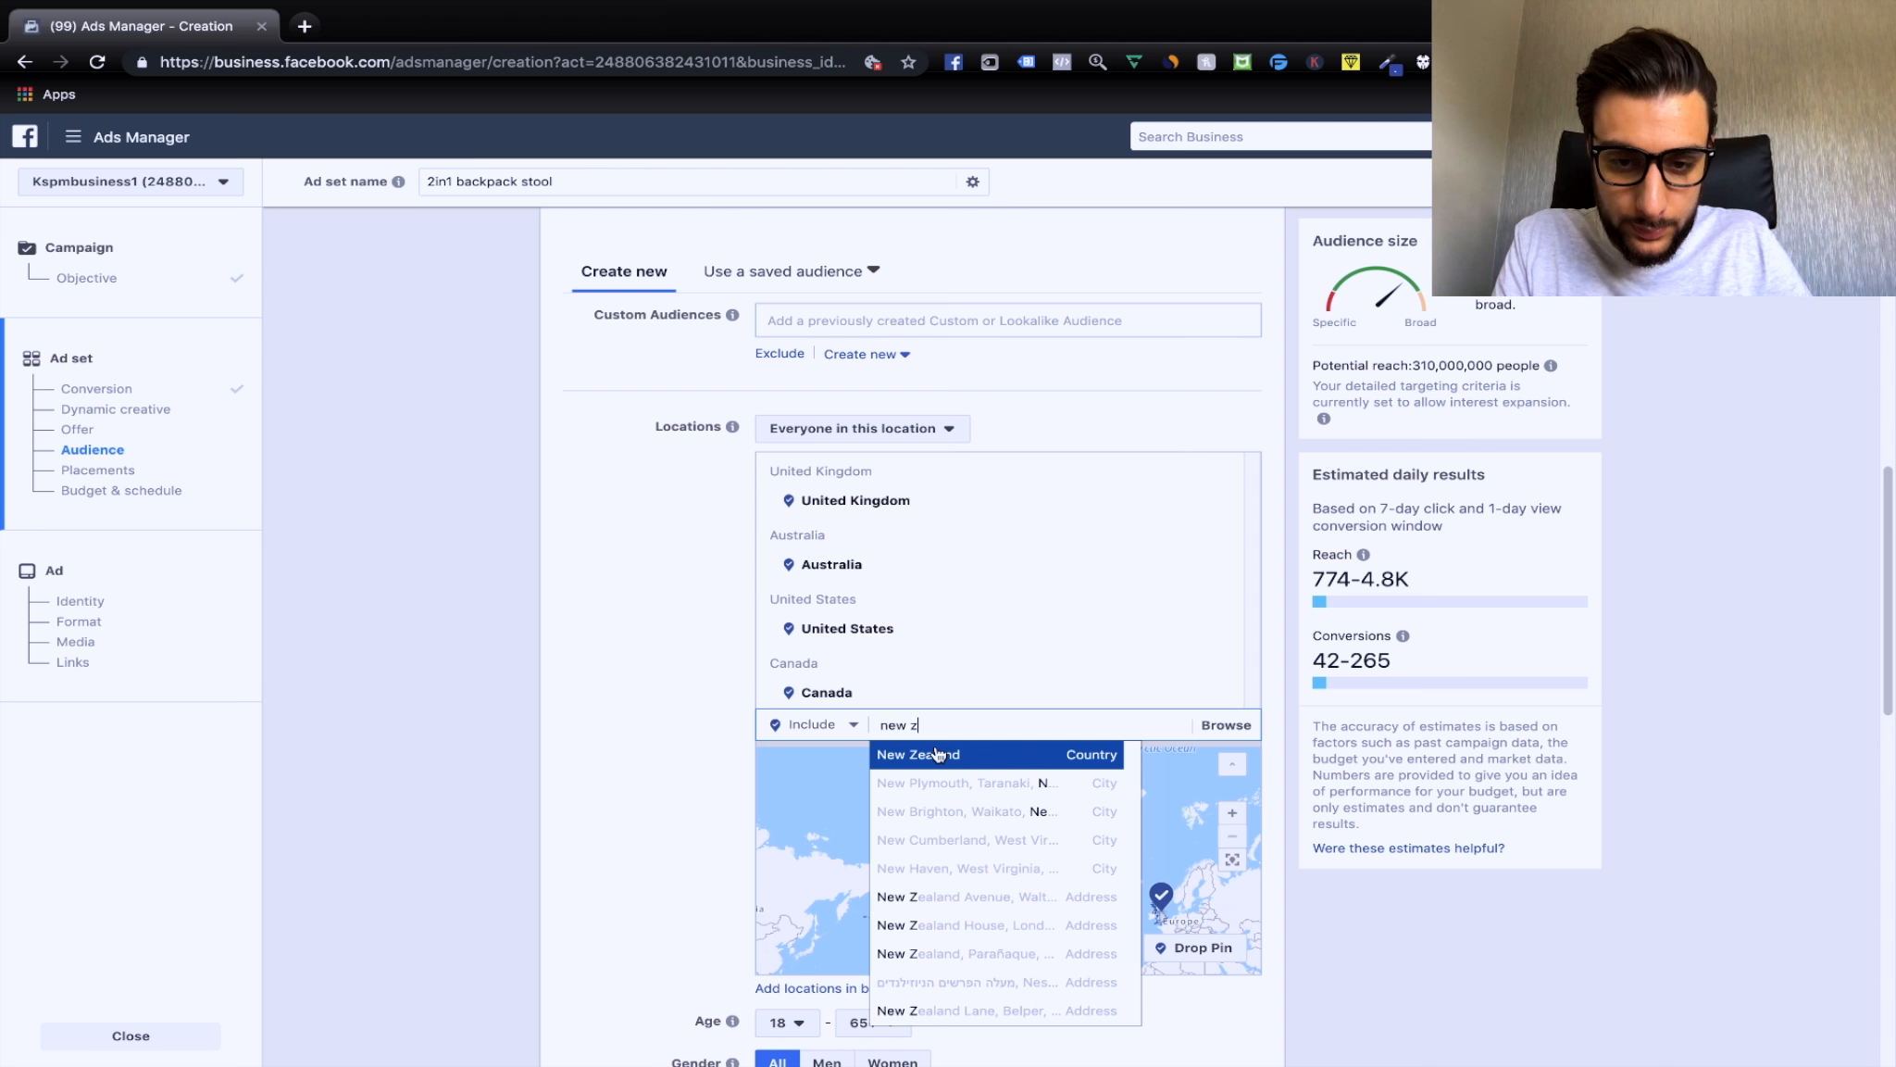
pyautogui.click(937, 755)
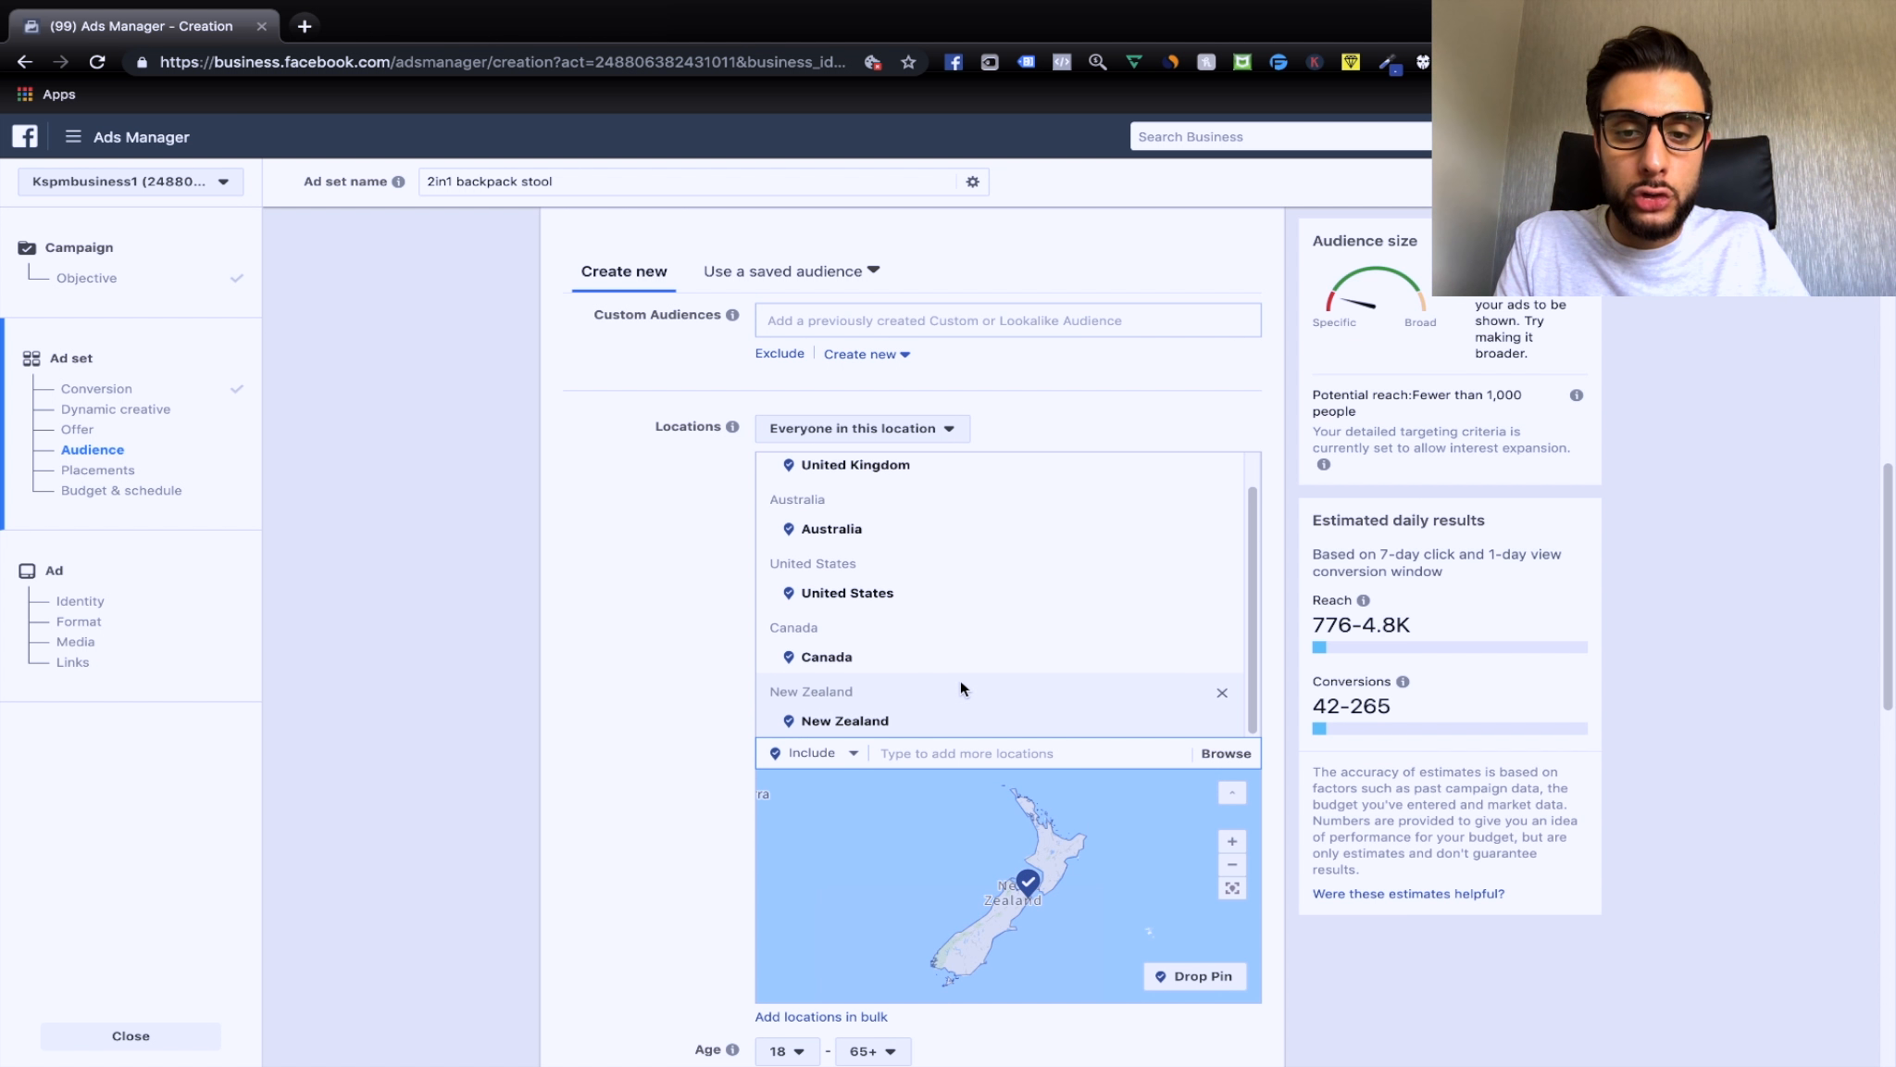
# Set the audience age range to 21–55 and restrict the gender to Men.
pyautogui.scroll(-5, 960, 680)
pyautogui.scroll(-1, 635, 869)
pyautogui.click(802, 710)
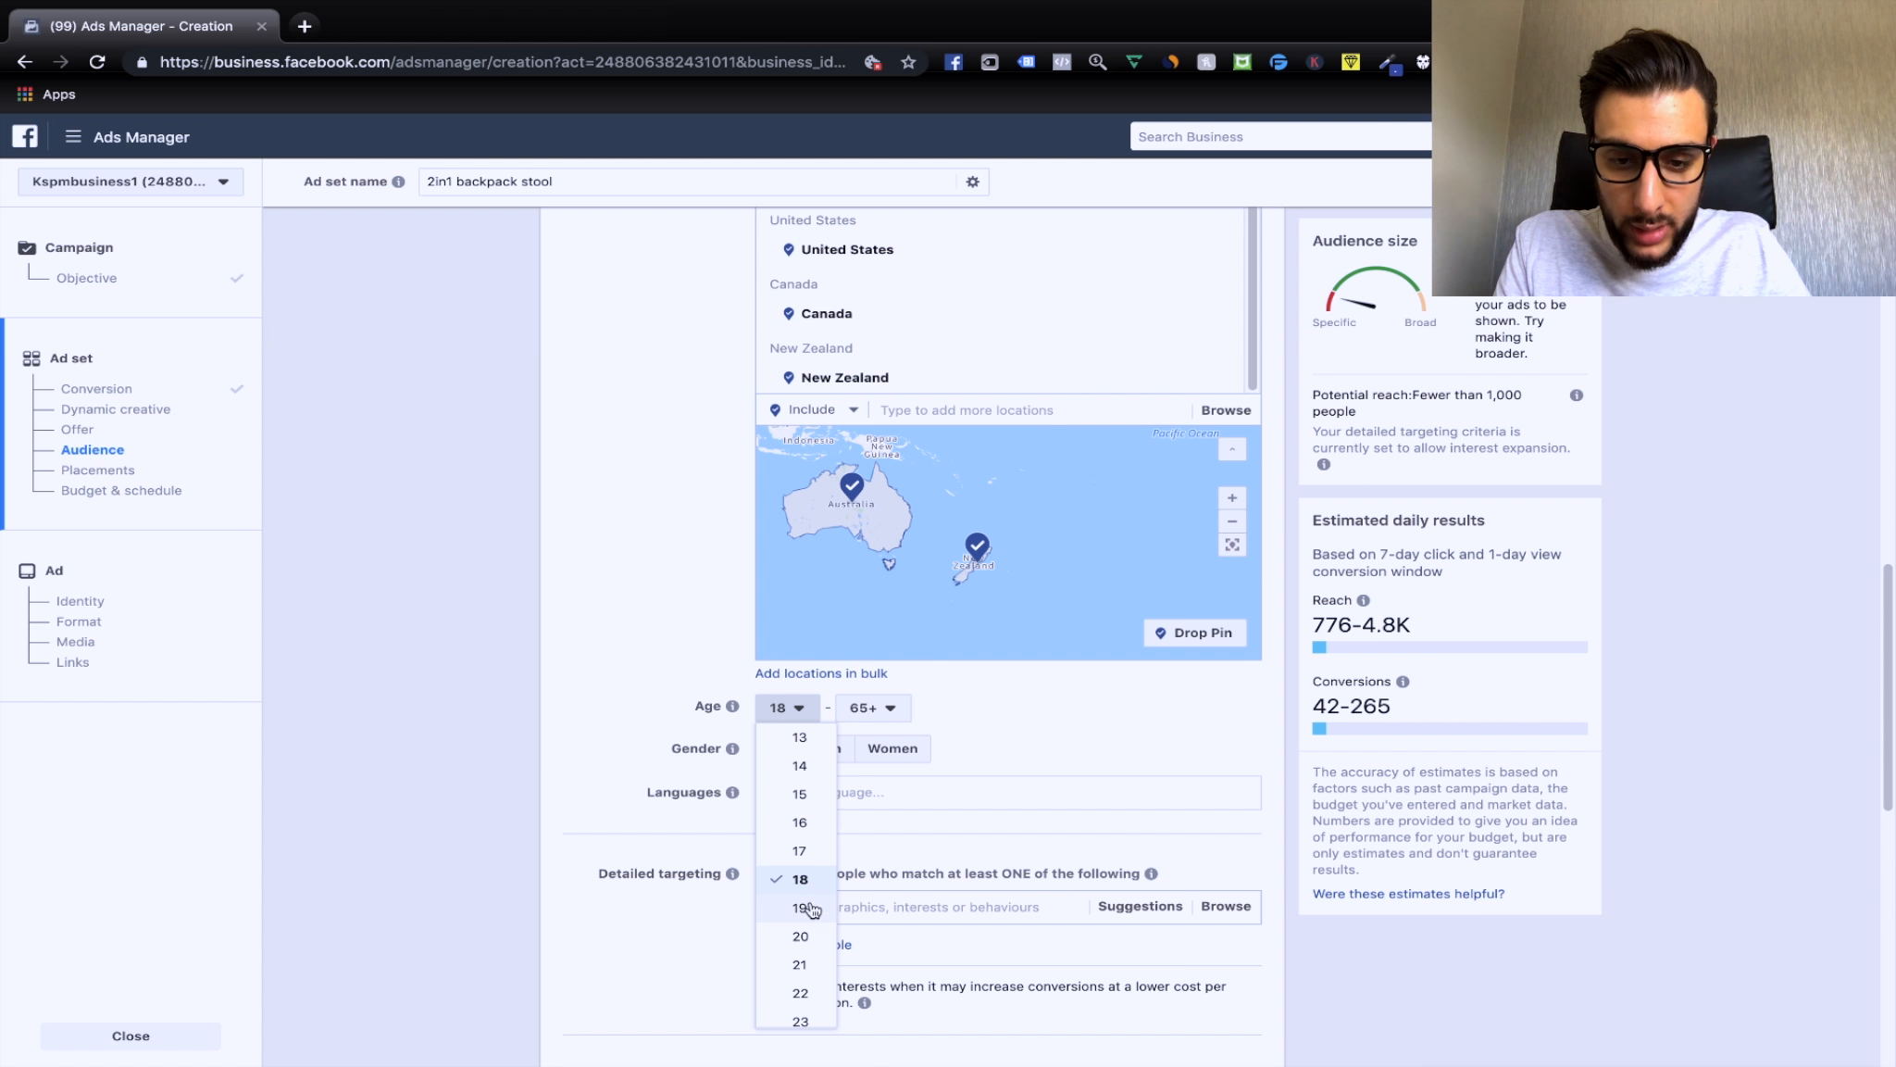
pyautogui.click(800, 964)
pyautogui.click(875, 708)
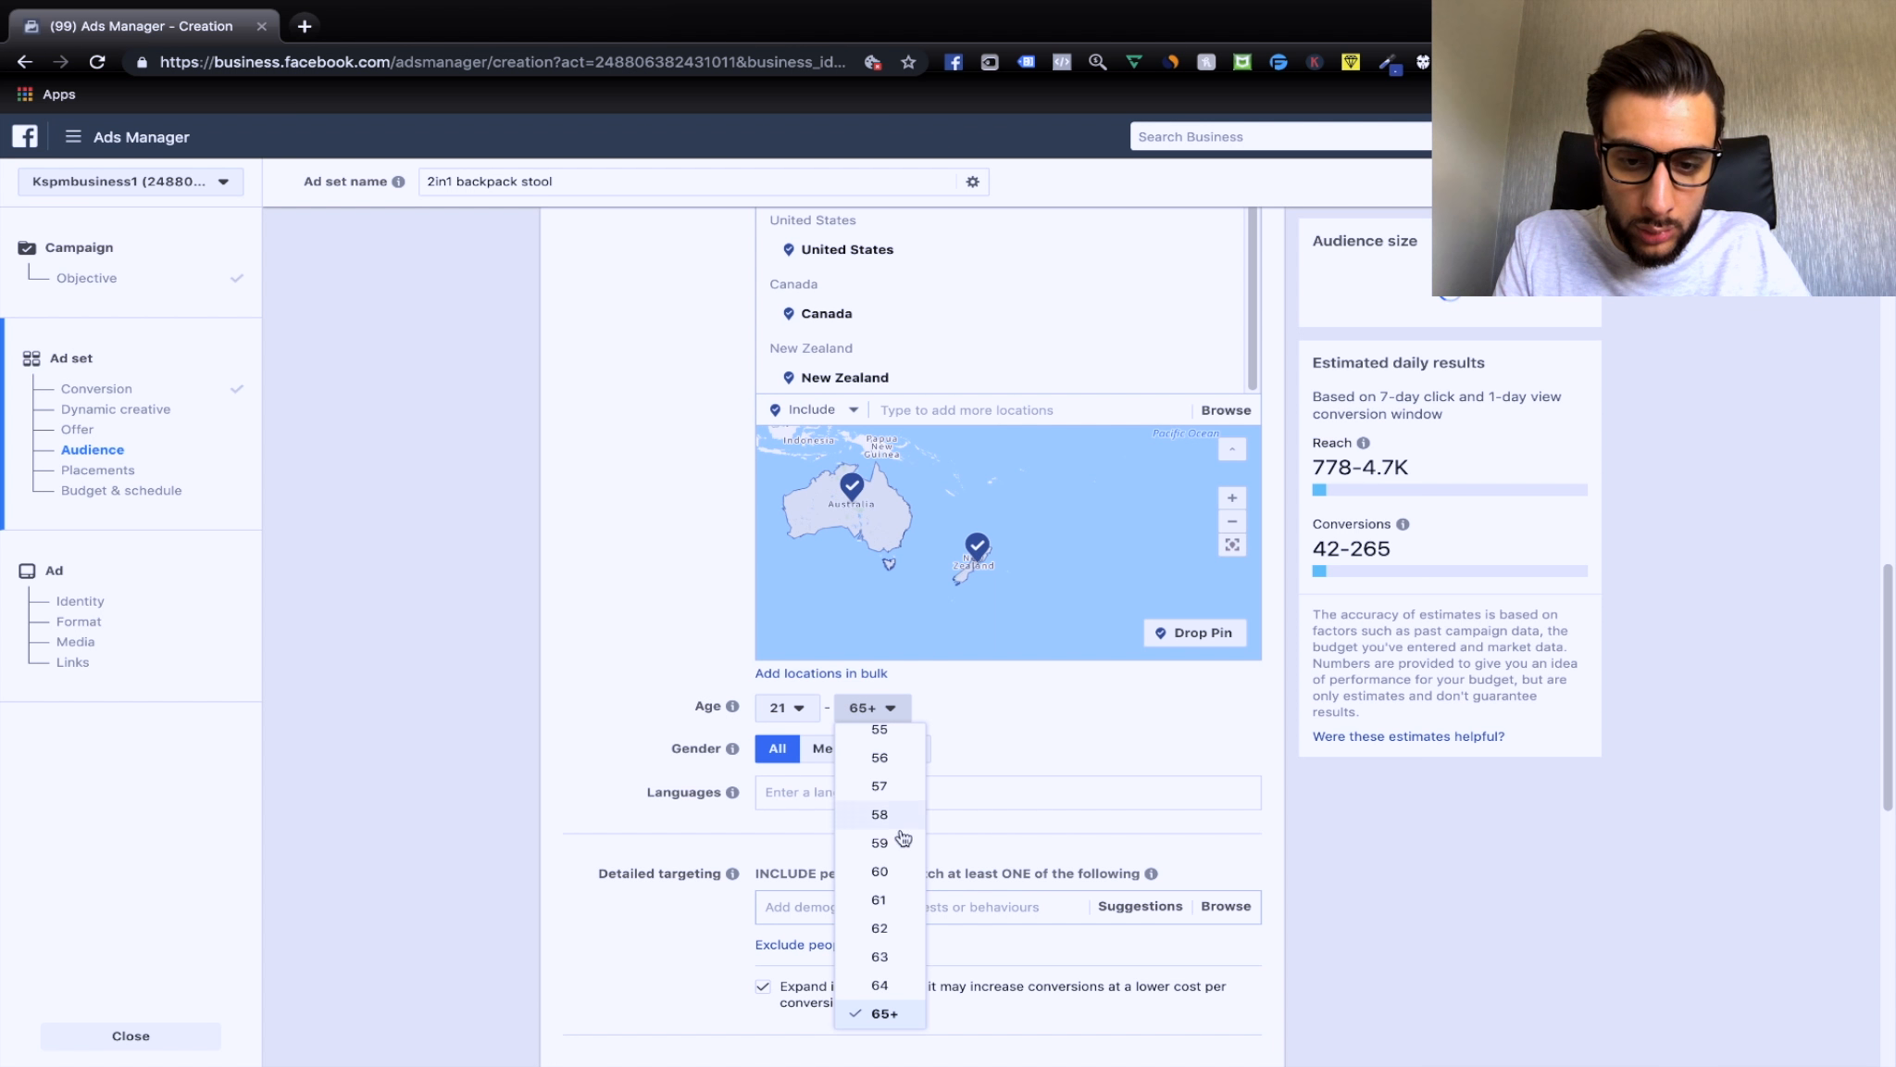
pyautogui.scroll(2, 901, 808)
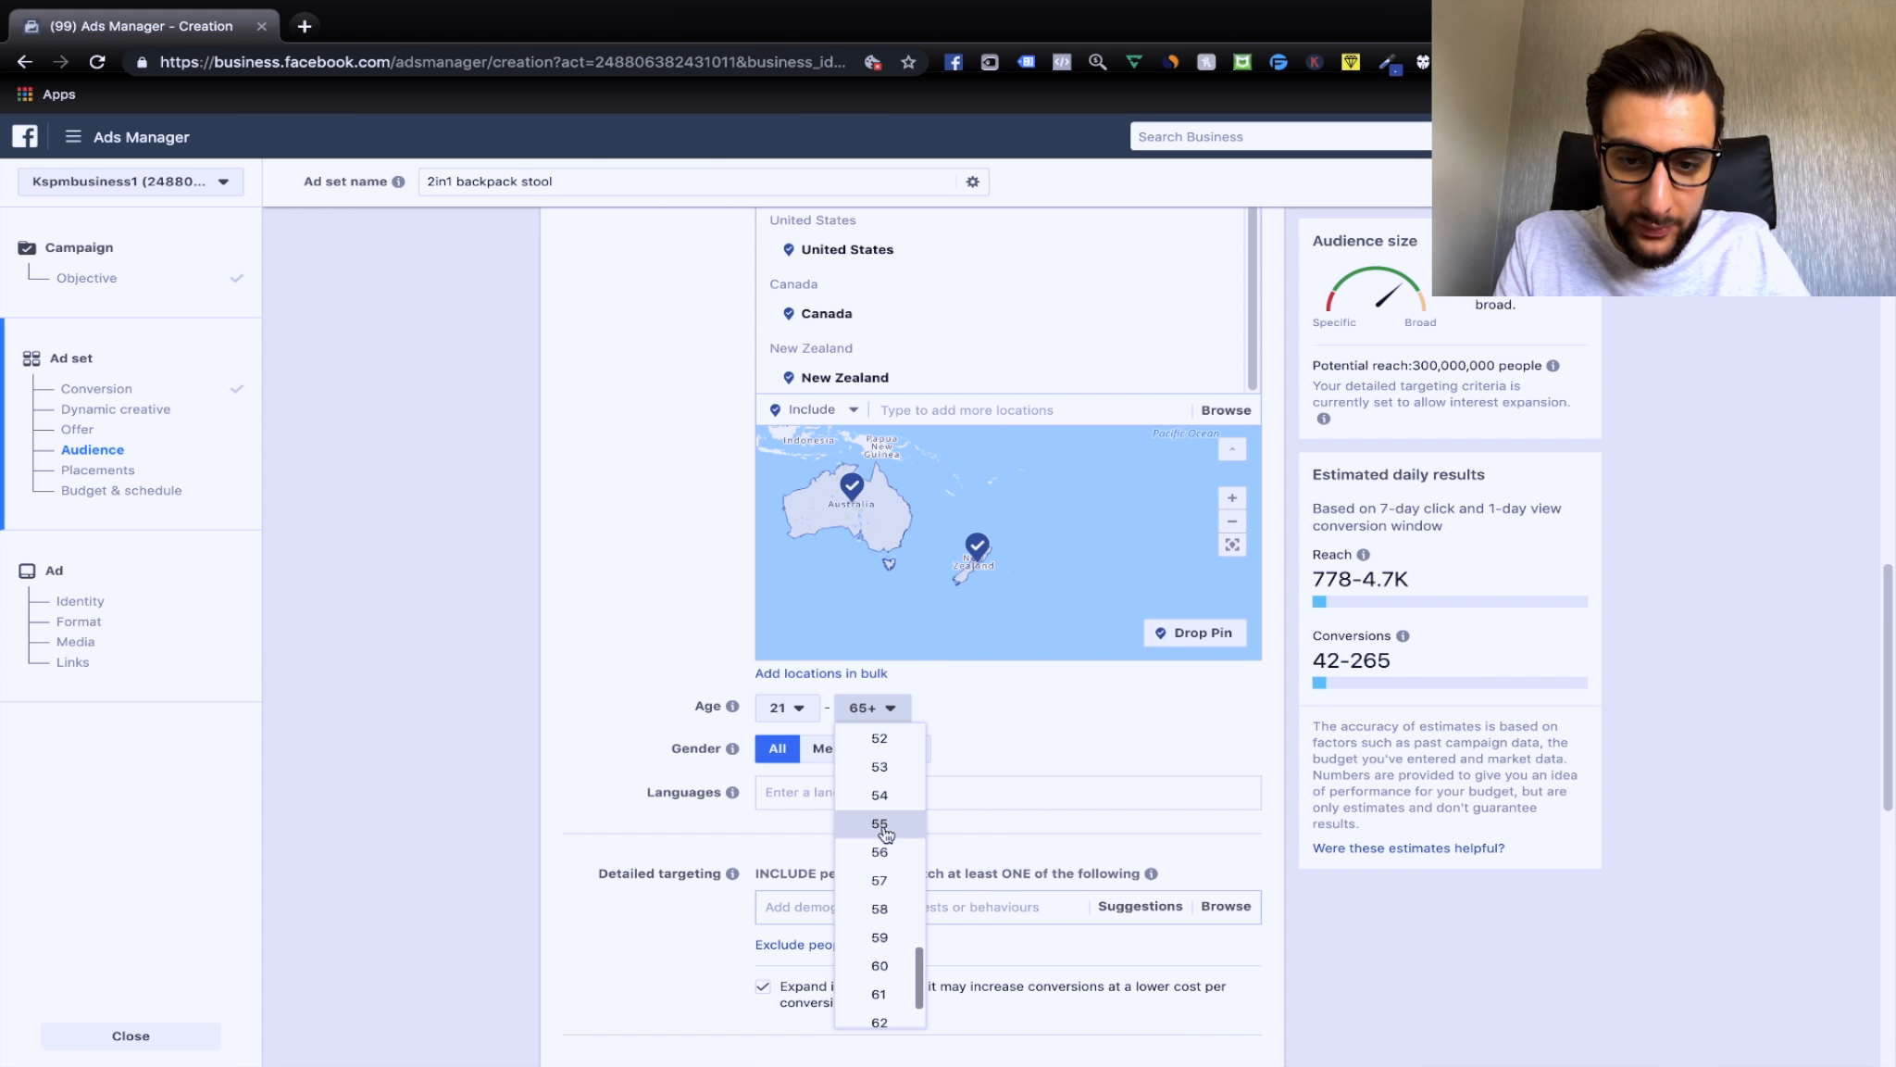
pyautogui.click(880, 824)
pyautogui.scroll(-1, 1020, 752)
pyautogui.click(826, 707)
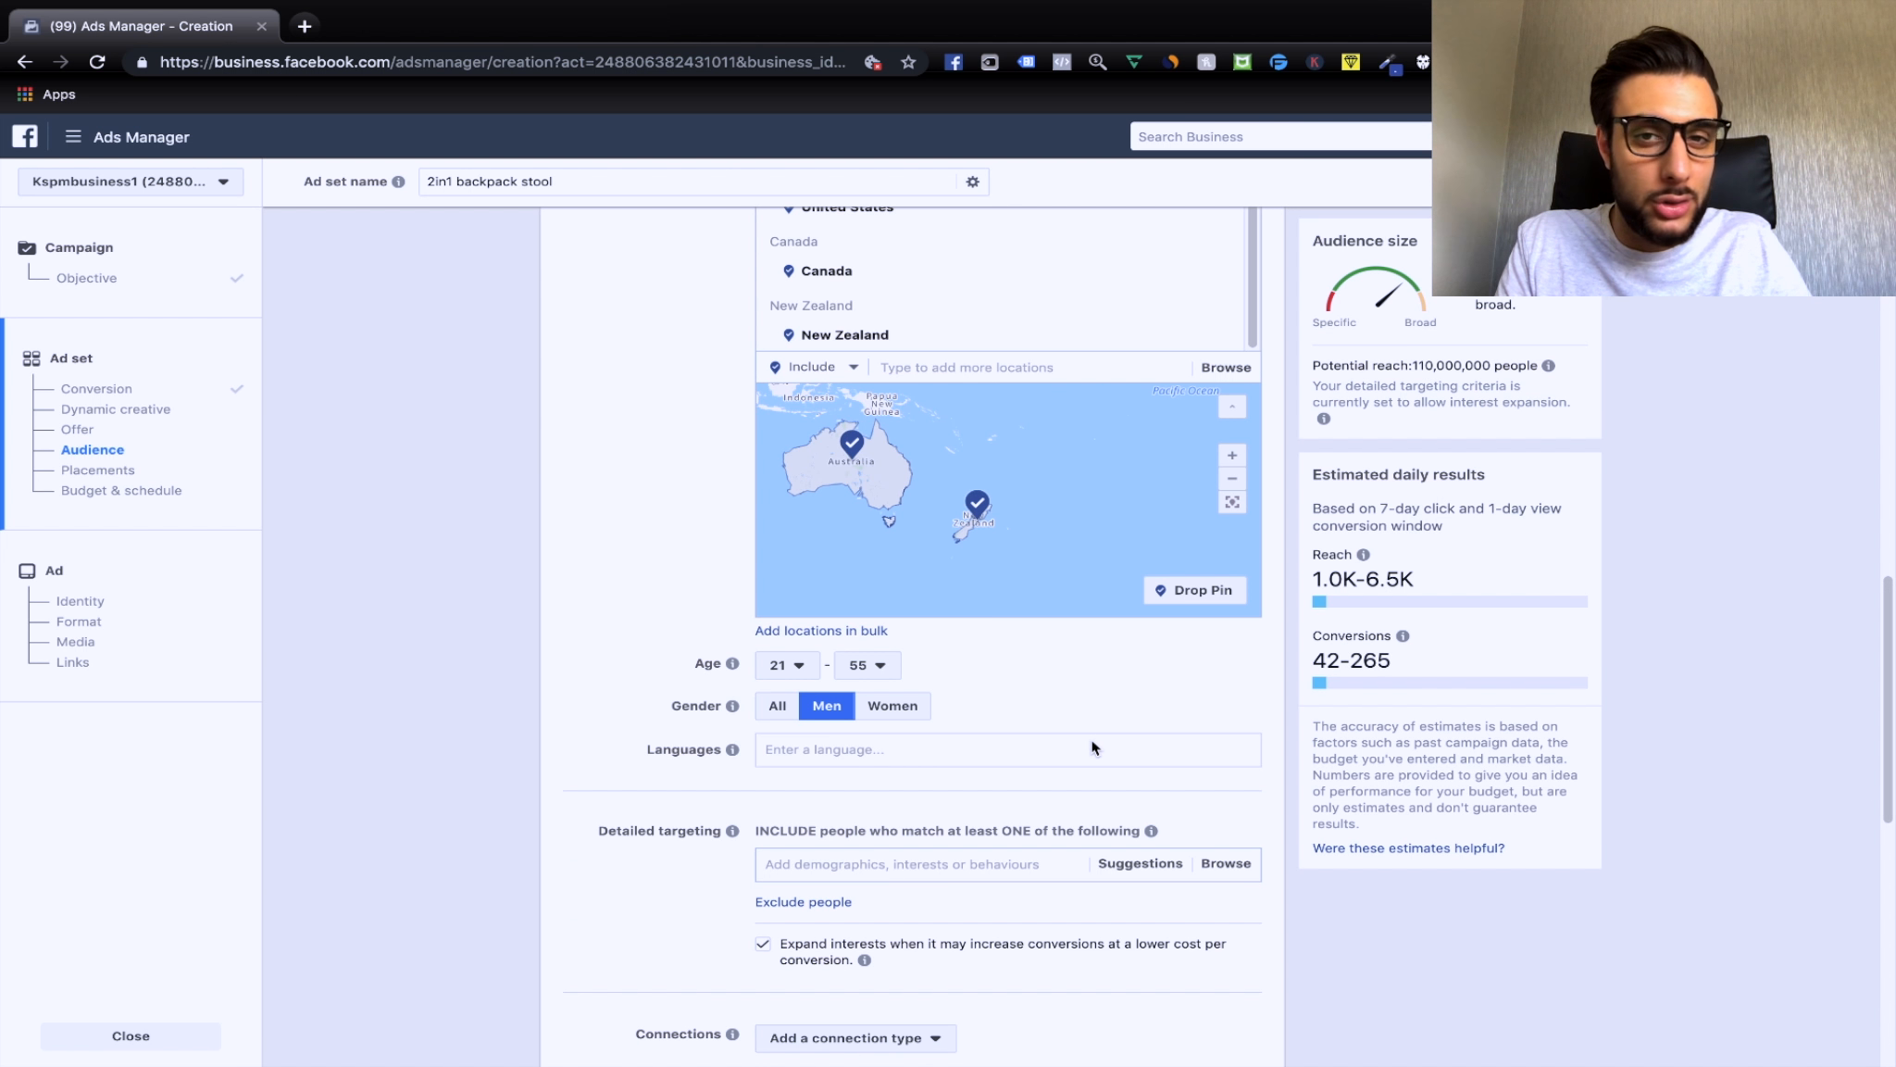
pyautogui.scroll(-3, 1092, 749)
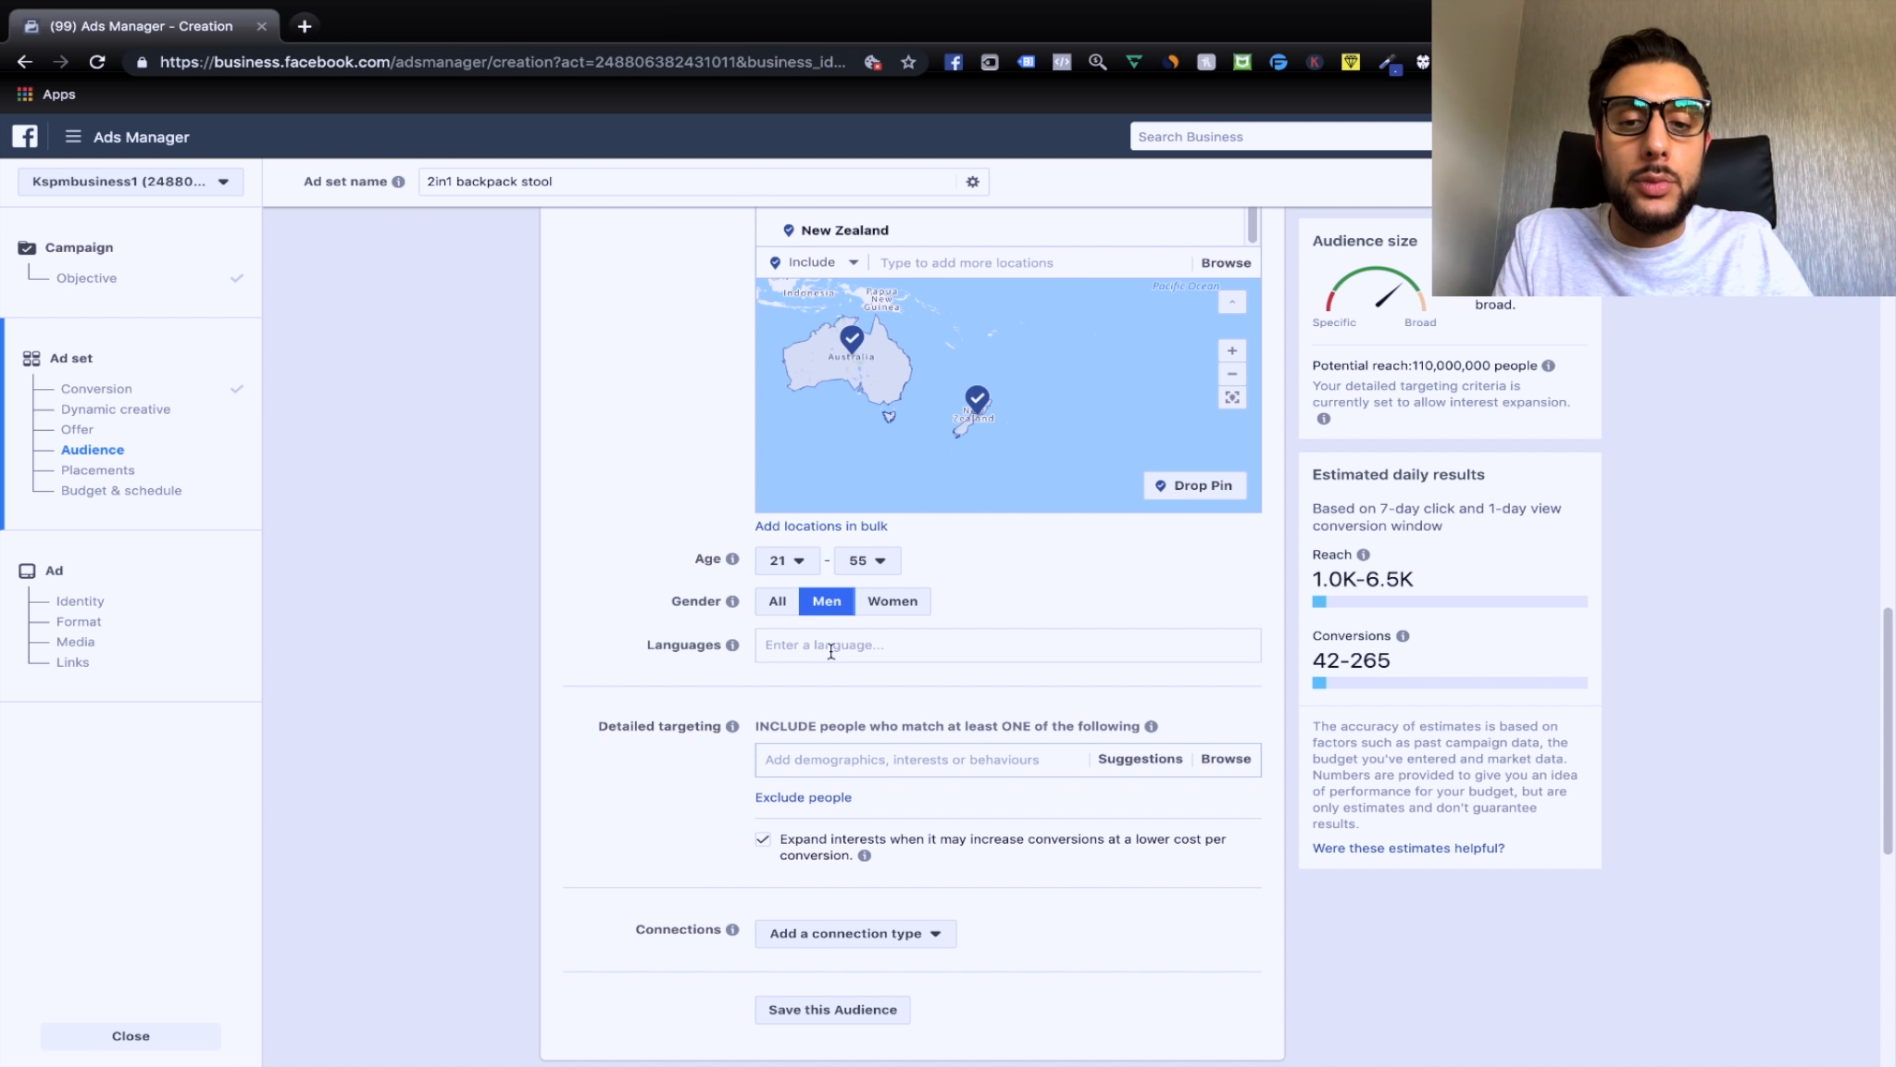
pyautogui.scroll(5, 831, 651)
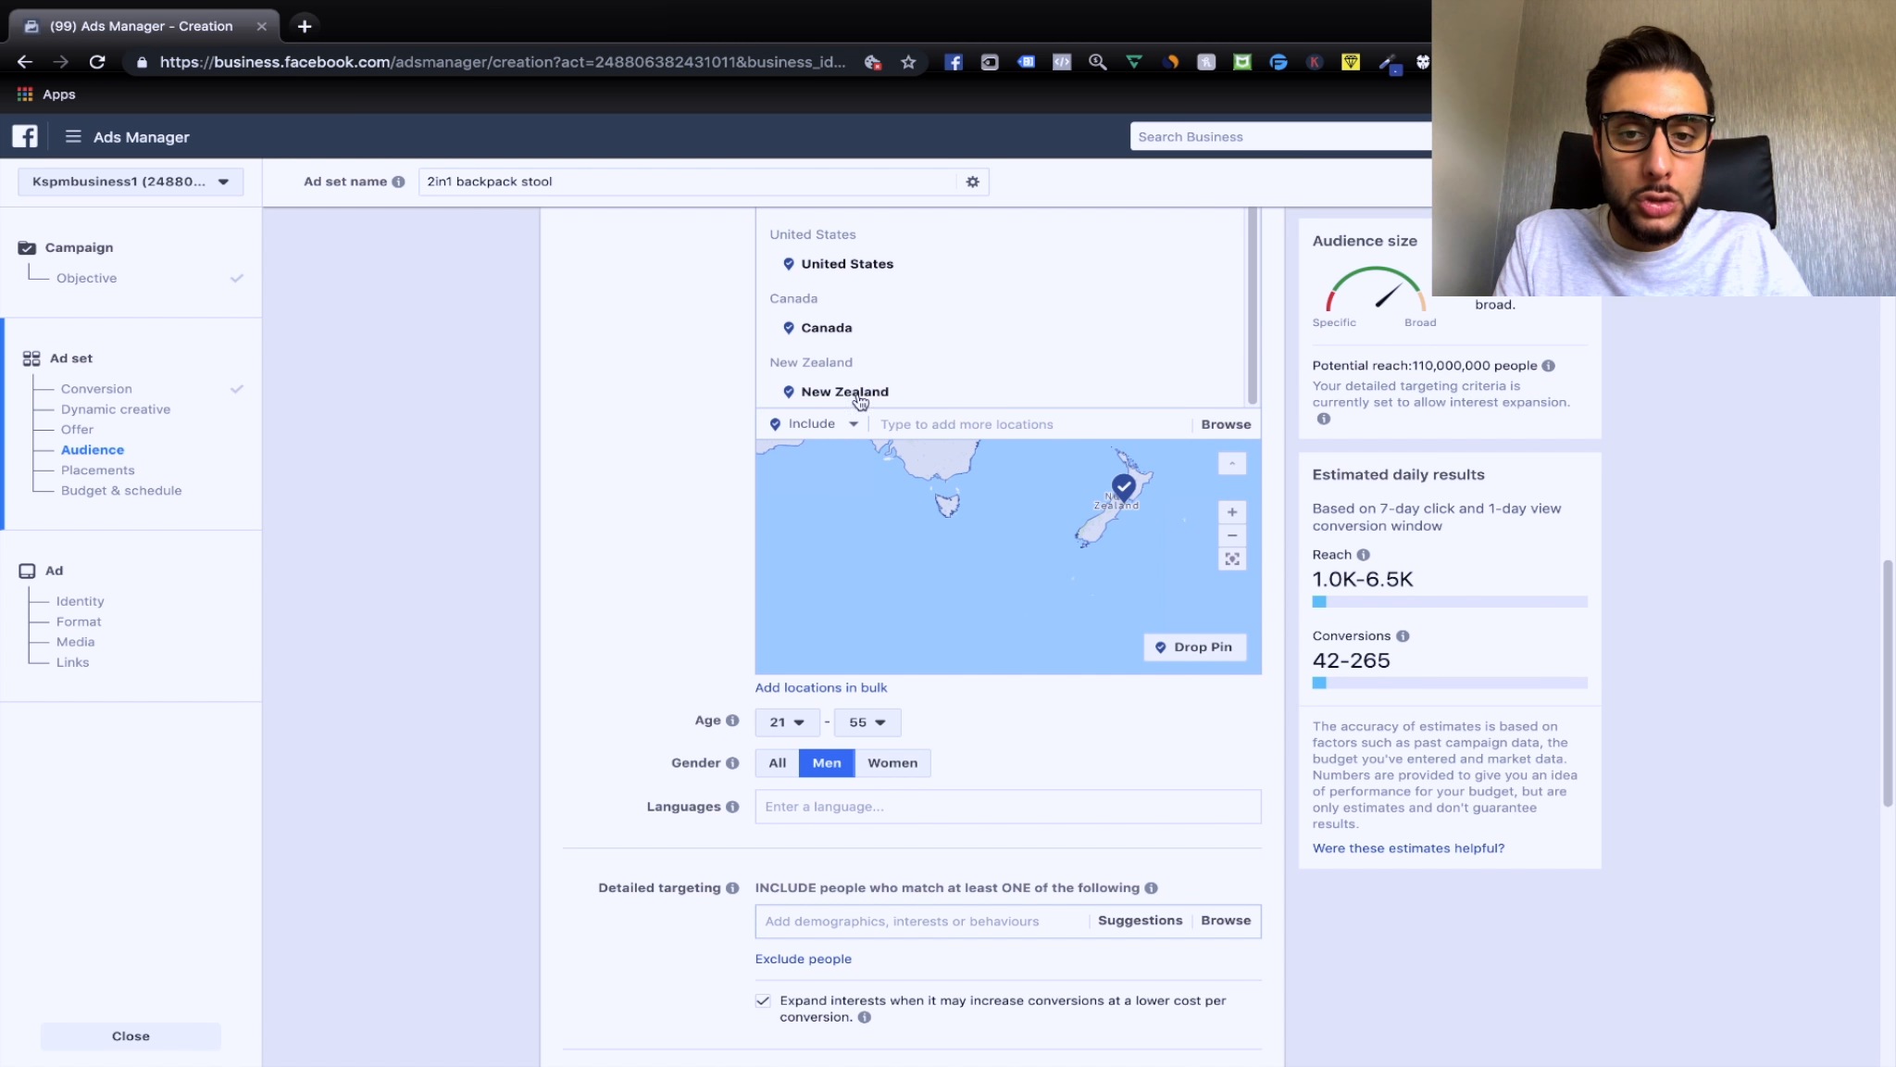
pyautogui.scroll(-5, 879, 329)
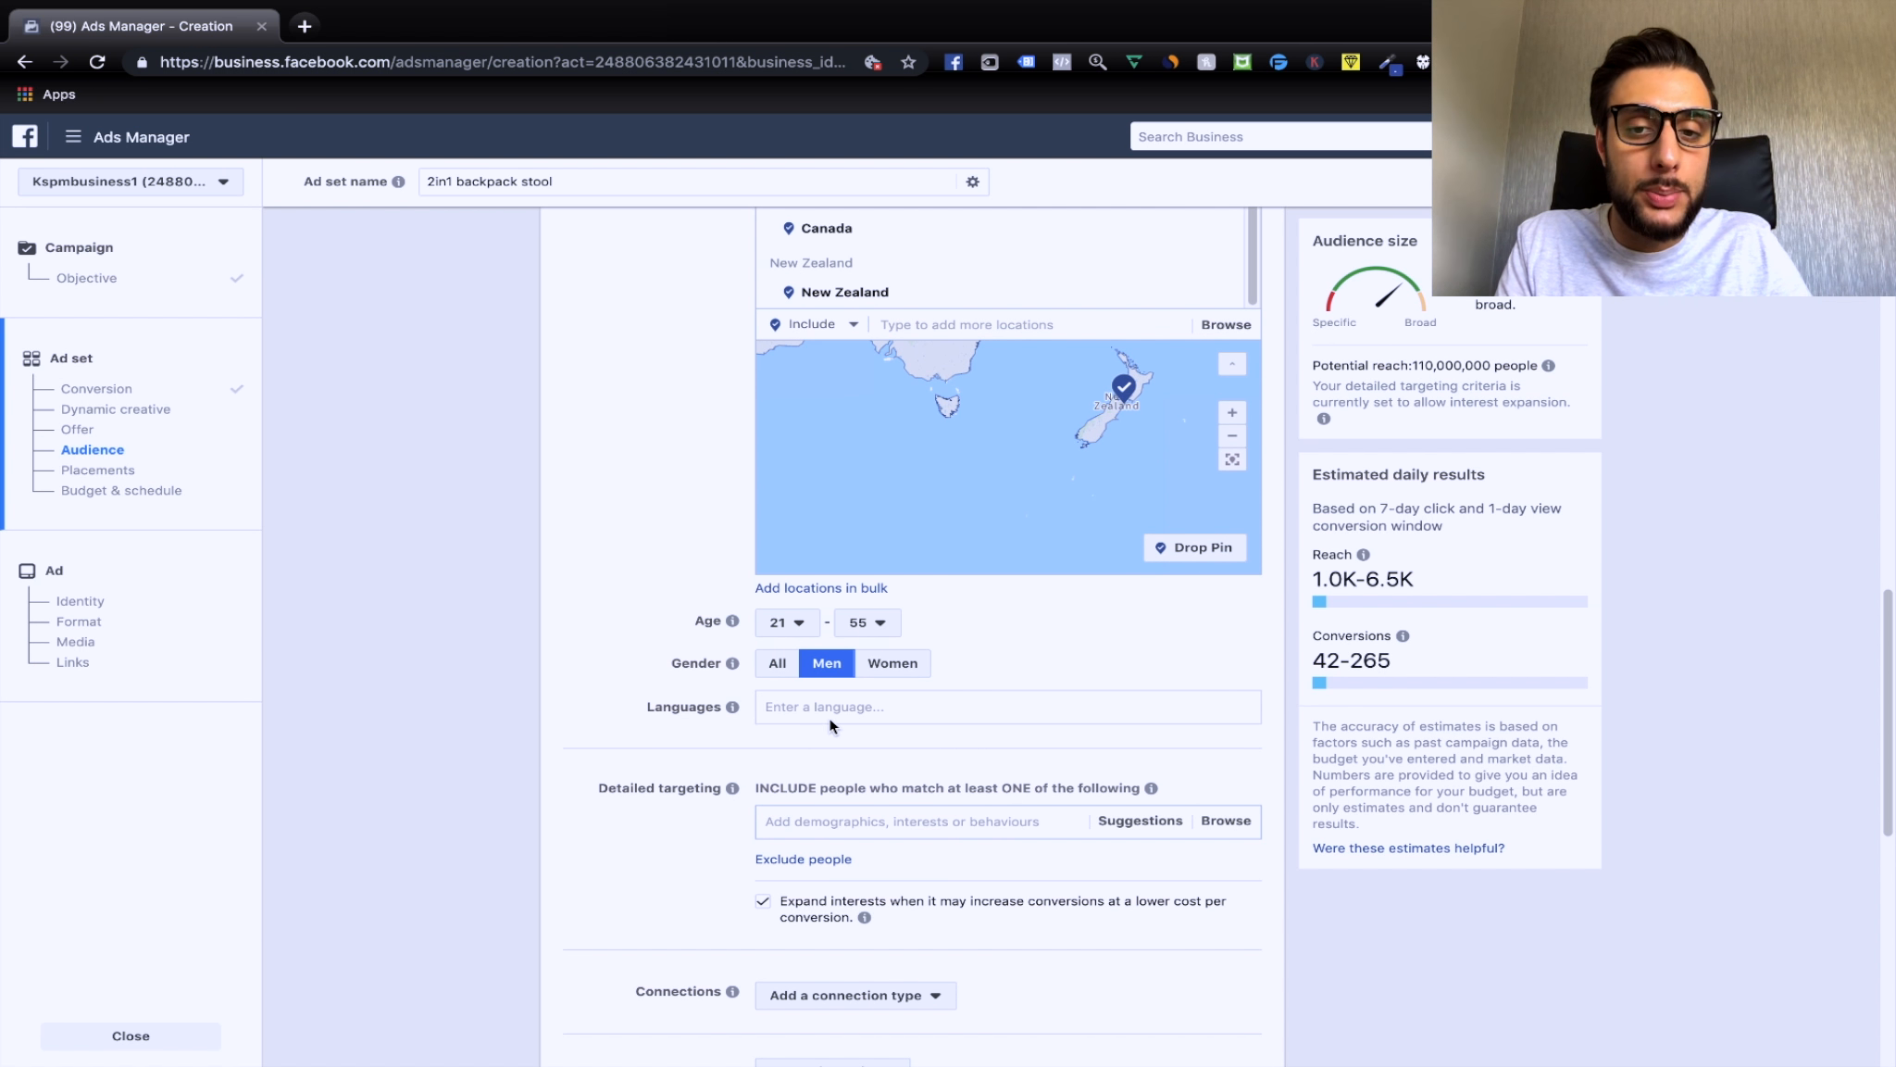
pyautogui.scroll(-3, 831, 714)
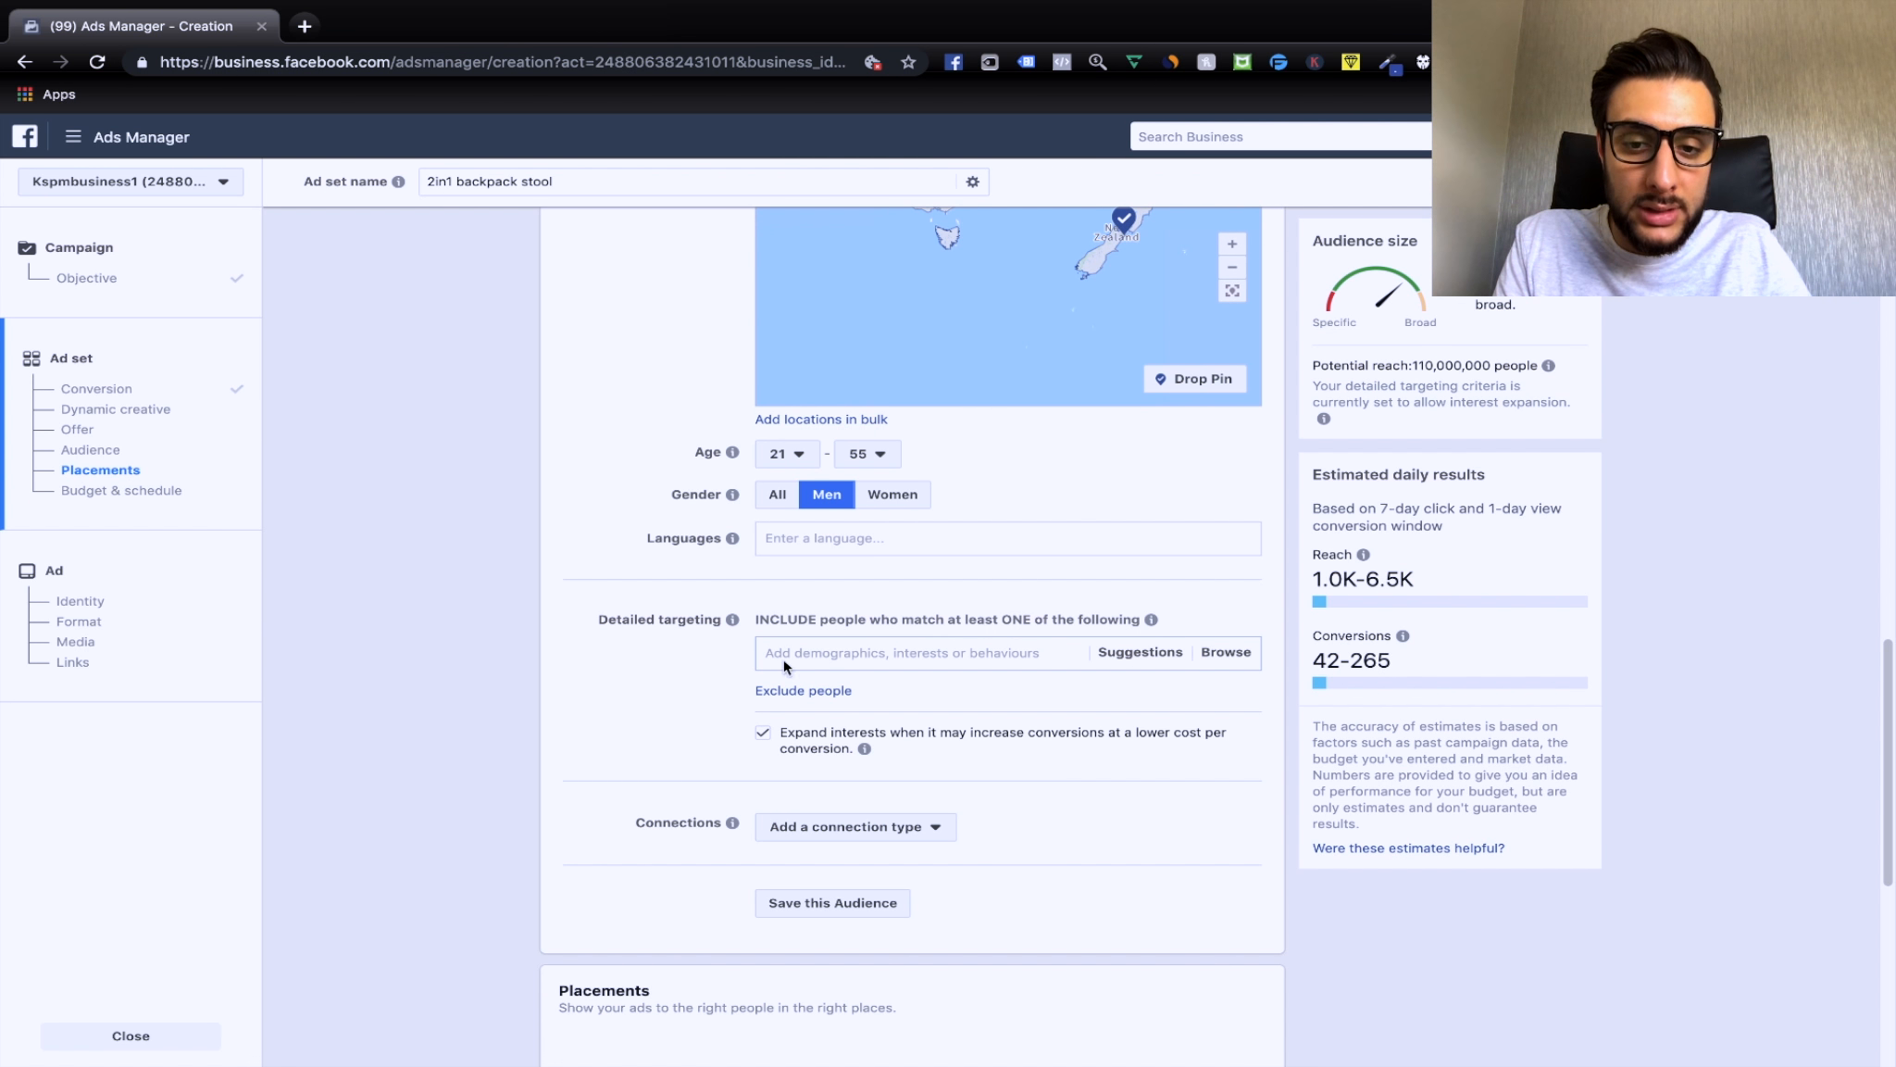
pyautogui.scroll(-5, 805, 685)
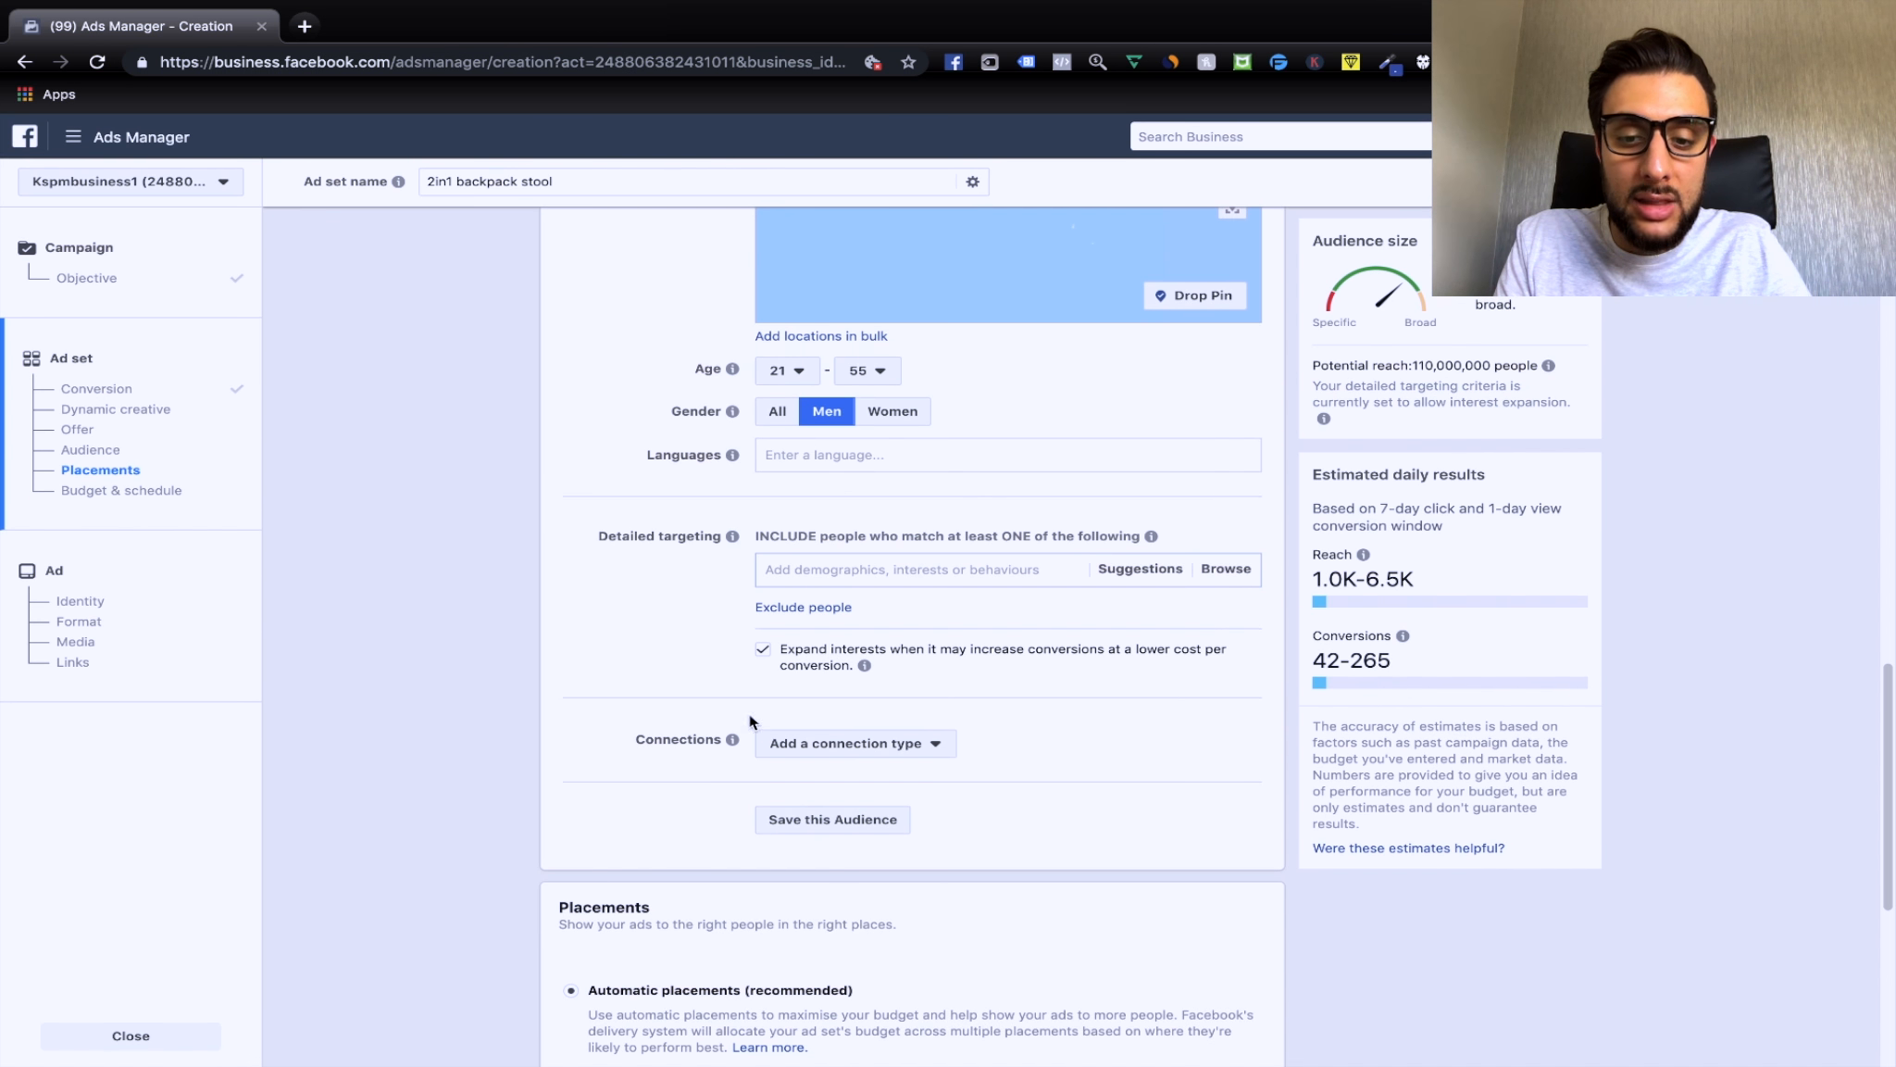
# Switch the ad set to edited placements and limit the device types to Mobile by excluding Desktop.
pyautogui.scroll(-3, 620, 778)
pyautogui.click(572, 702)
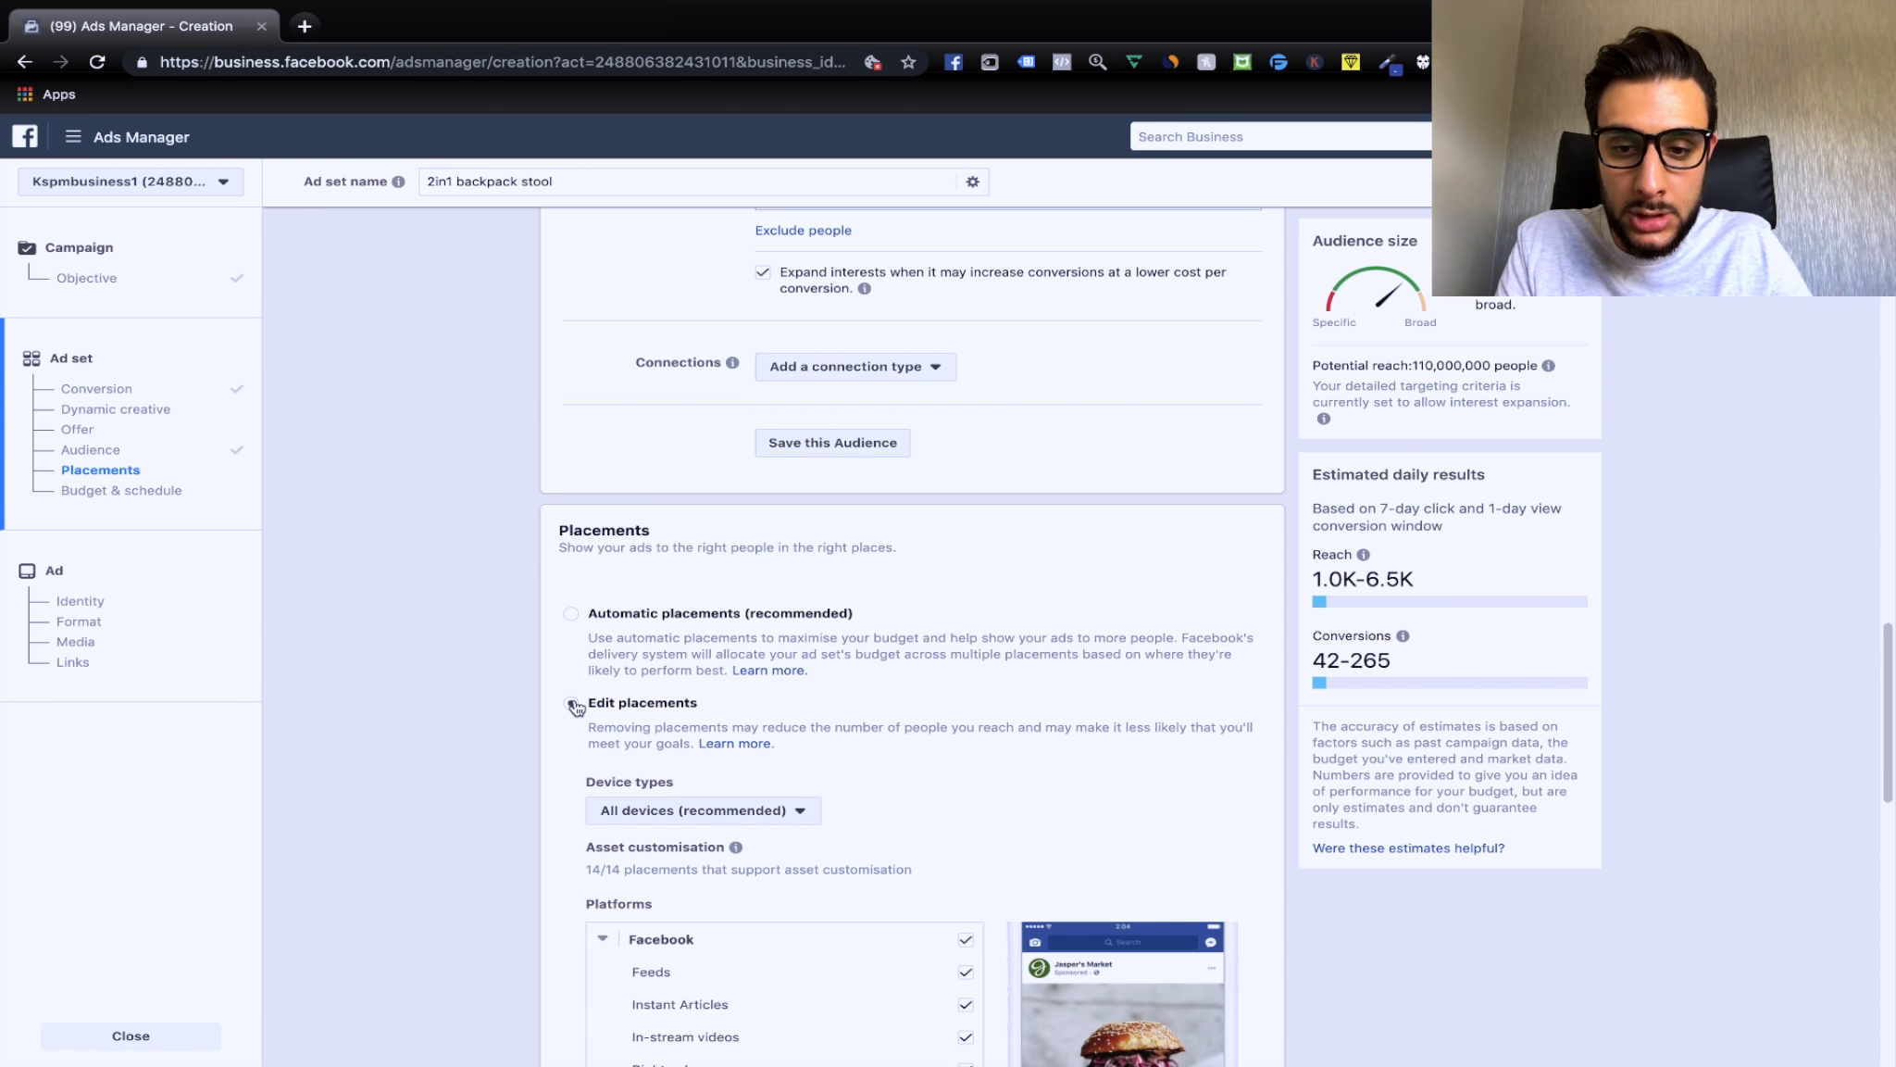
pyautogui.scroll(-1, 610, 766)
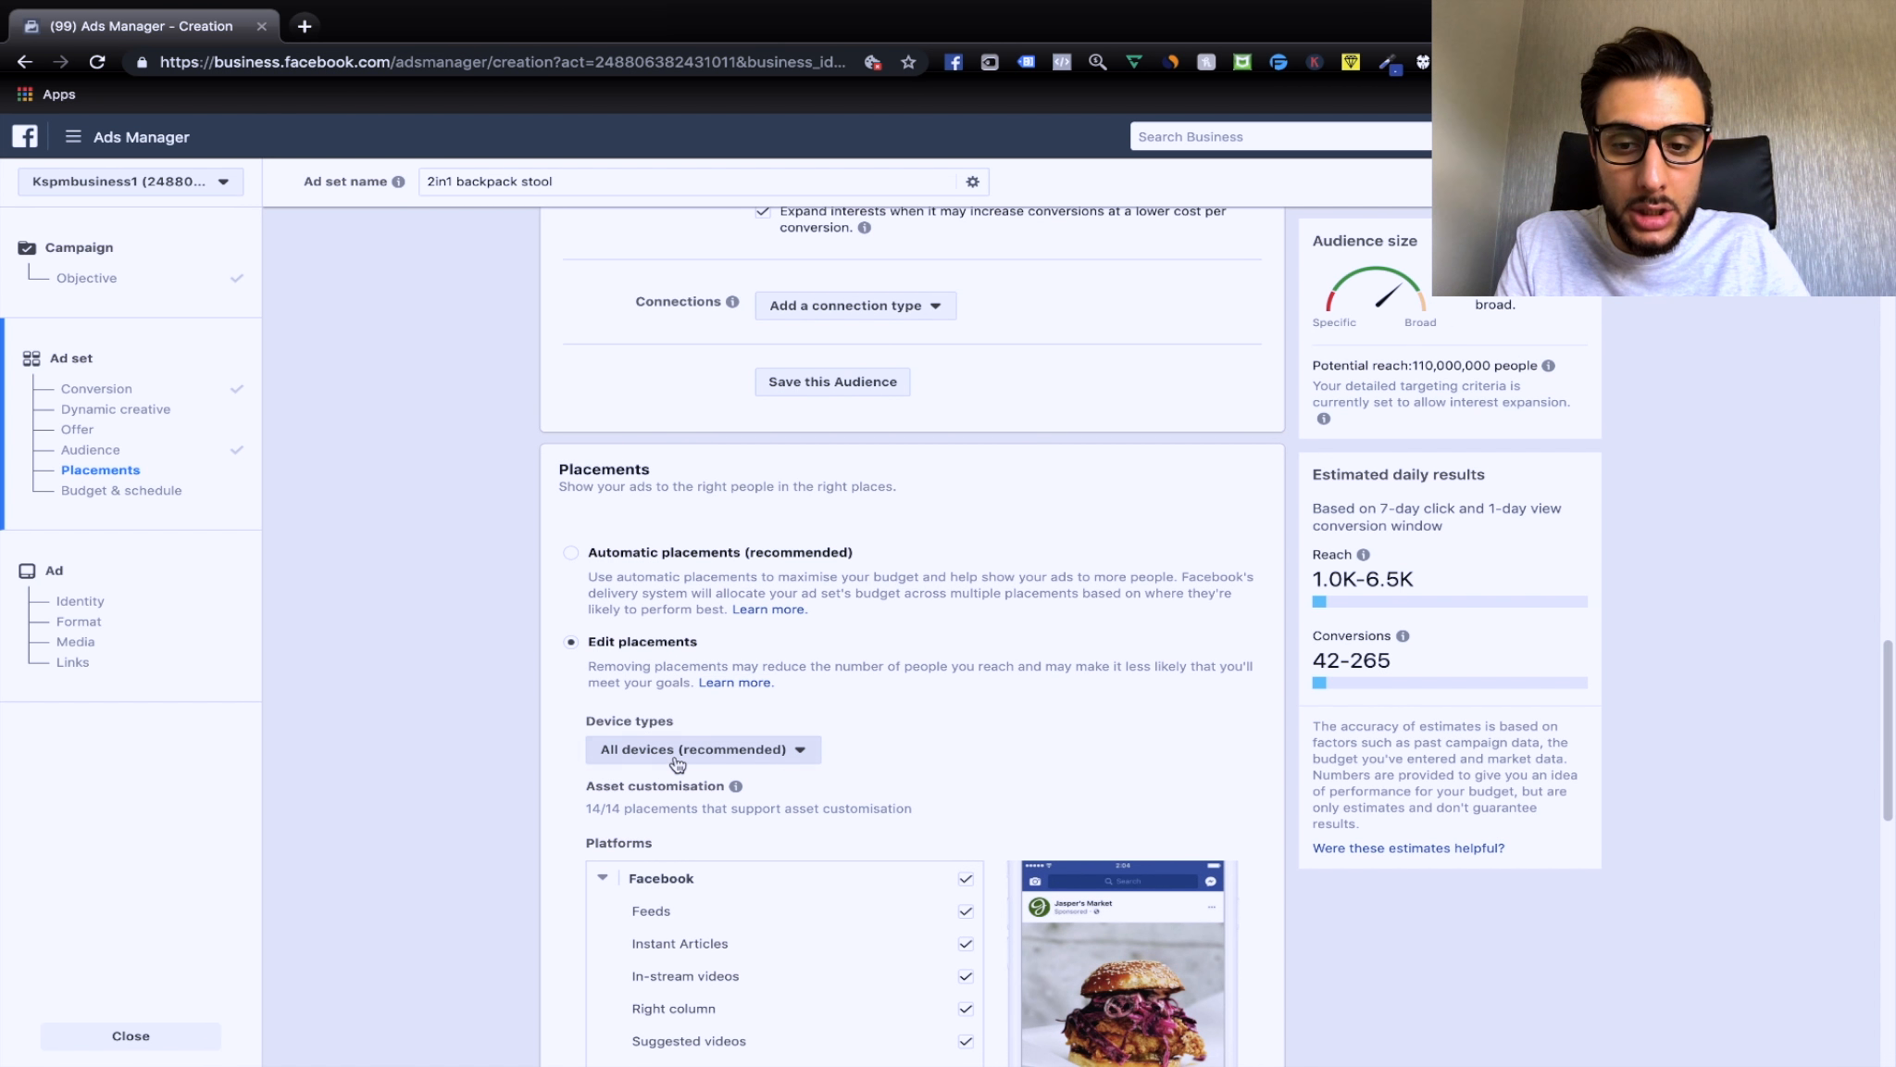
pyautogui.click(657, 750)
pyautogui.click(674, 808)
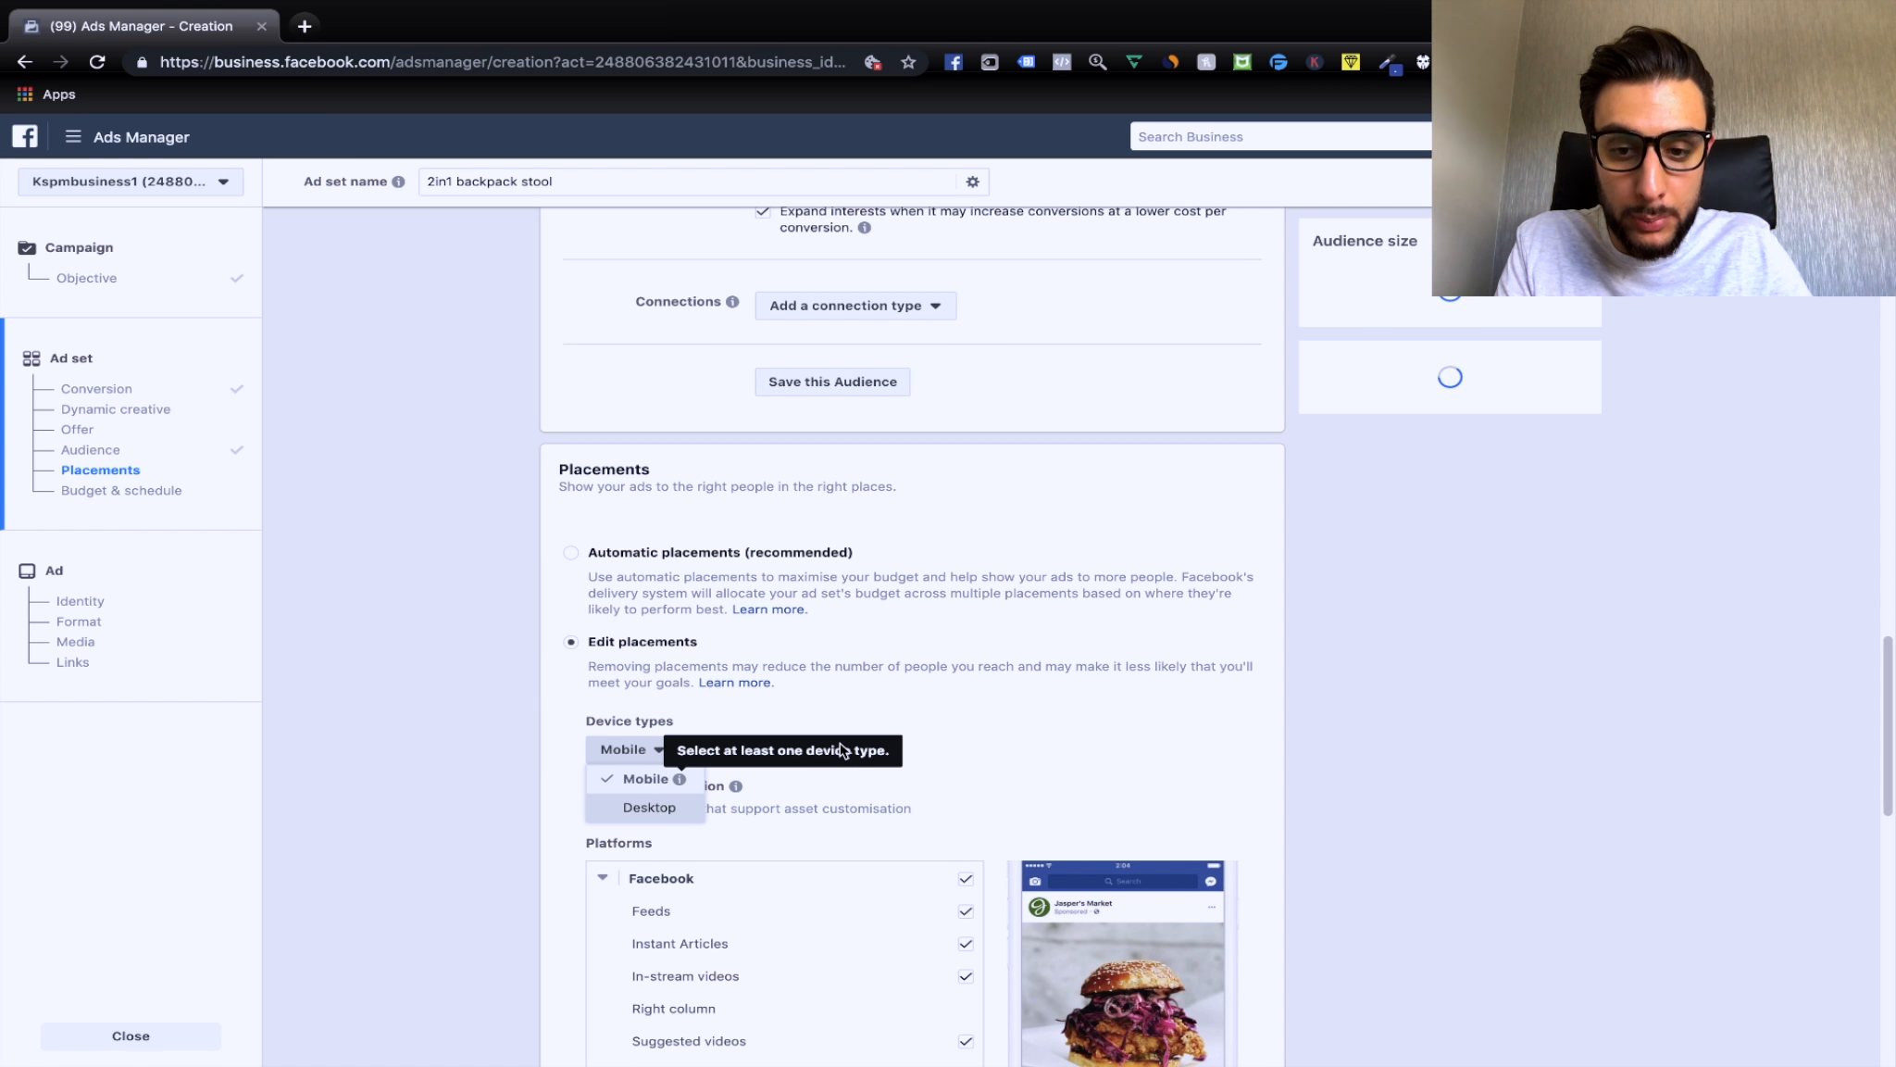
pyautogui.click(898, 697)
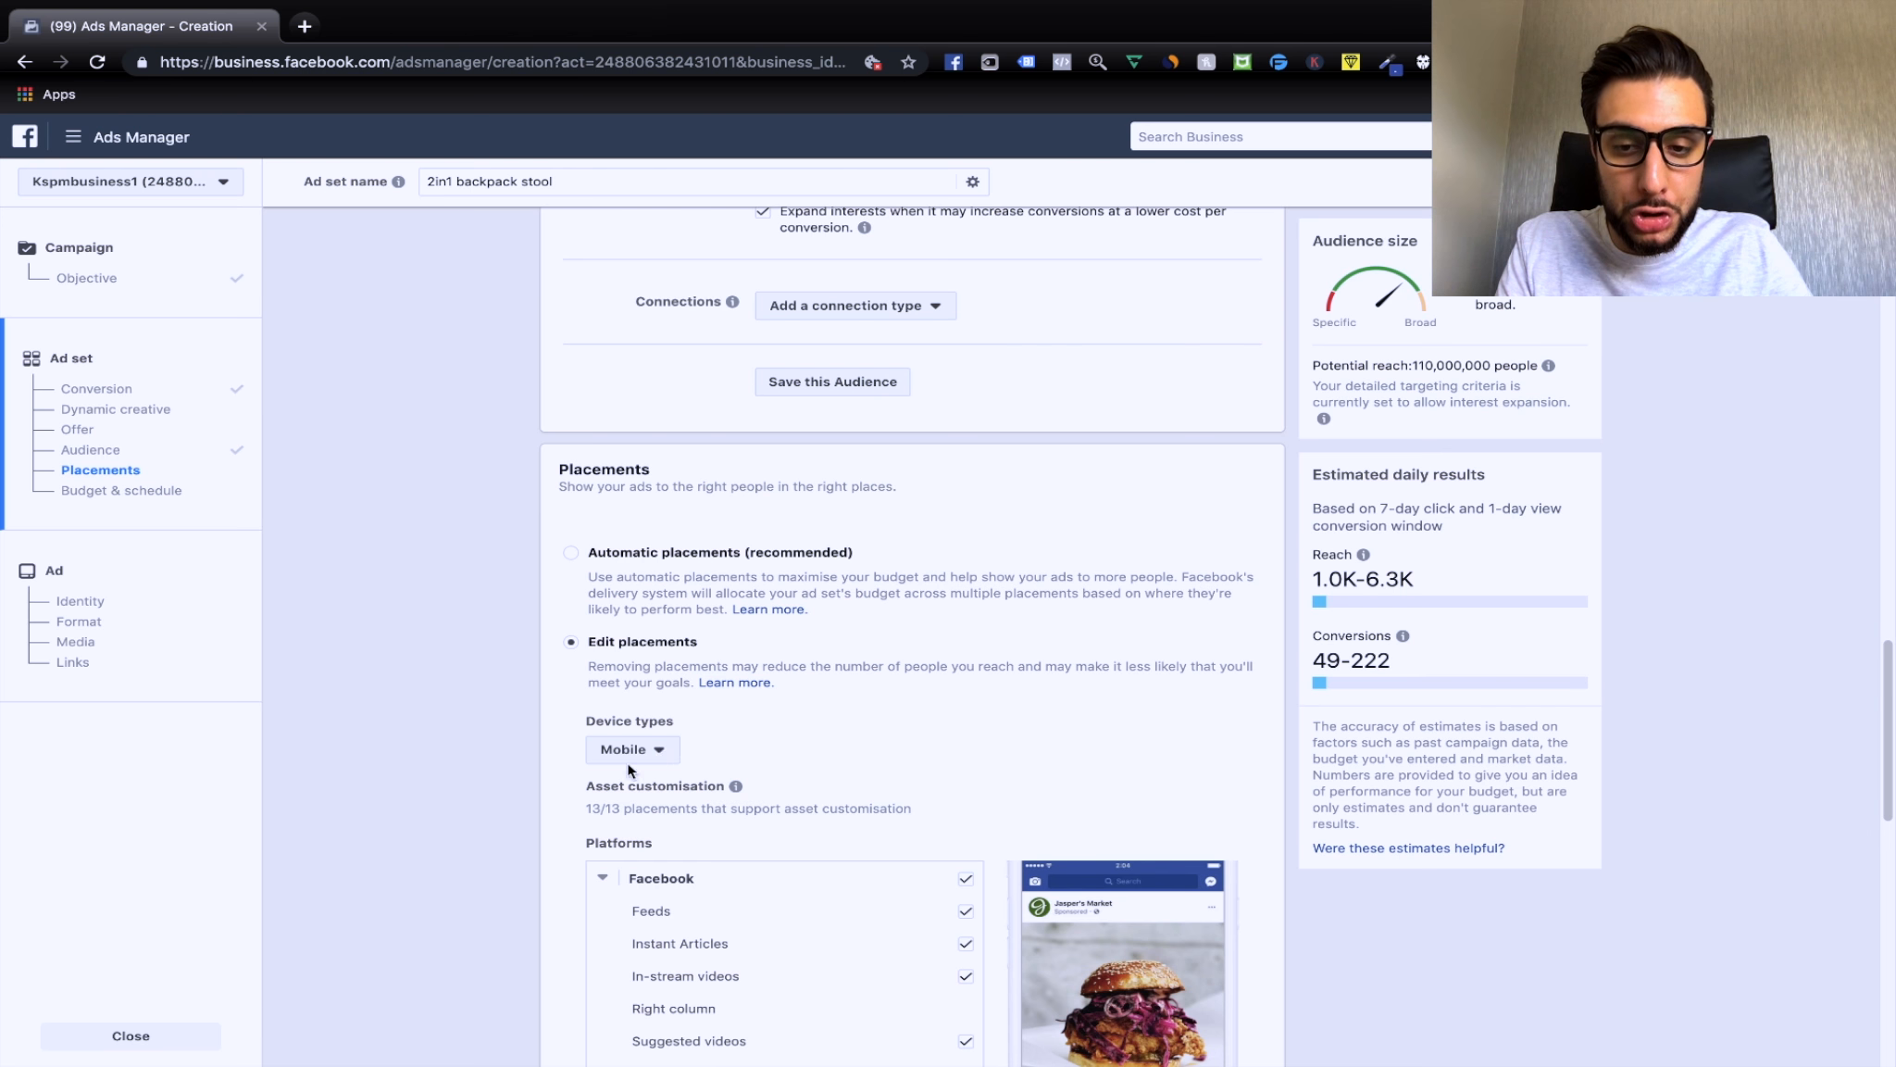
# Exclude Facebook Instant Articles, In-stream videos, Marketplace and Stories plus all Instagram, Audience Network and Messenger placements, keeping Facebook Feeds and Suggested videos.
pyautogui.scroll(-4, 787, 704)
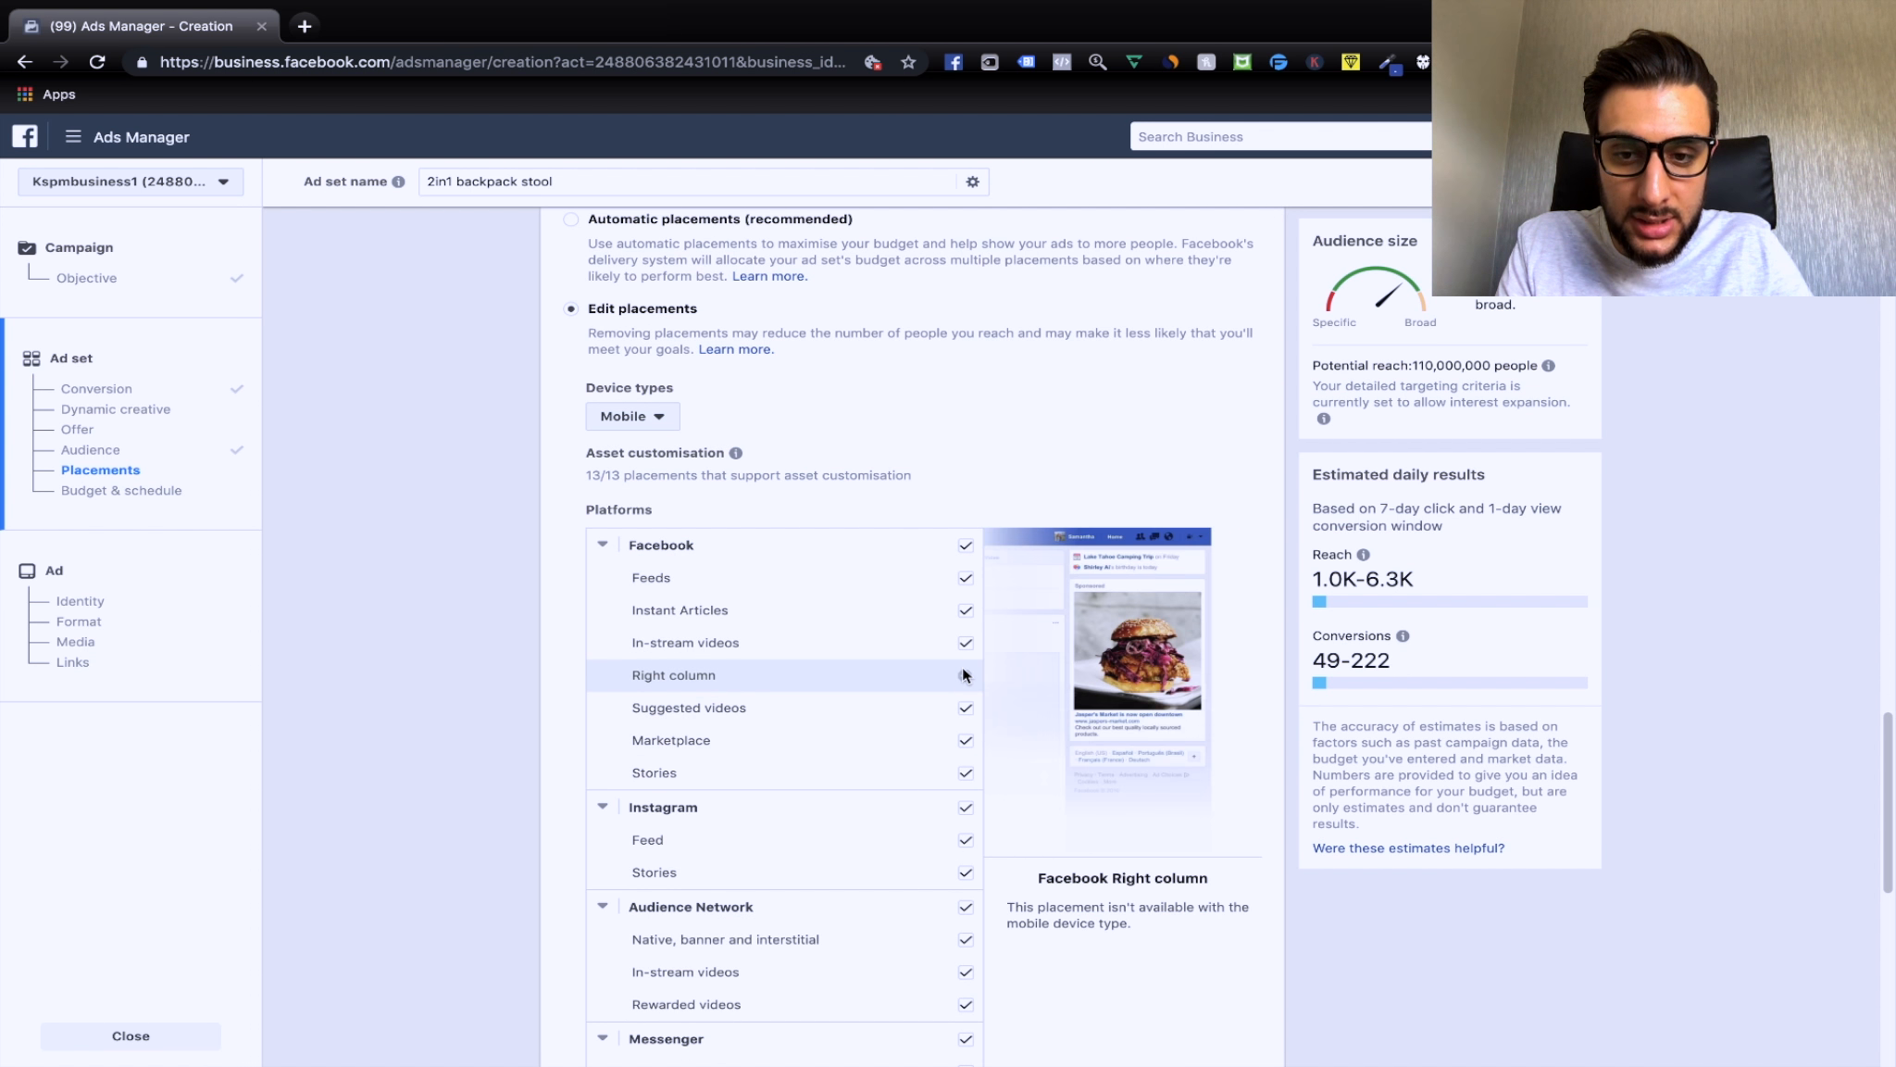
pyautogui.click(966, 610)
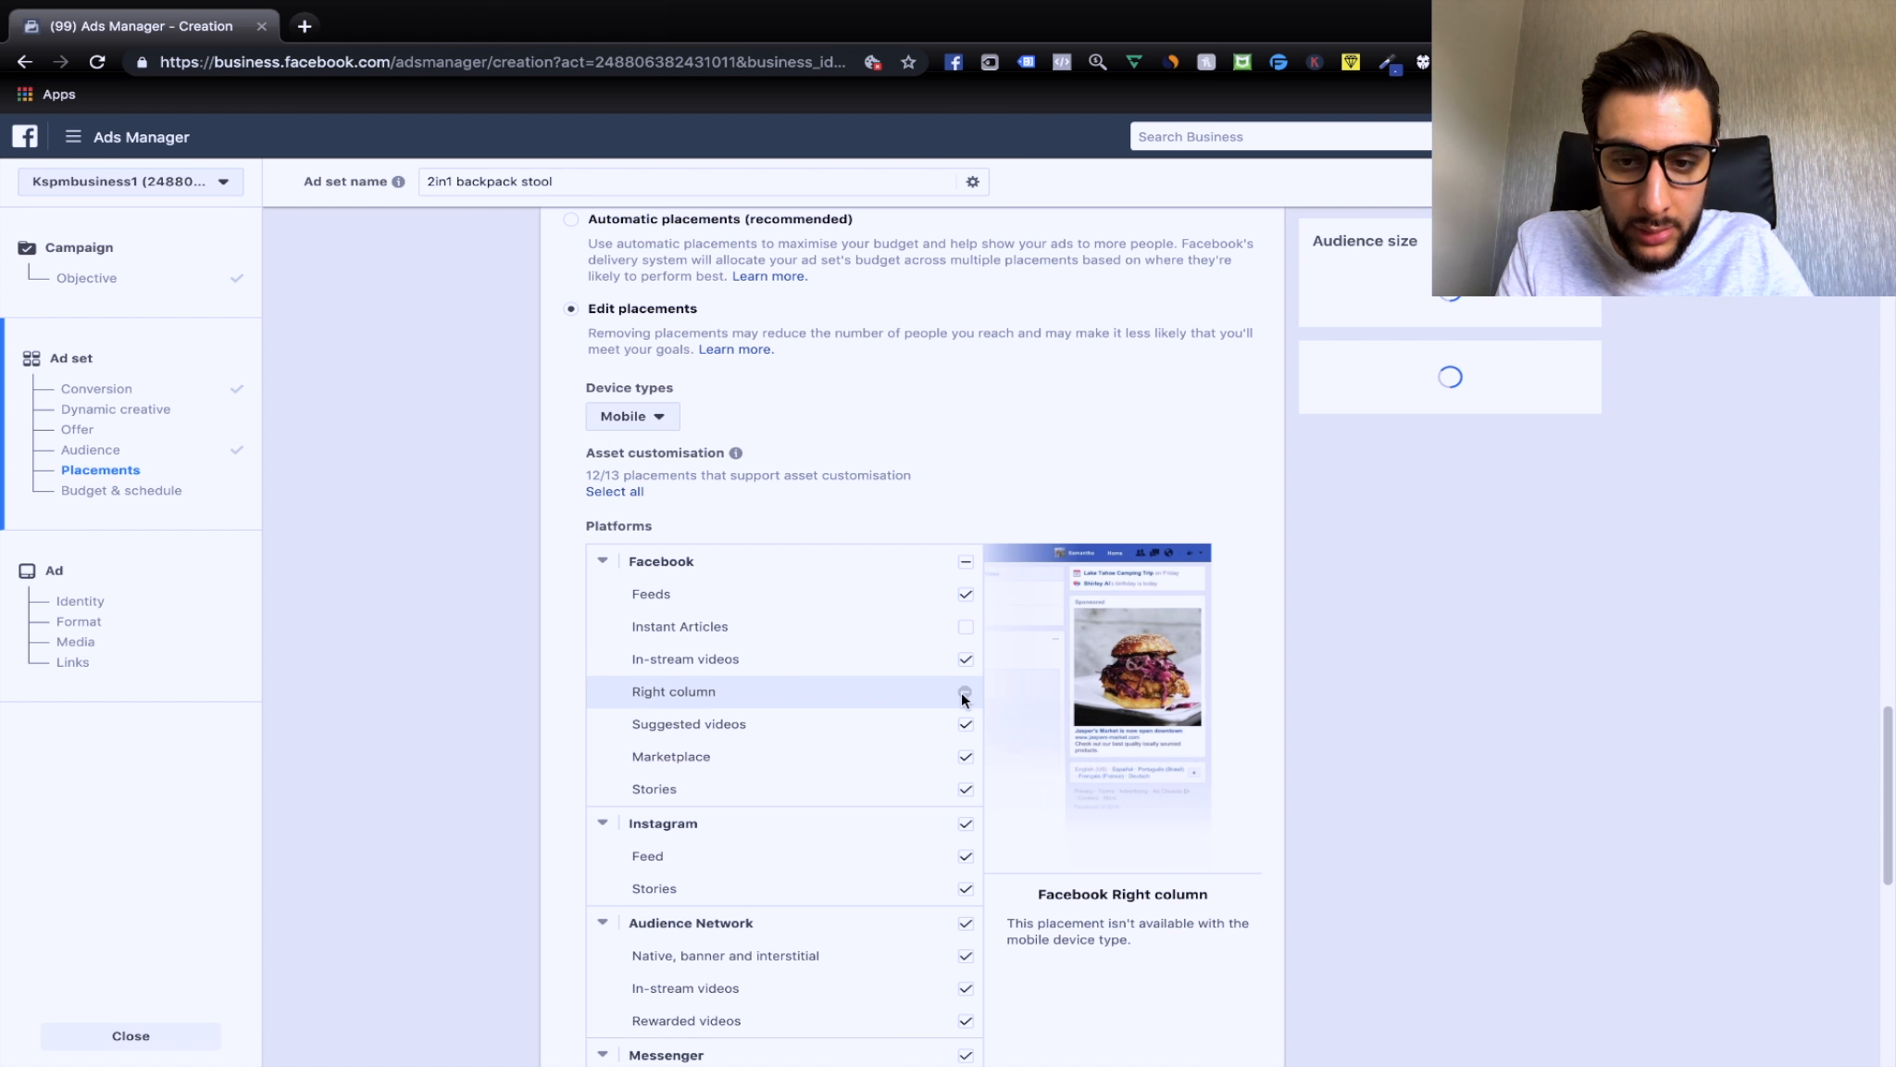
pyautogui.click(965, 789)
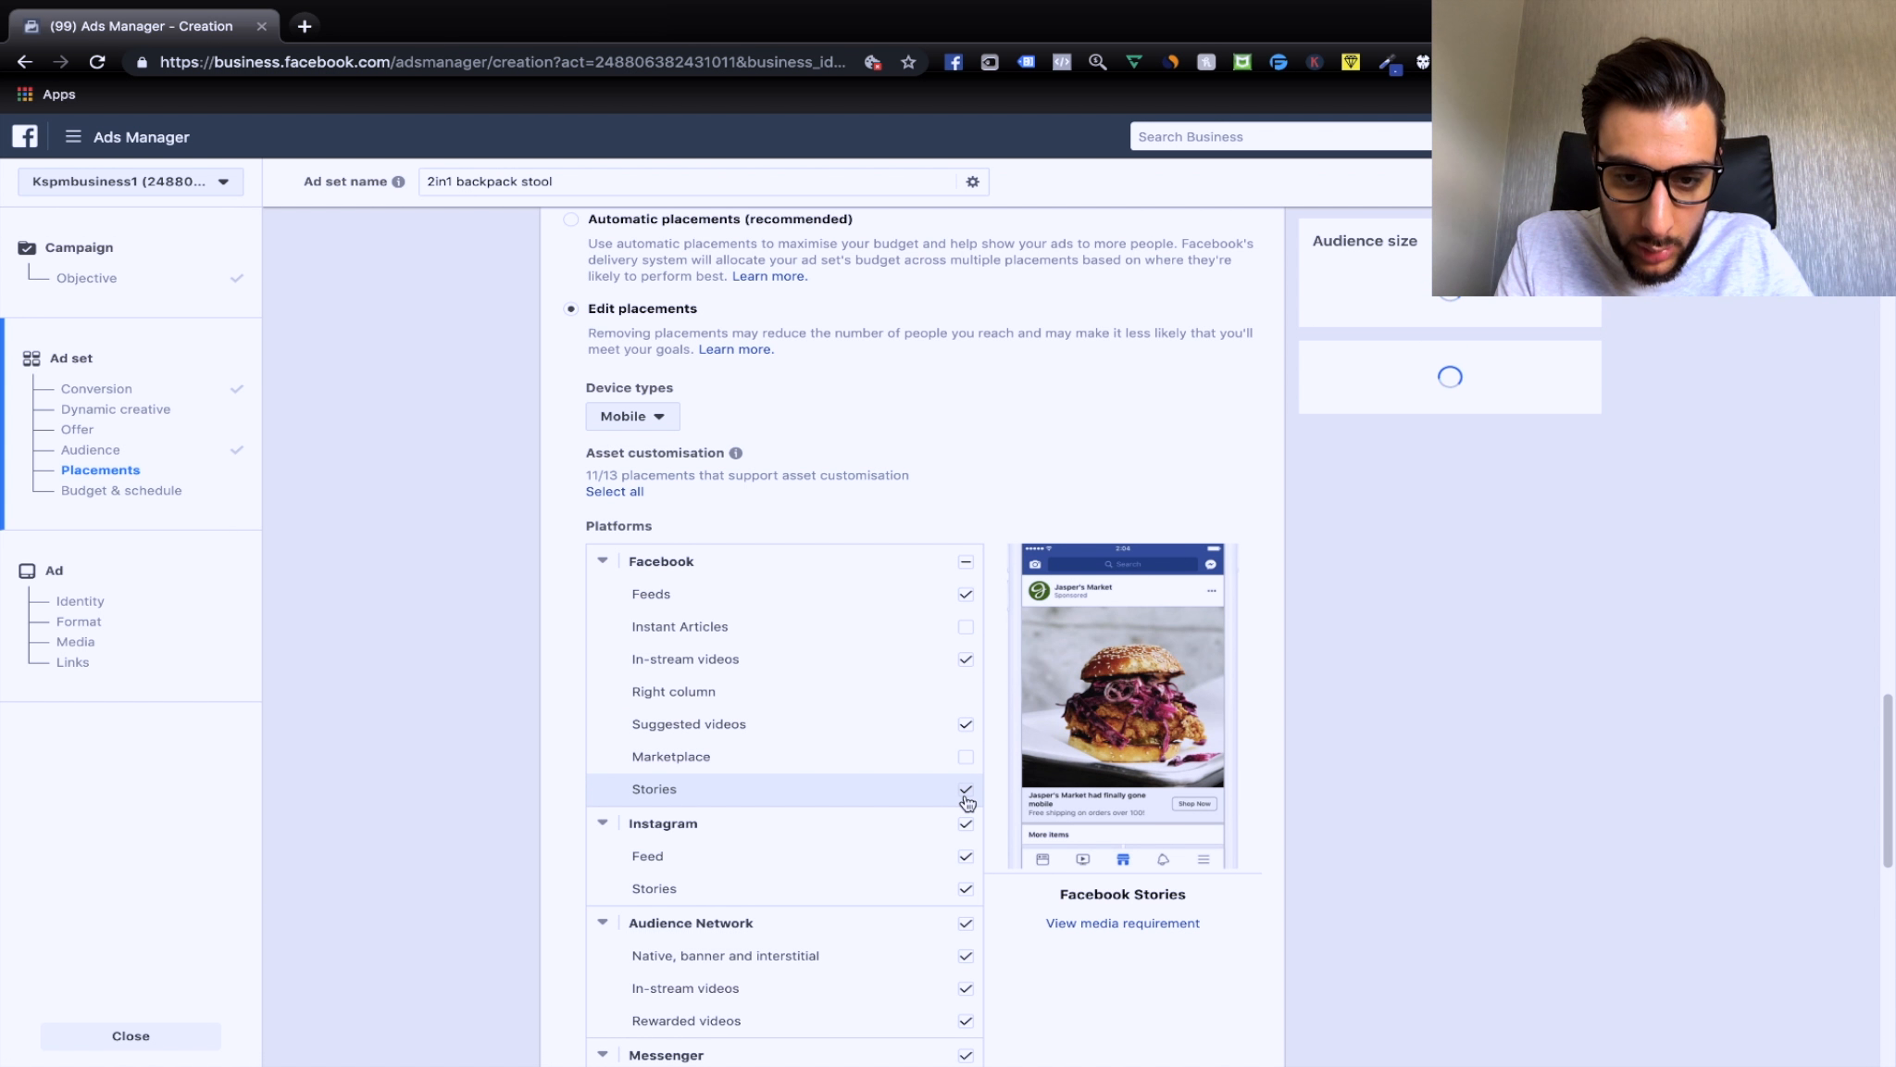
pyautogui.click(966, 659)
pyautogui.scroll(-2, 966, 658)
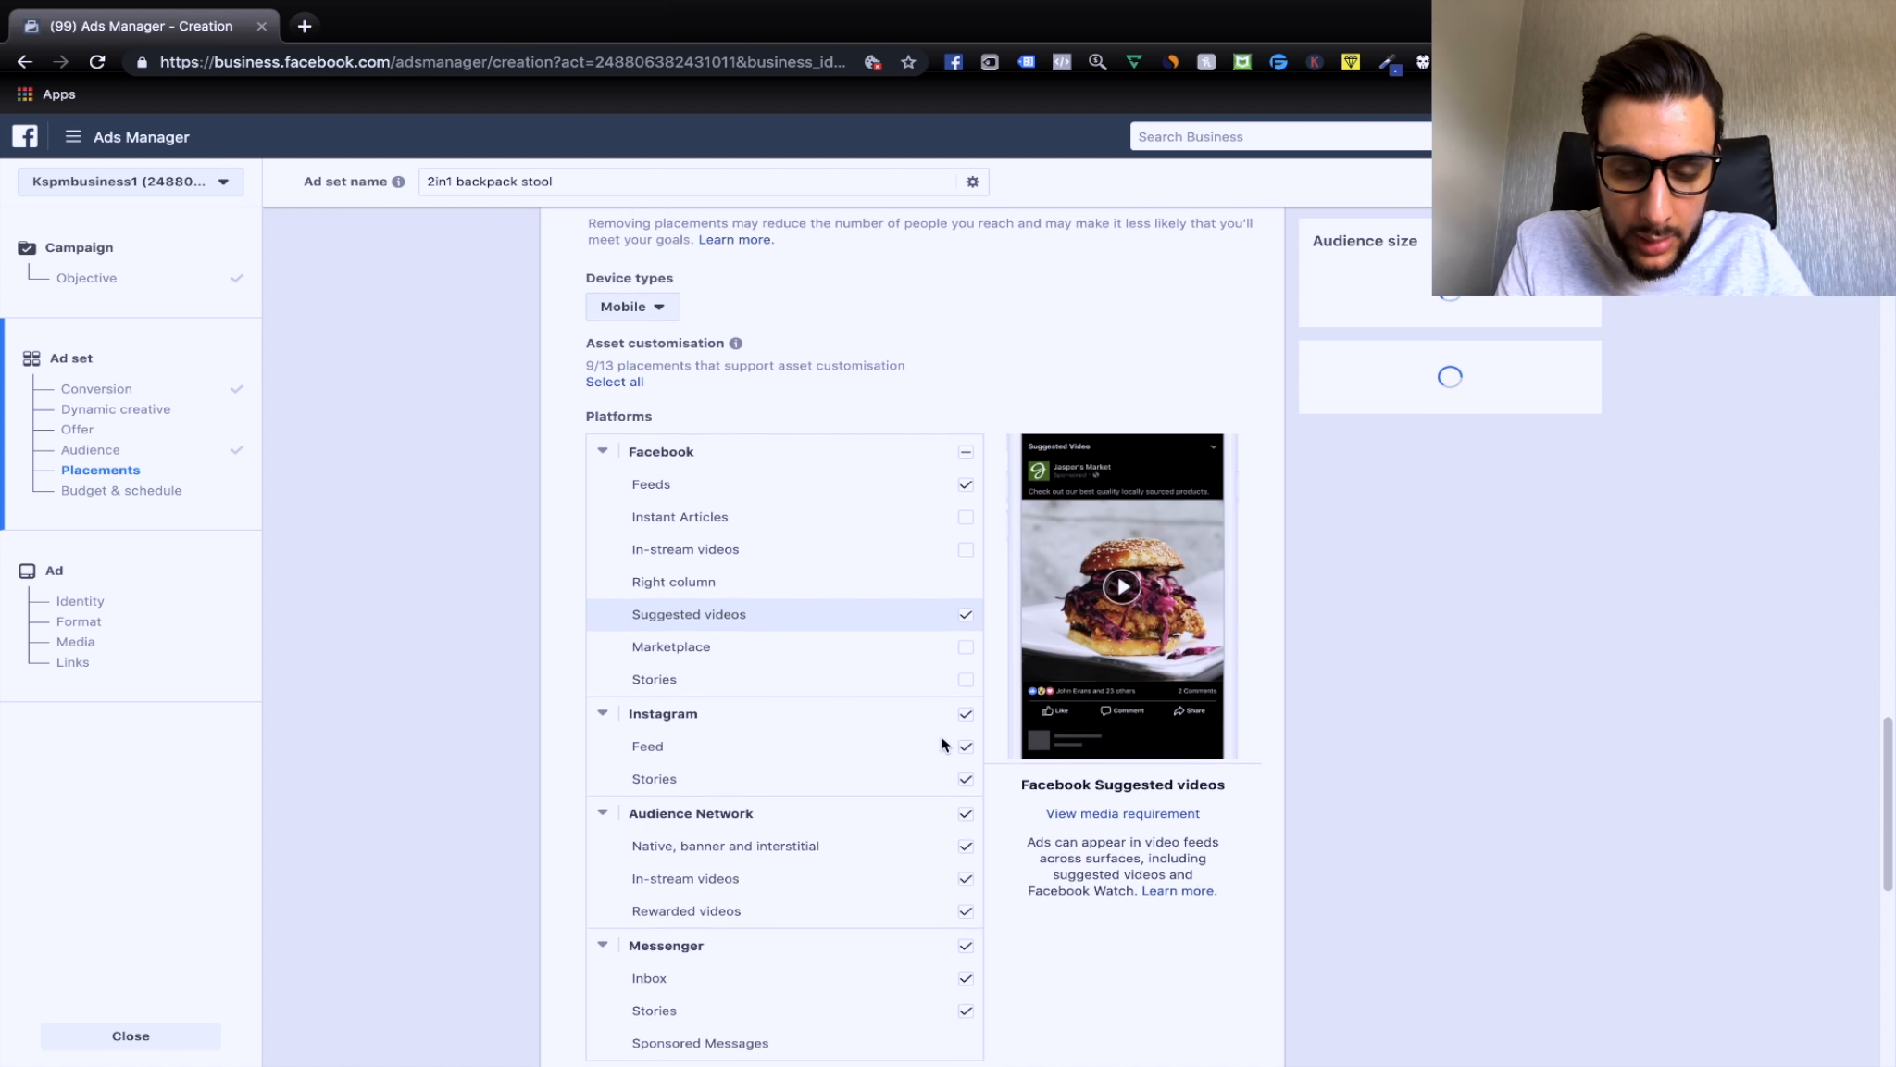
pyautogui.click(965, 679)
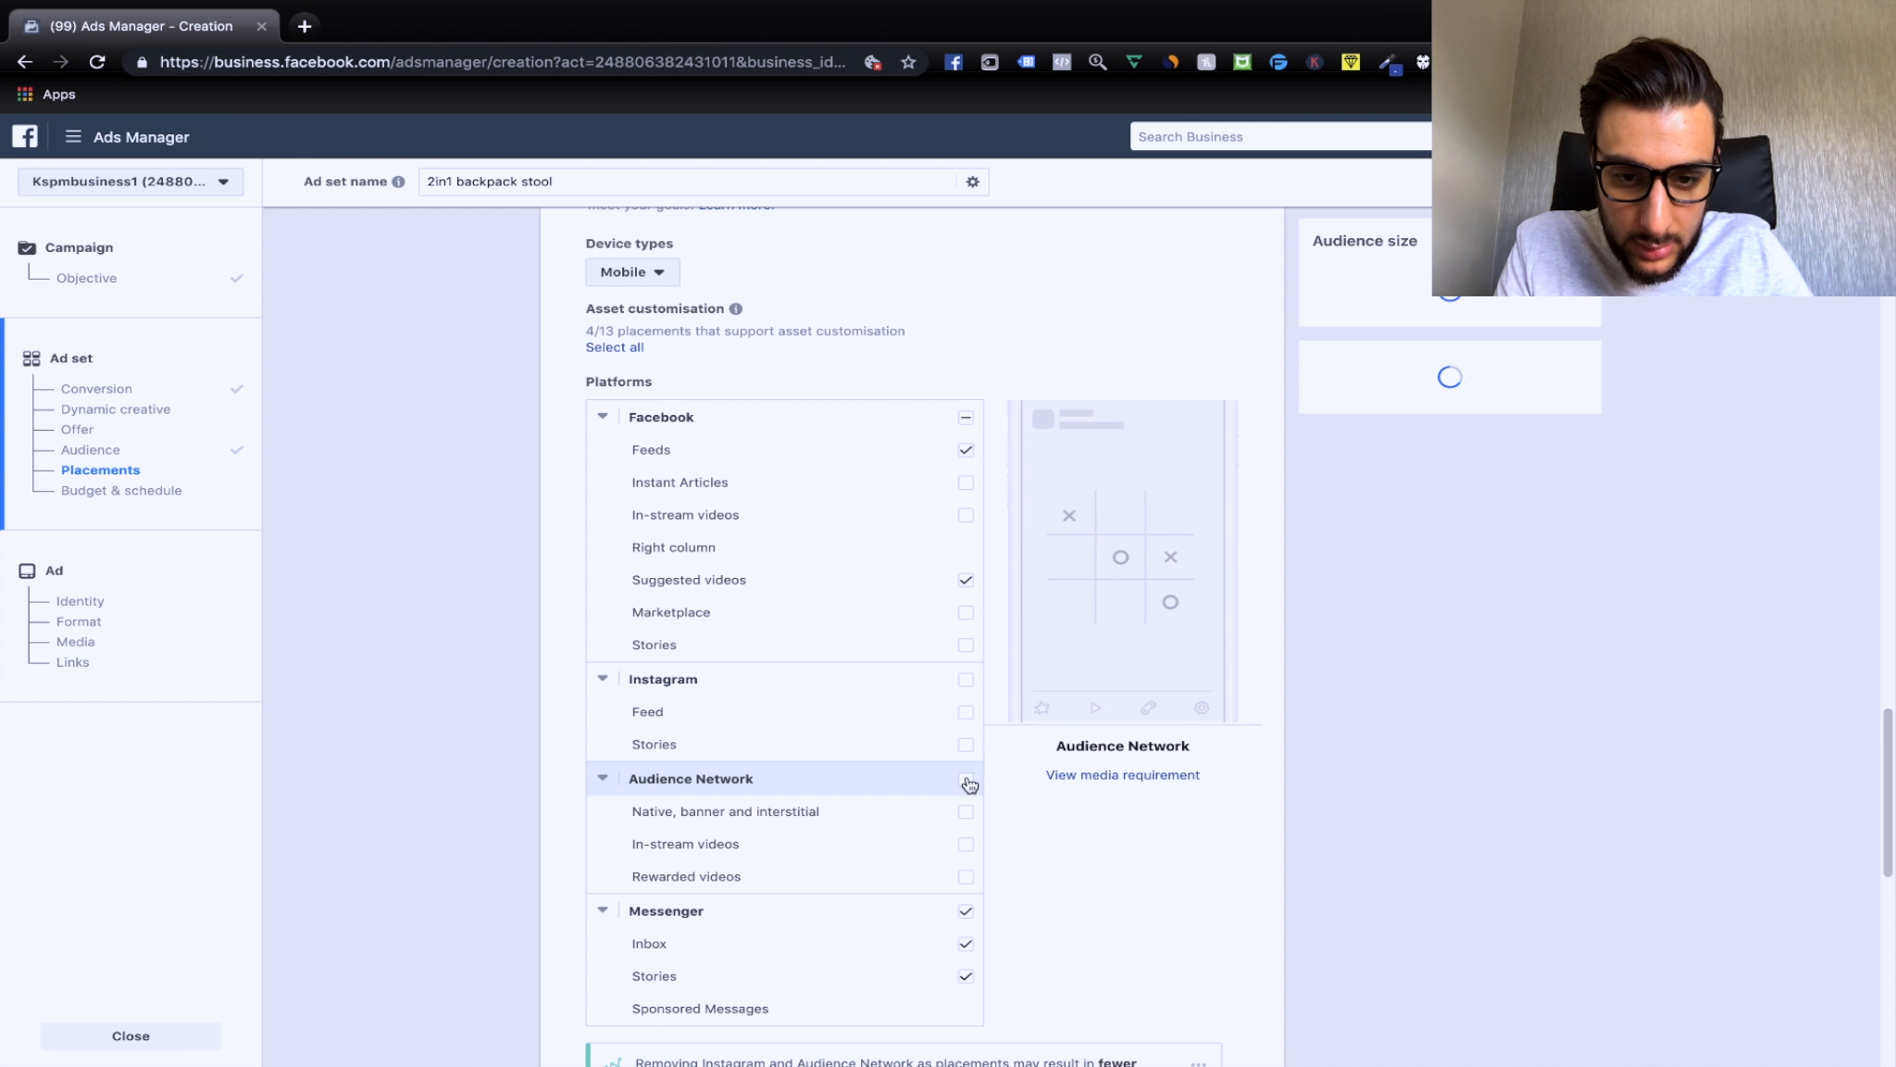
pyautogui.click(966, 779)
pyautogui.click(966, 911)
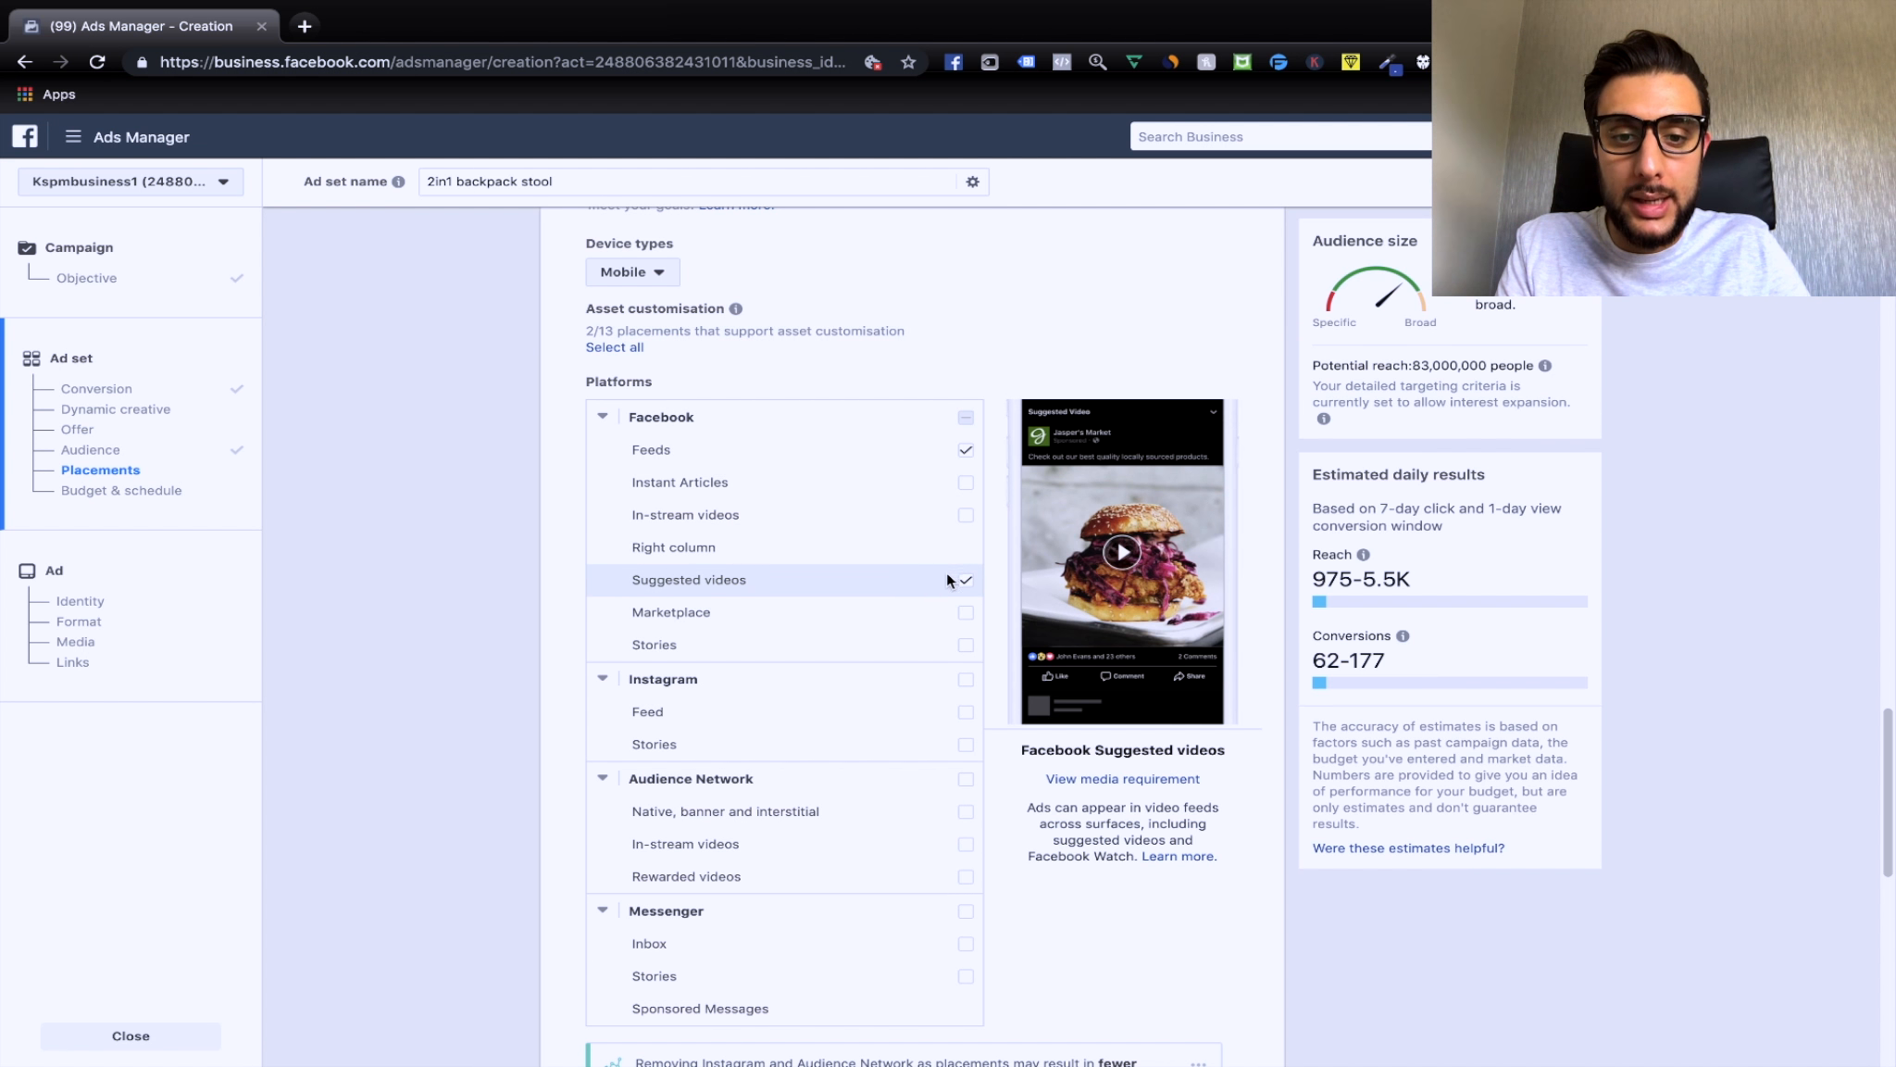
# Turn off the detailed targeting option that expands interests to increase conversions at a lower cost.
pyautogui.scroll(-7, 879, 582)
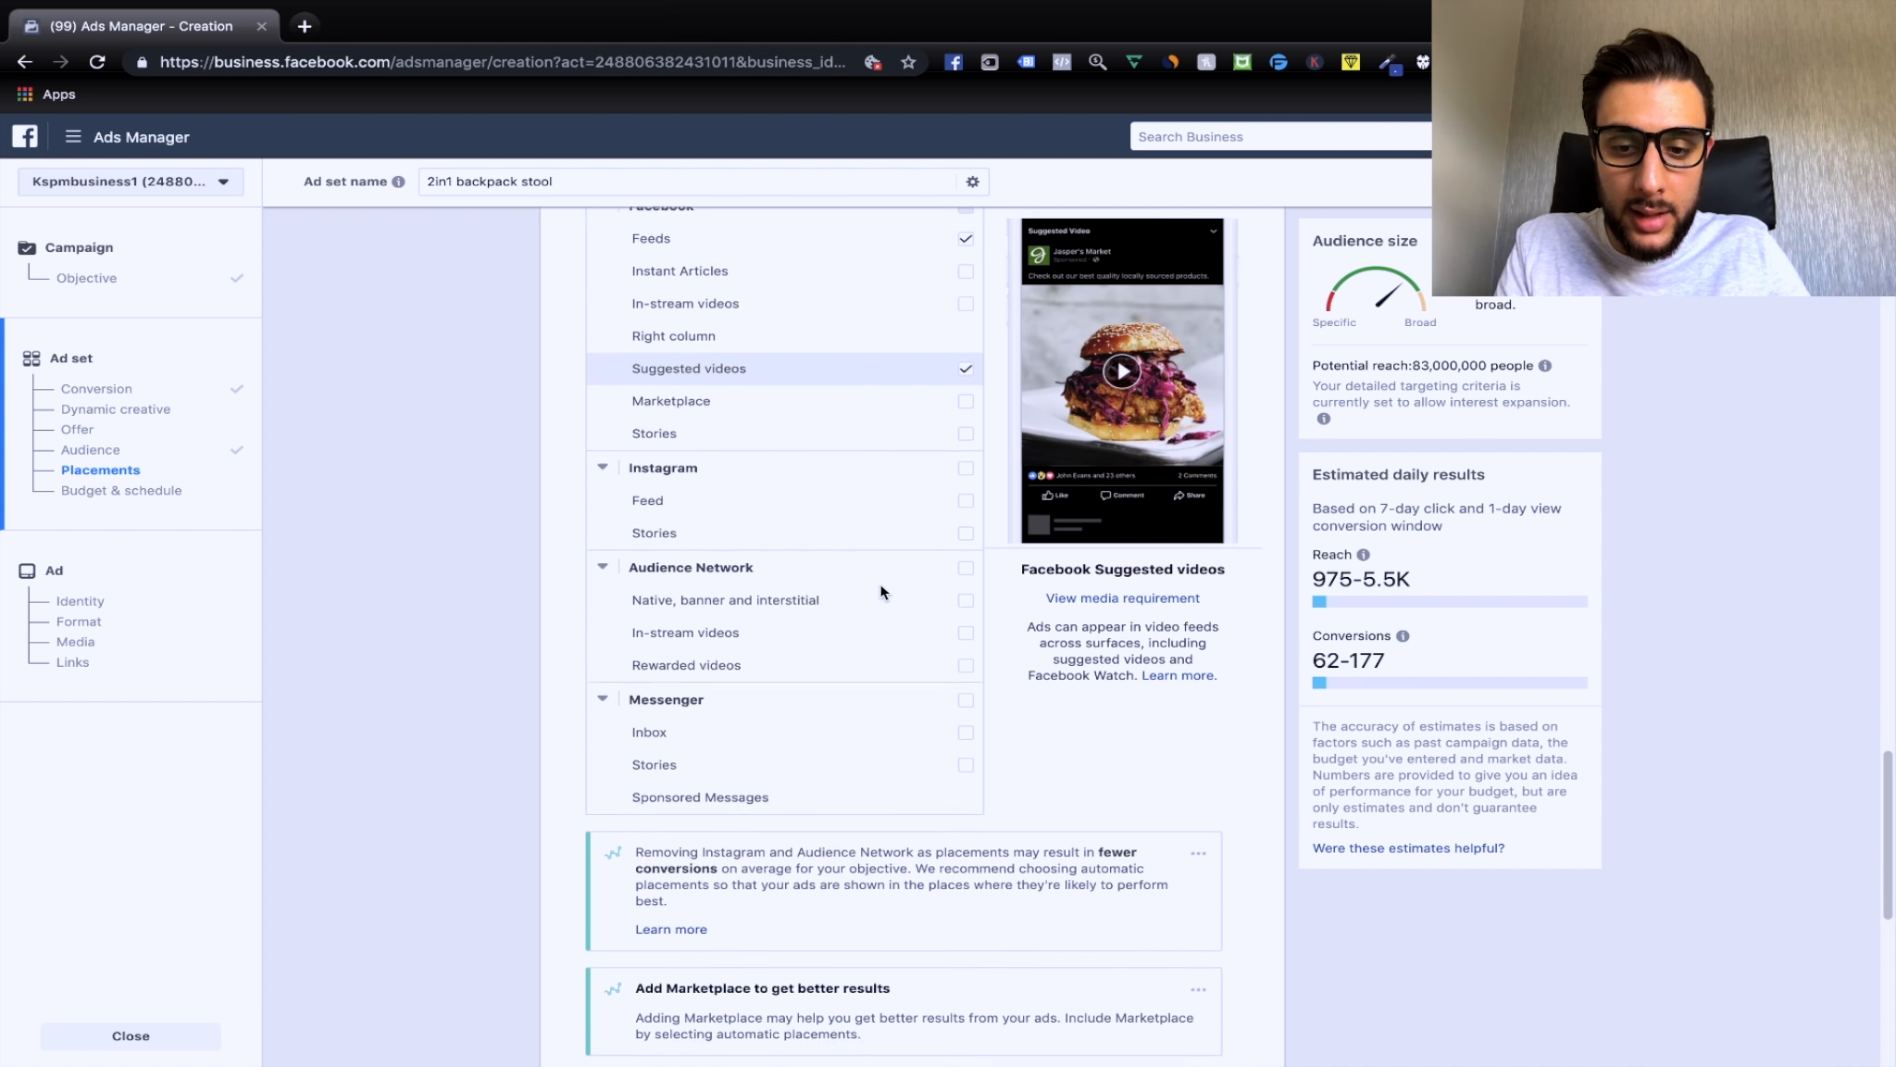
pyautogui.scroll(13, 880, 587)
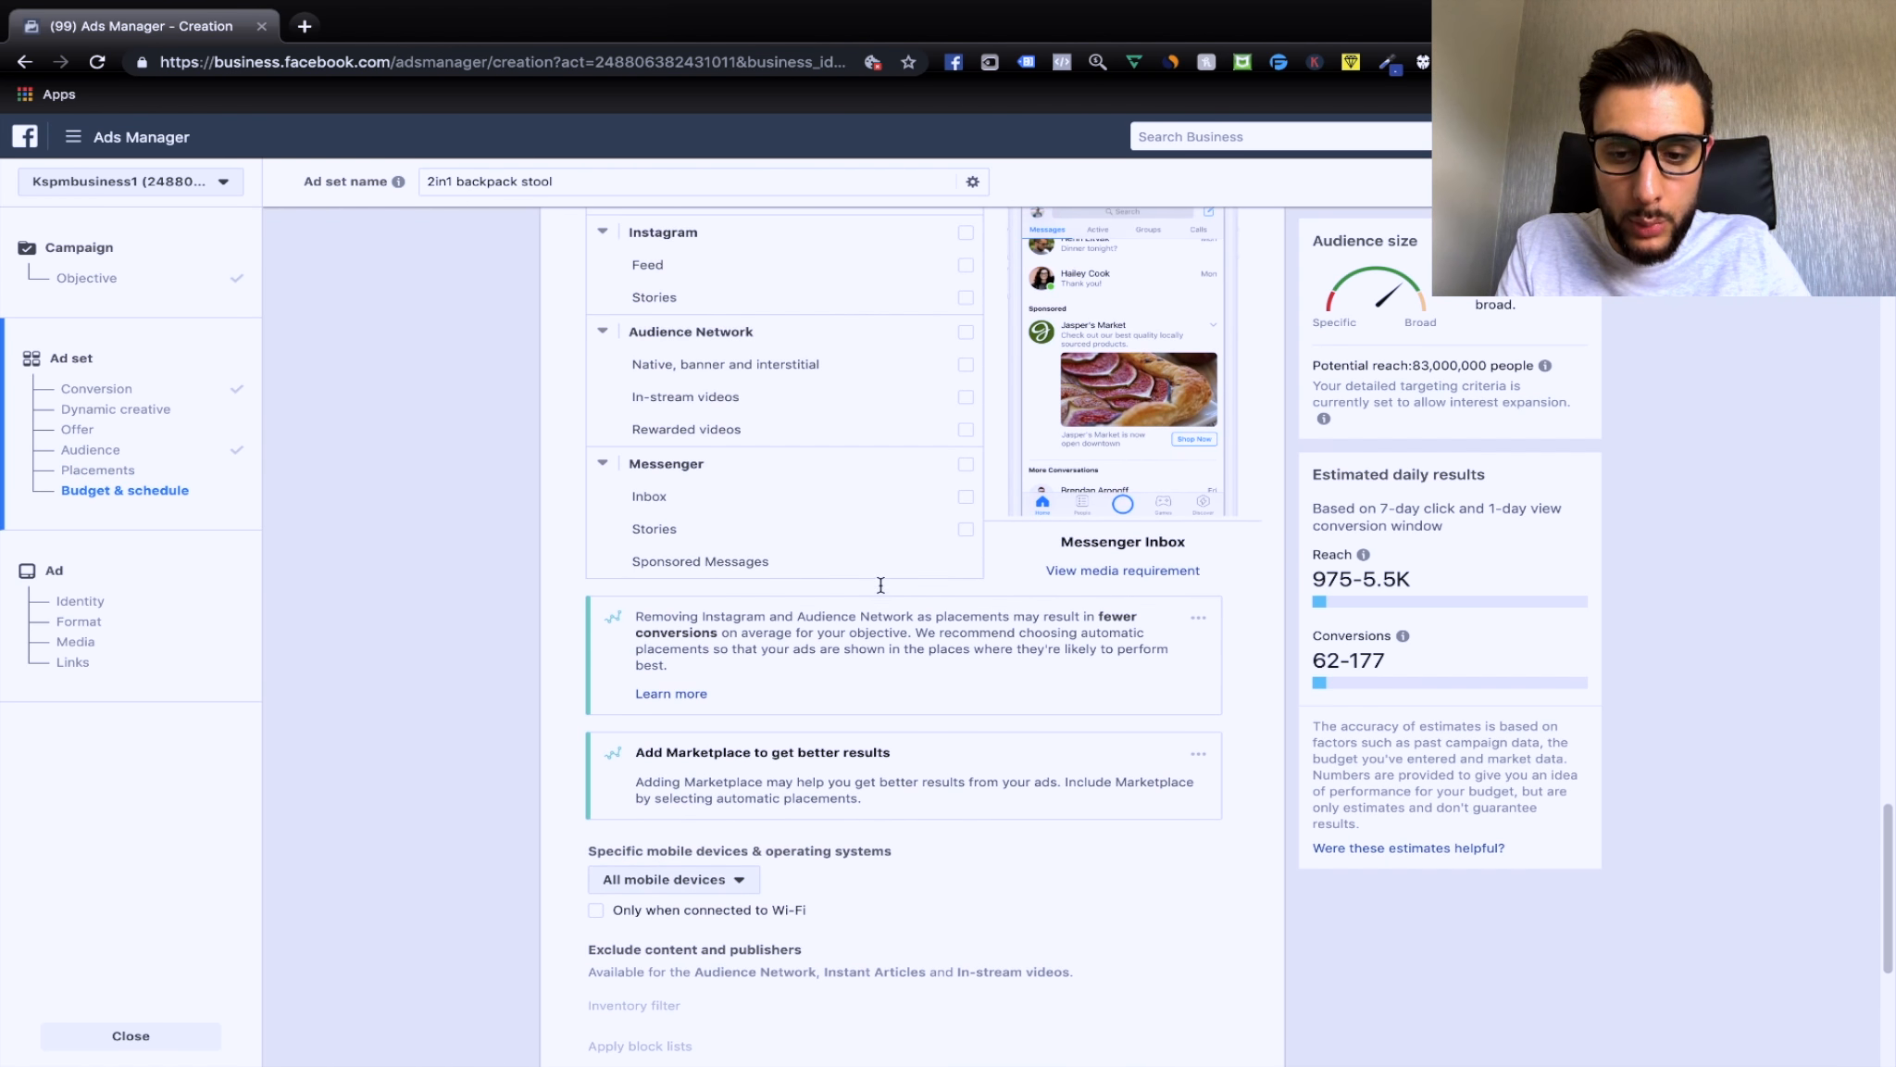
pyautogui.scroll(4, 880, 582)
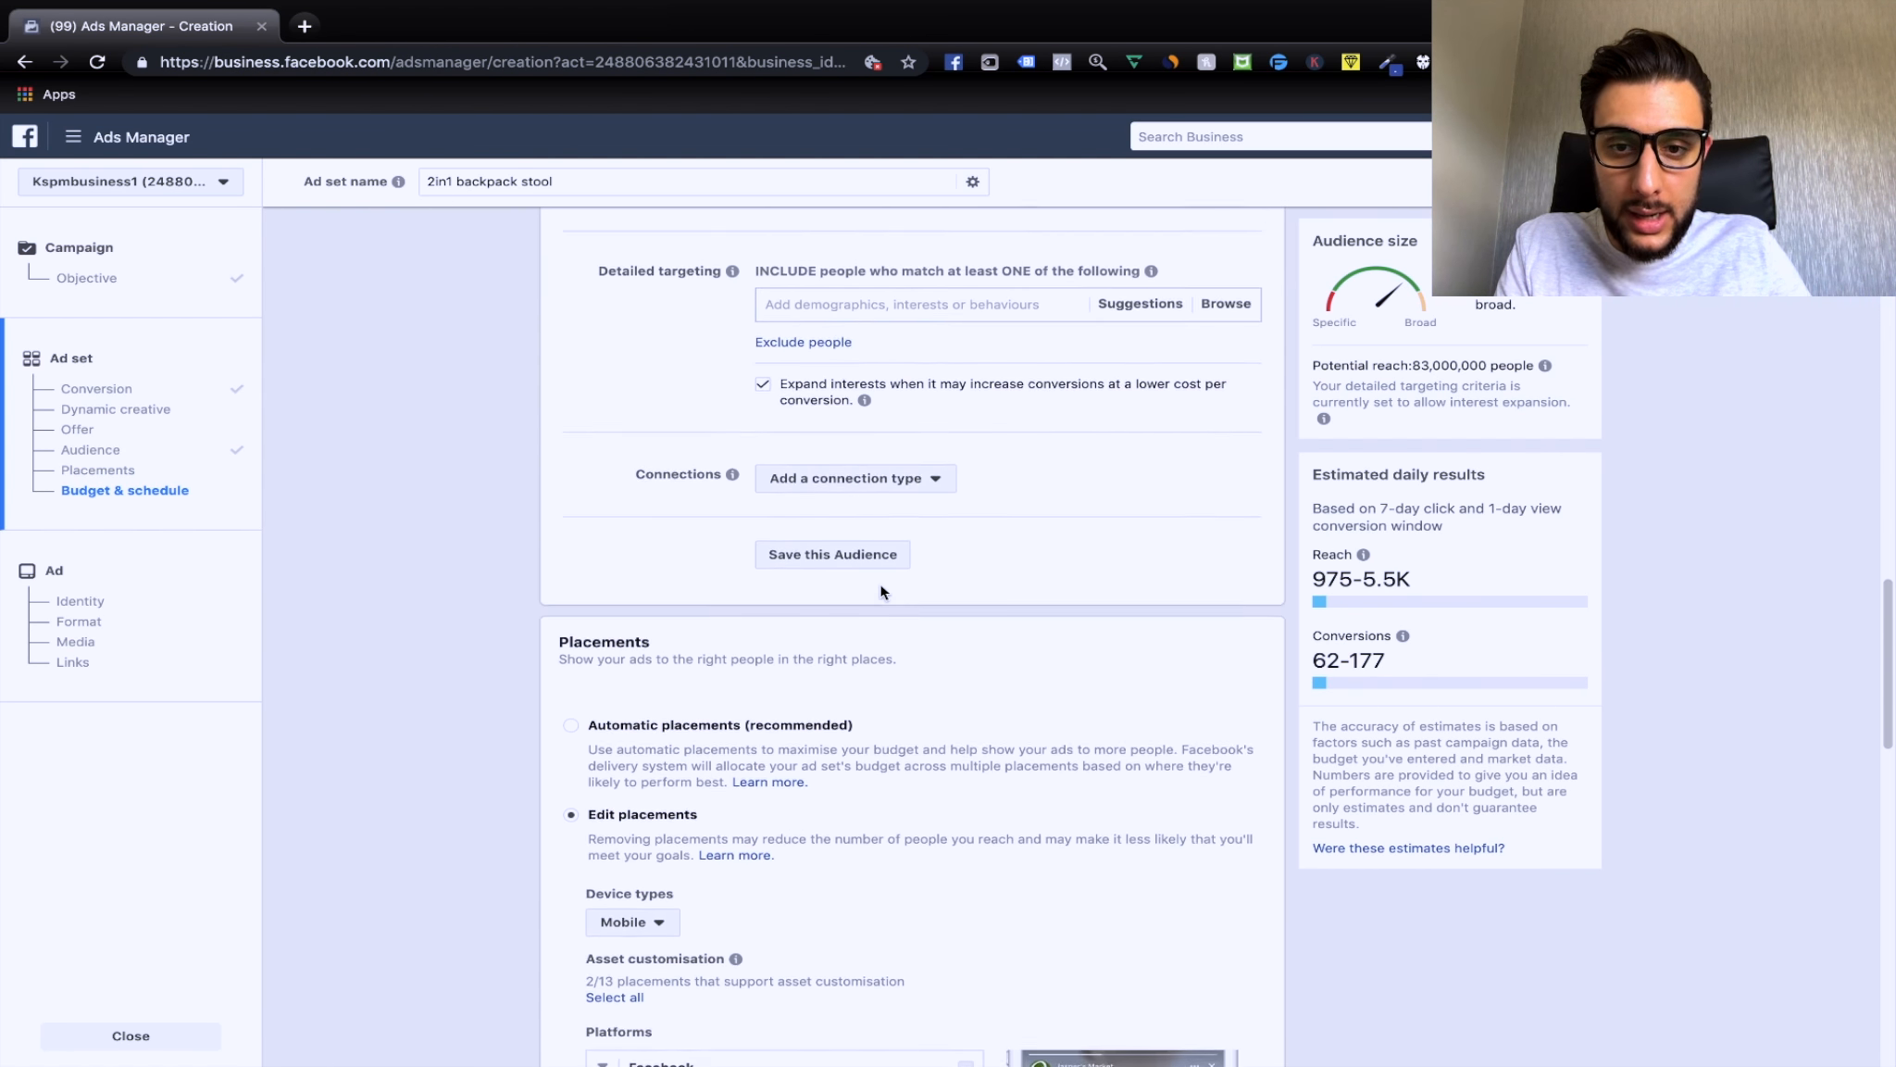
pyautogui.click(764, 544)
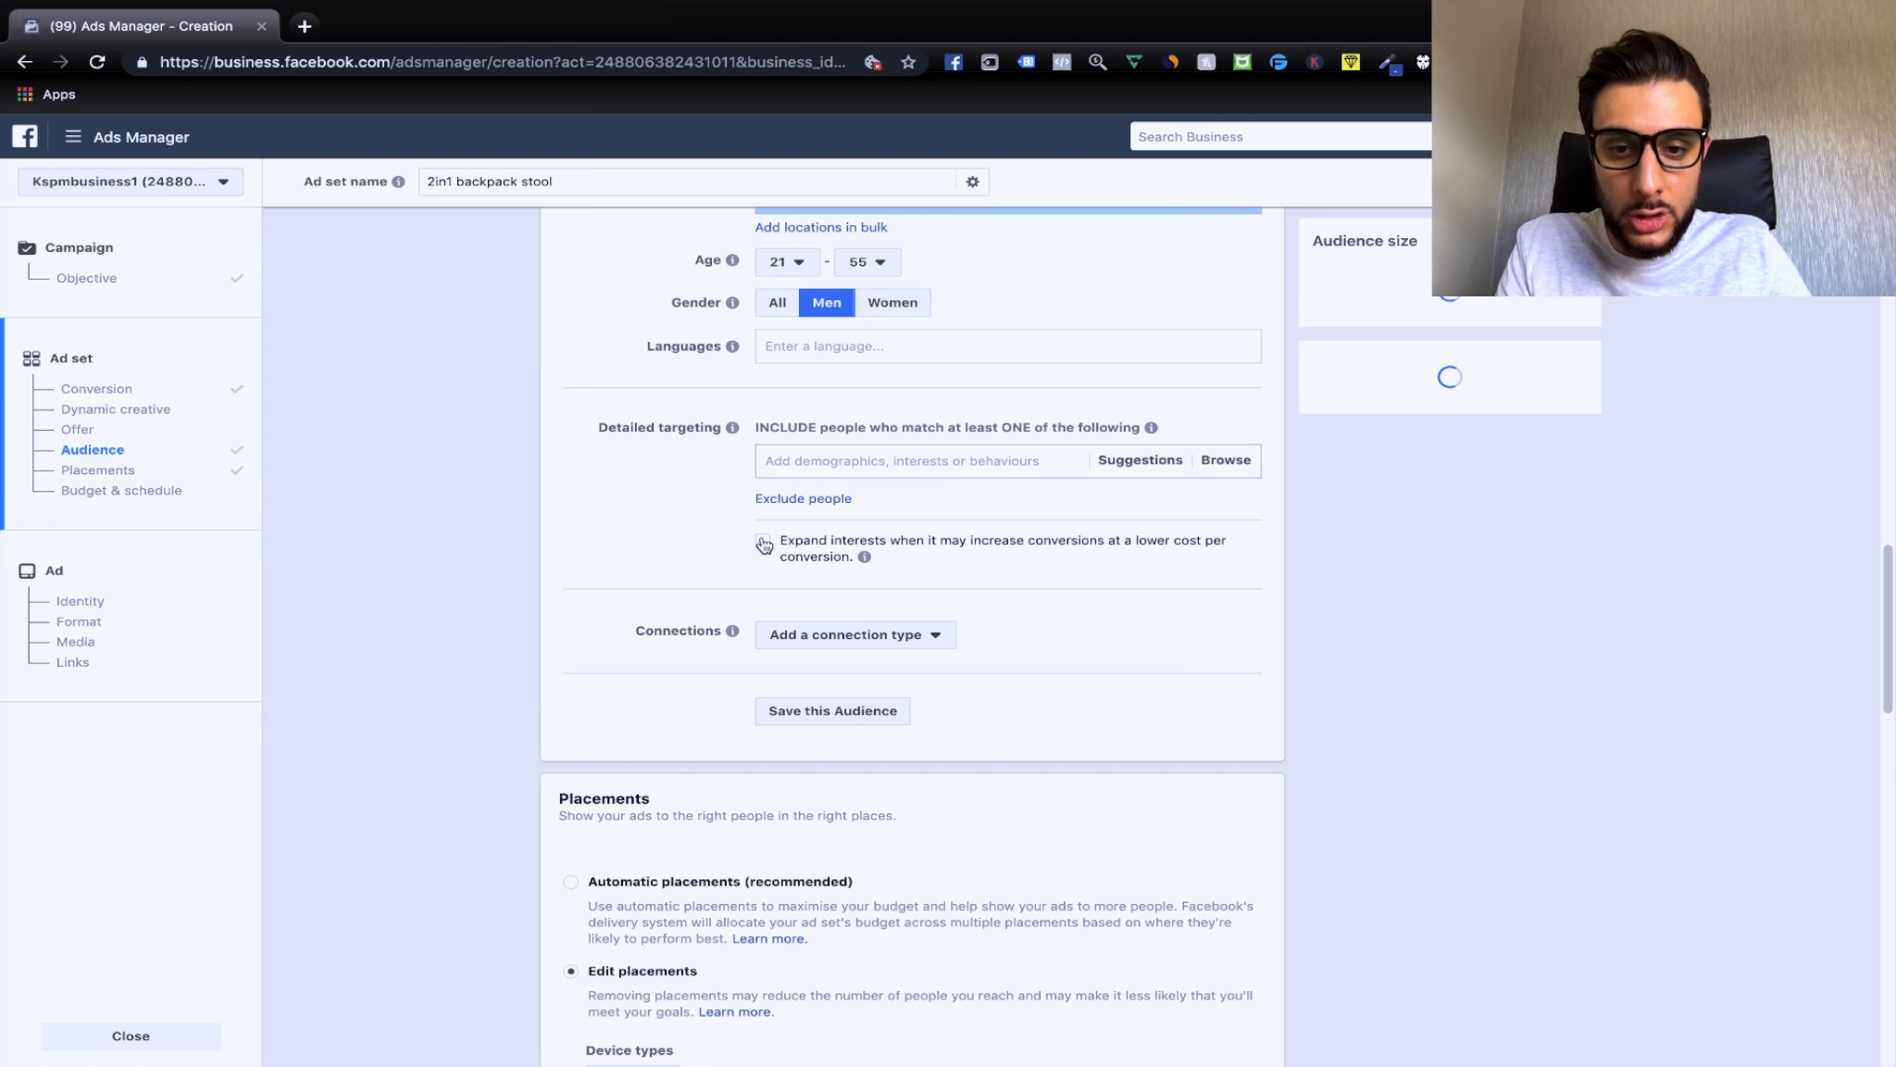
# Add the outdoor recreation interest Fishing to the audience's detailed targeting.
pyautogui.scroll(1, 881, 588)
pyautogui.scroll(1, 883, 593)
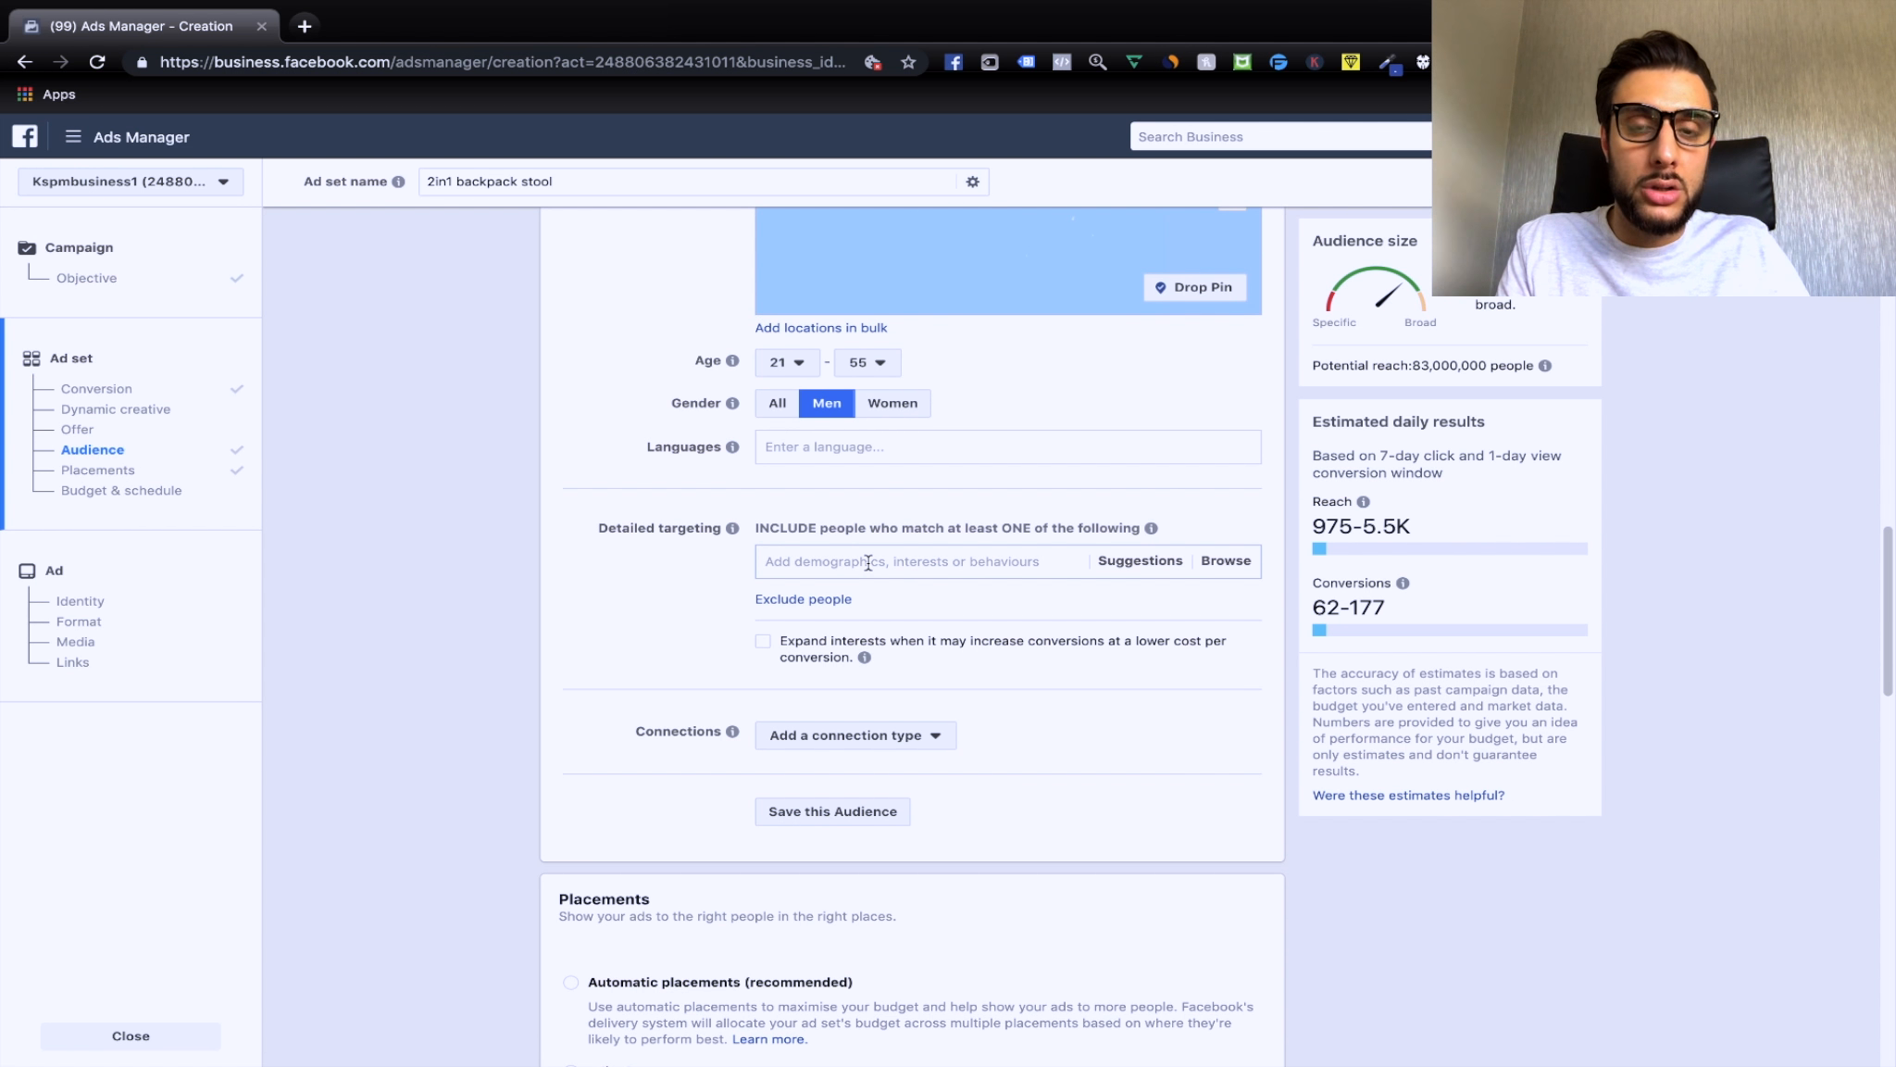
pyautogui.click(868, 562)
pyautogui.write('fishing')
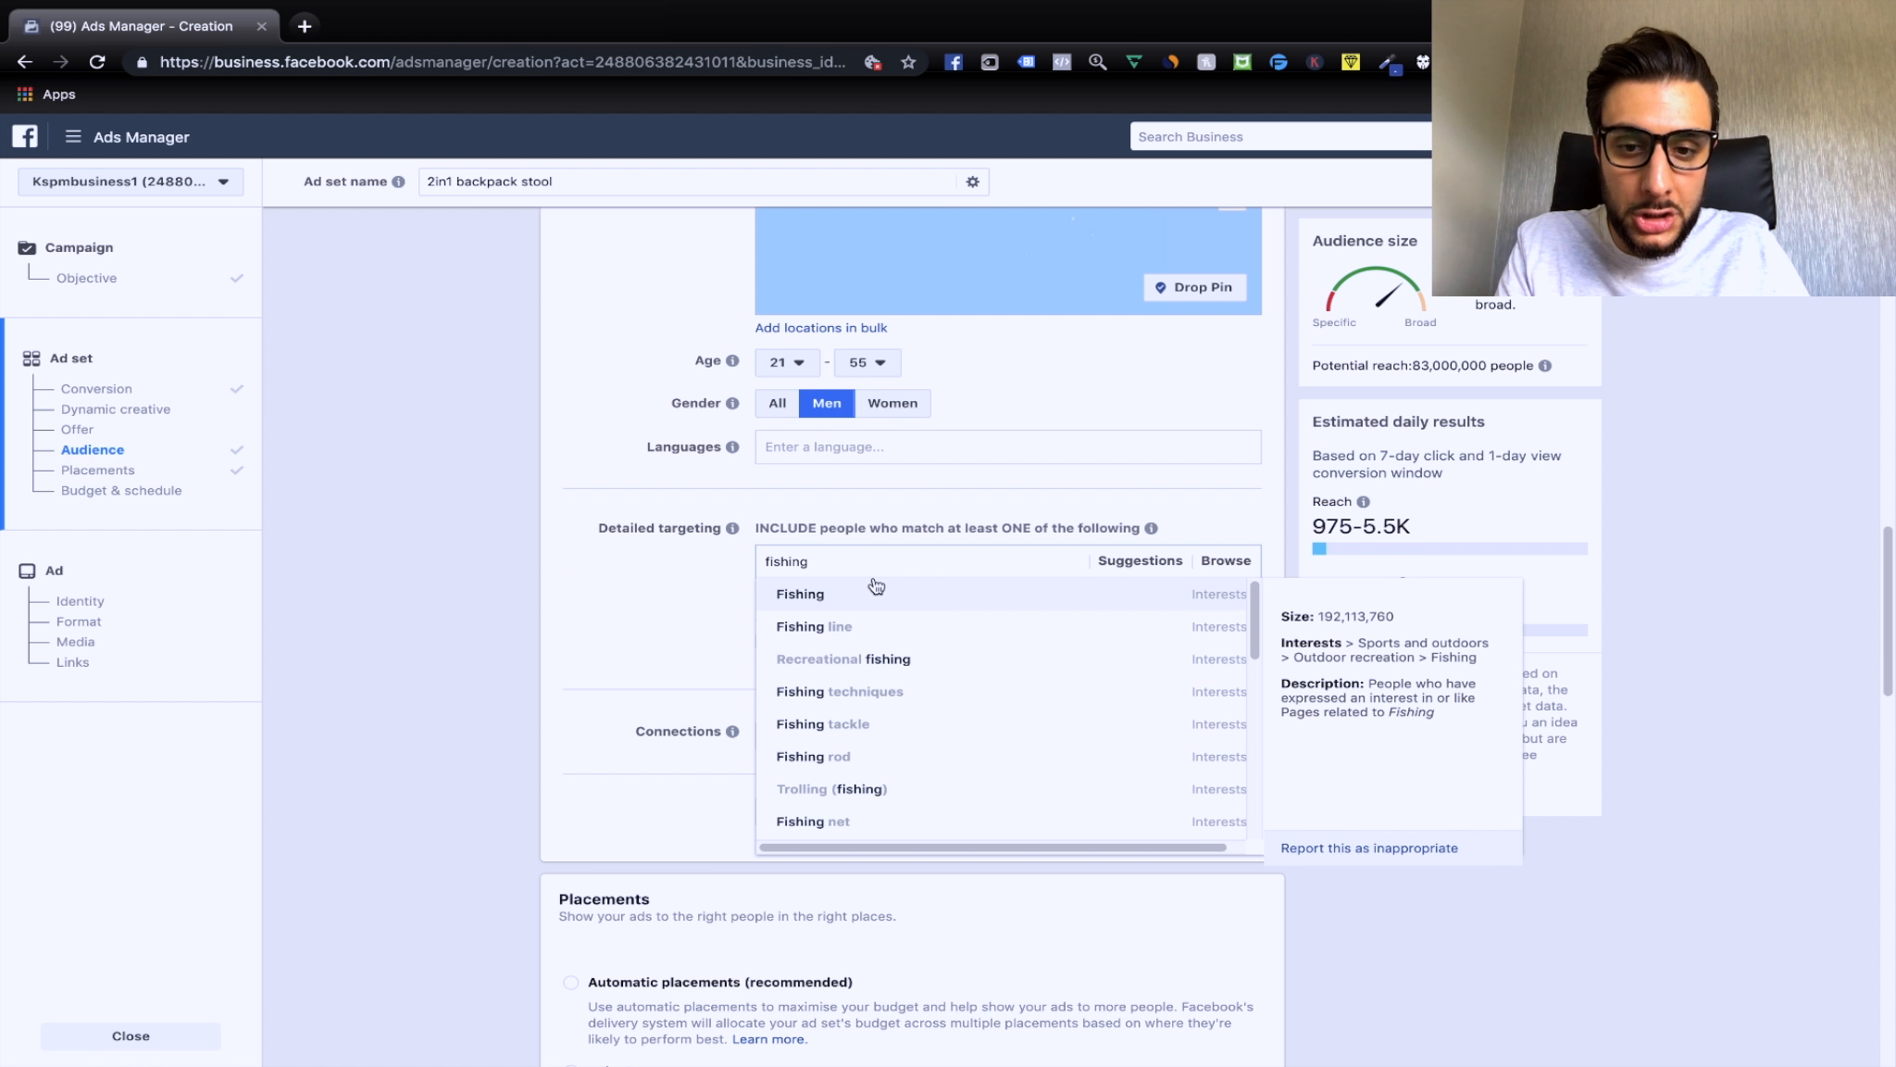
pyautogui.click(868, 593)
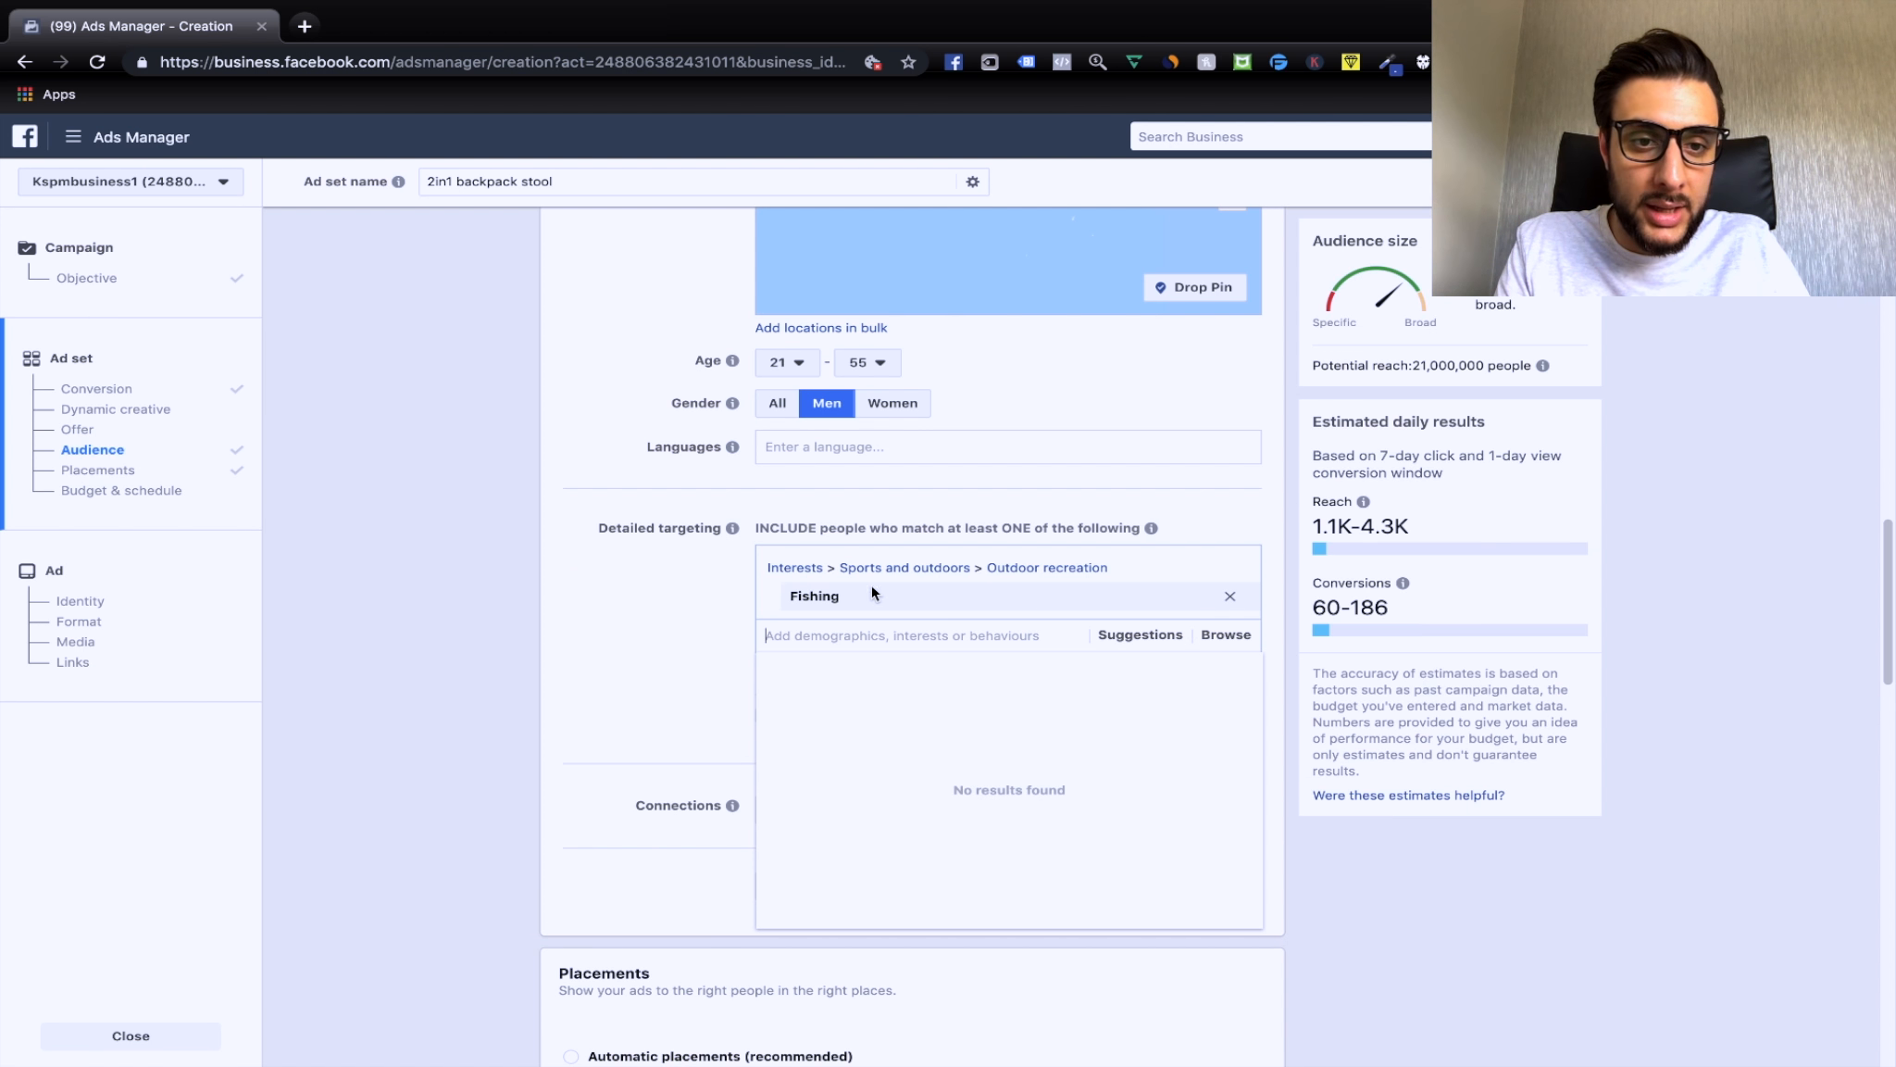
pyautogui.click(1426, 363)
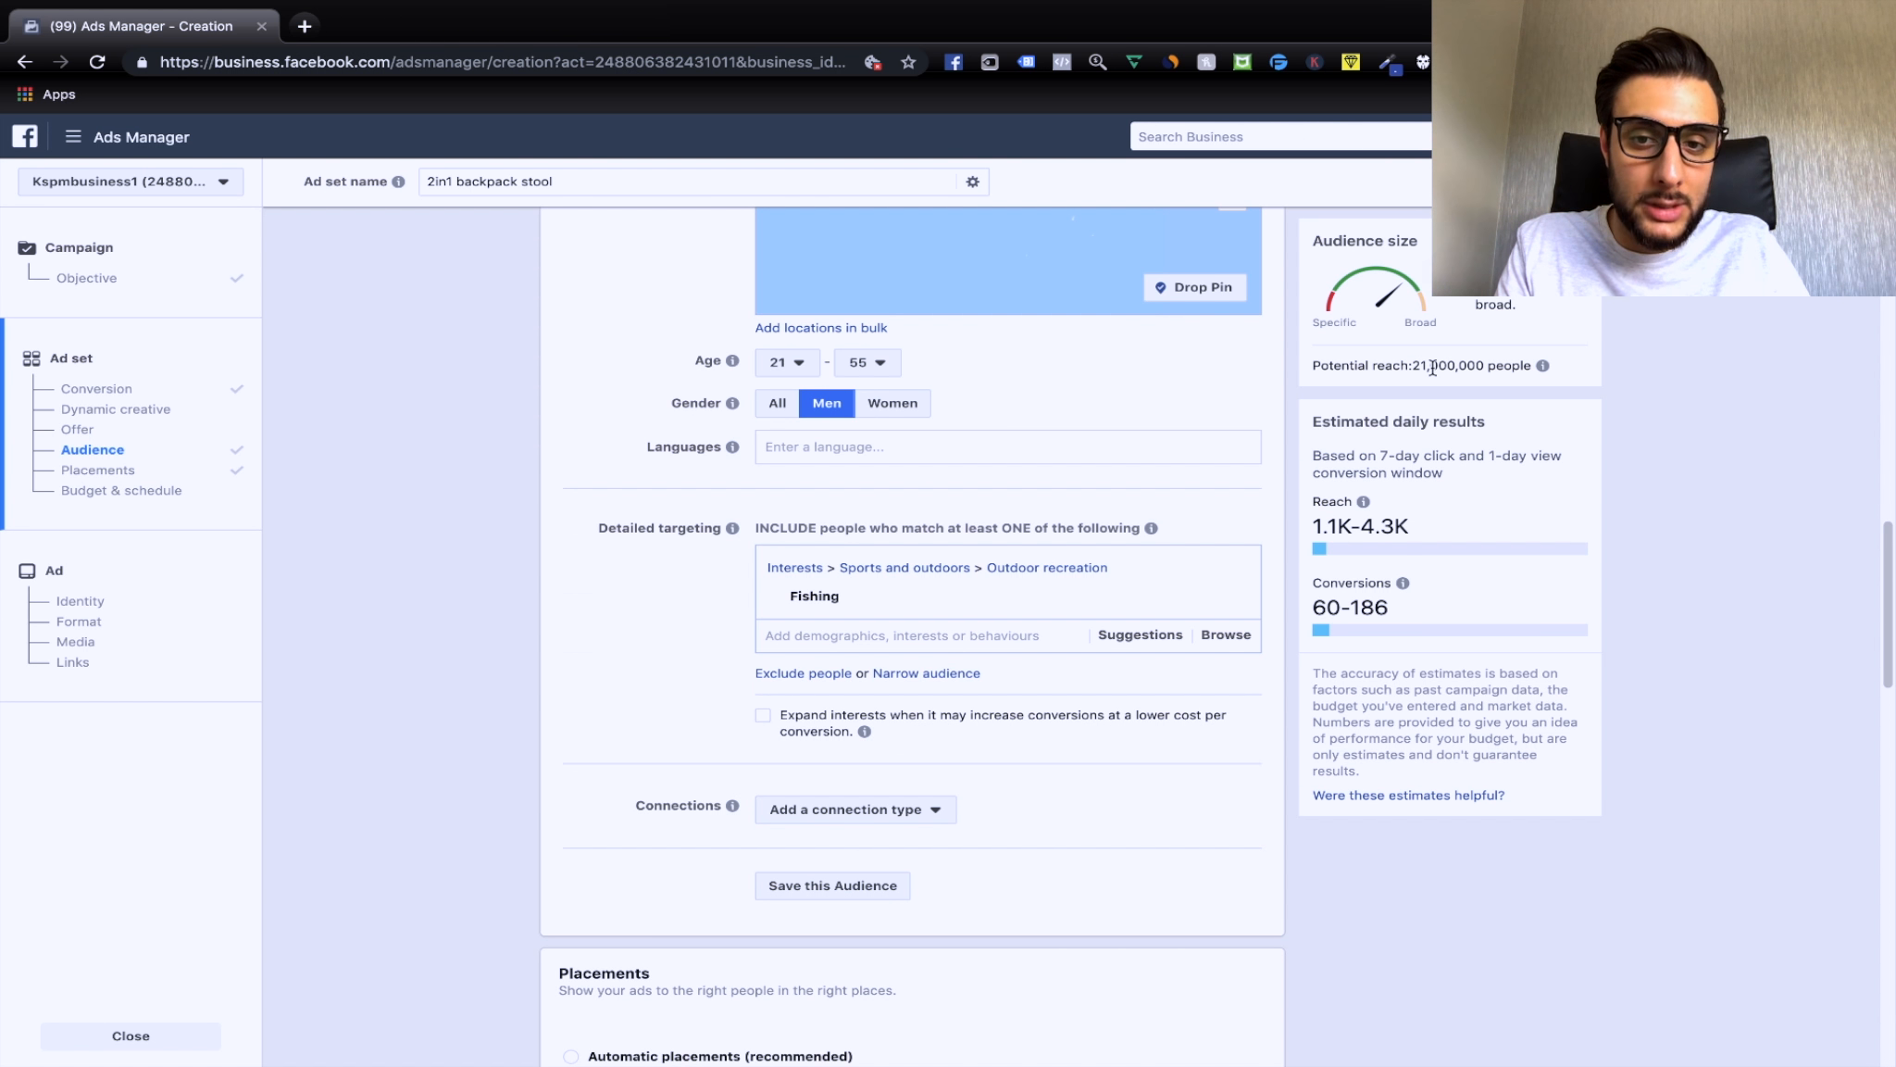
# Narrow the audience so people must also match the Engaged shoppers purchase behaviour.
pyautogui.click(921, 673)
pyautogui.click(881, 701)
pyautogui.write('eng')
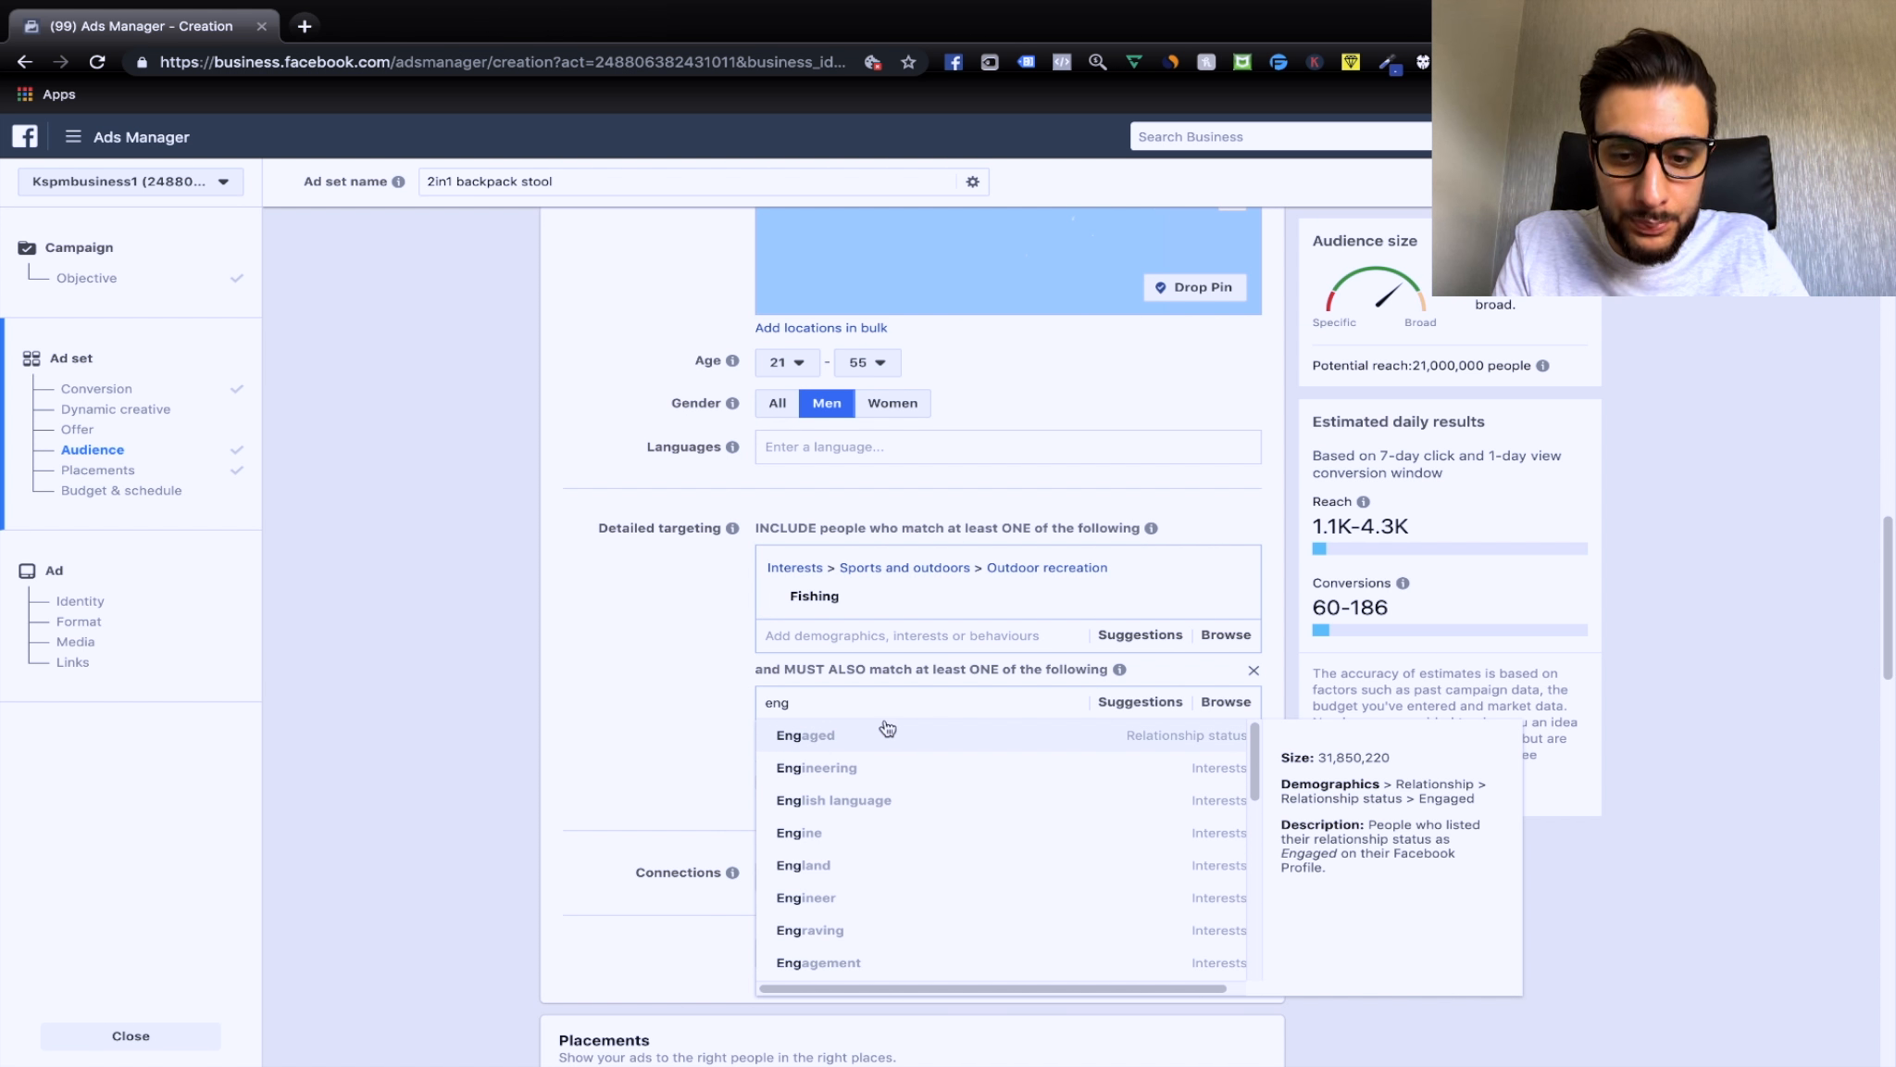
pyautogui.write('a')
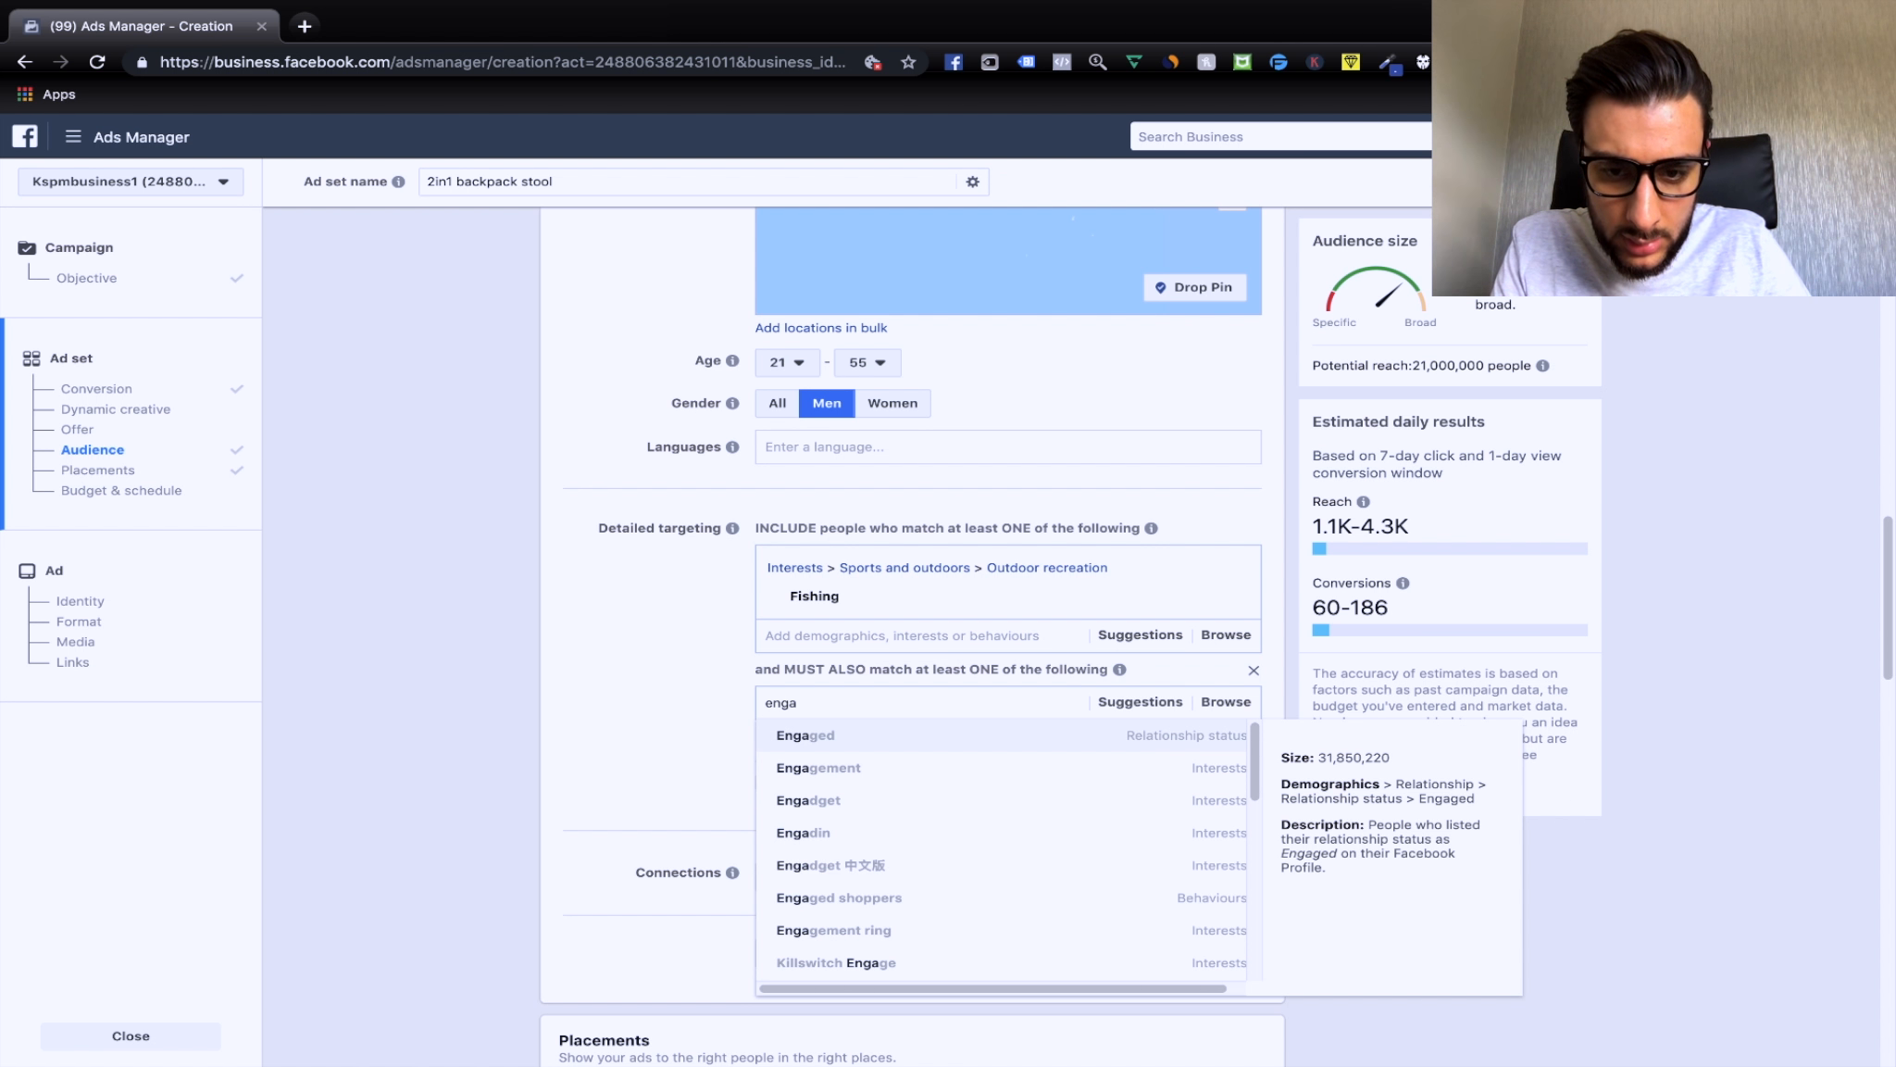
pyautogui.write('ged')
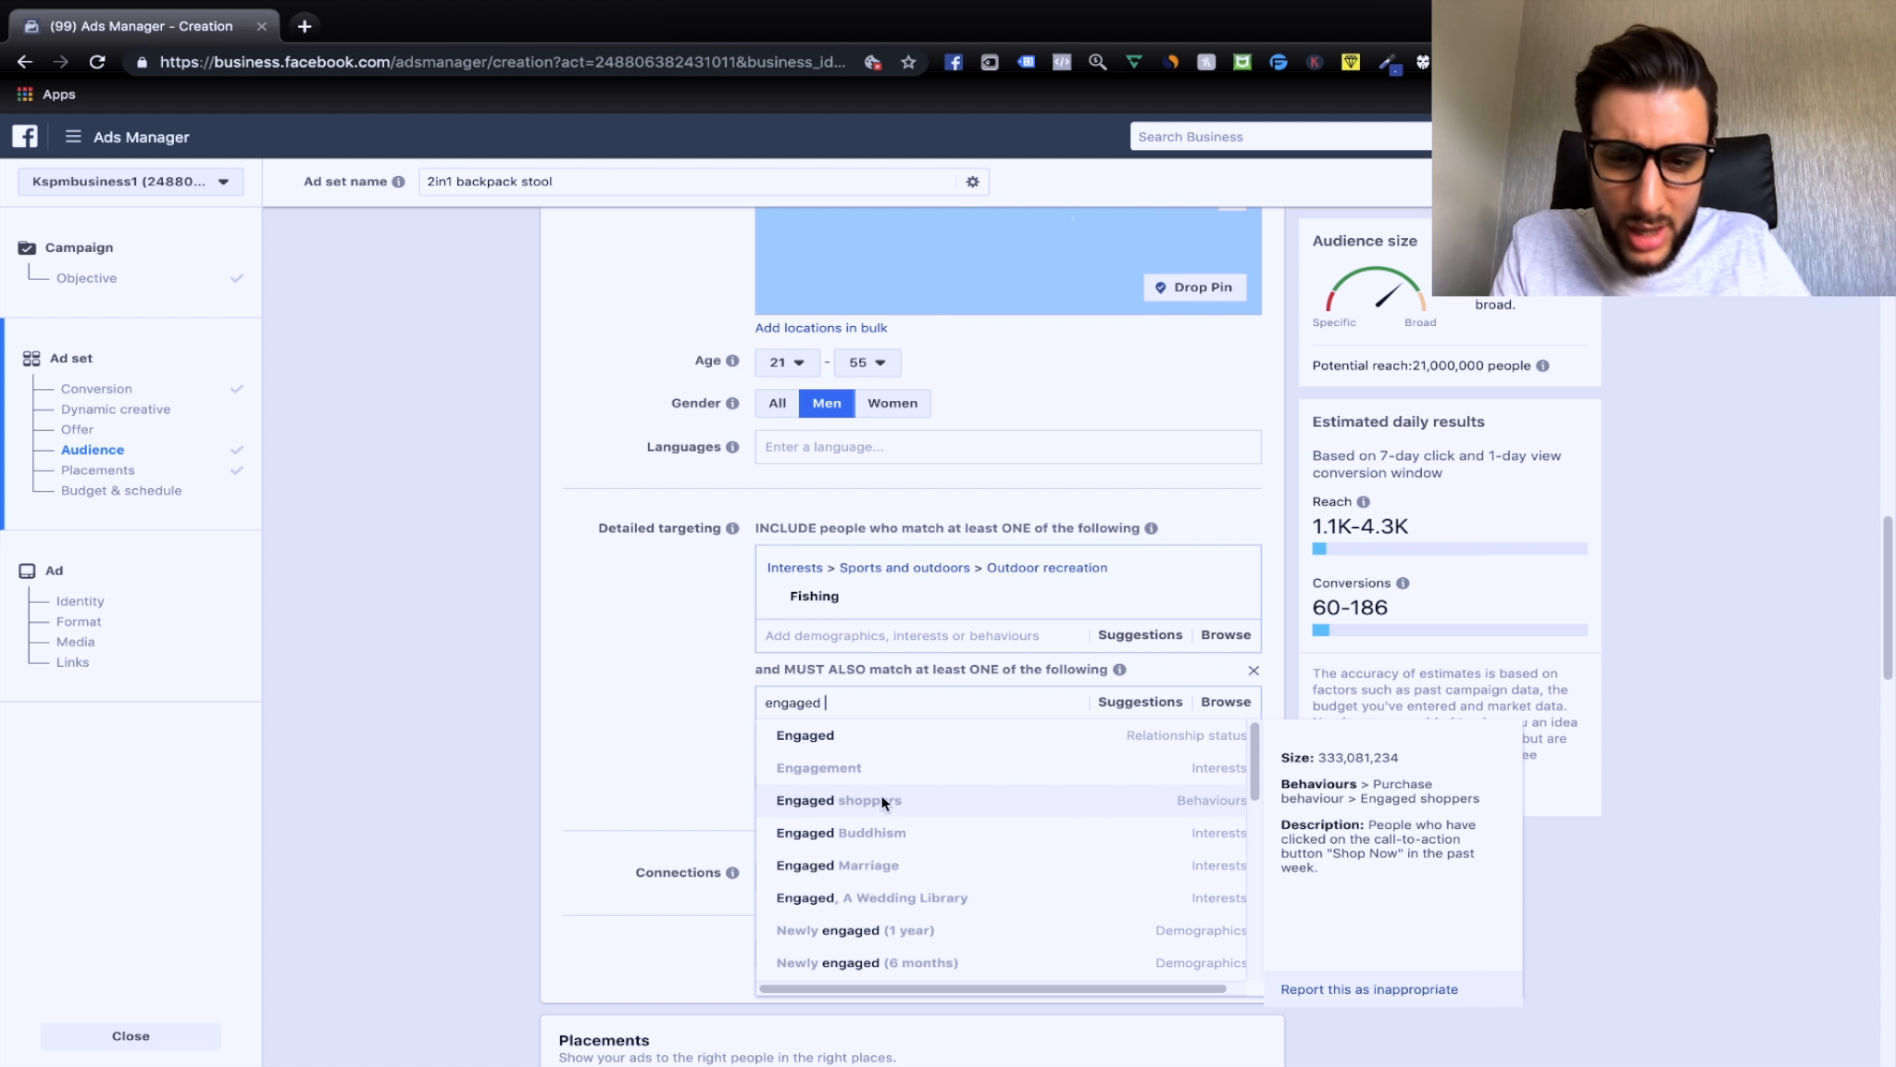
pyautogui.click(882, 802)
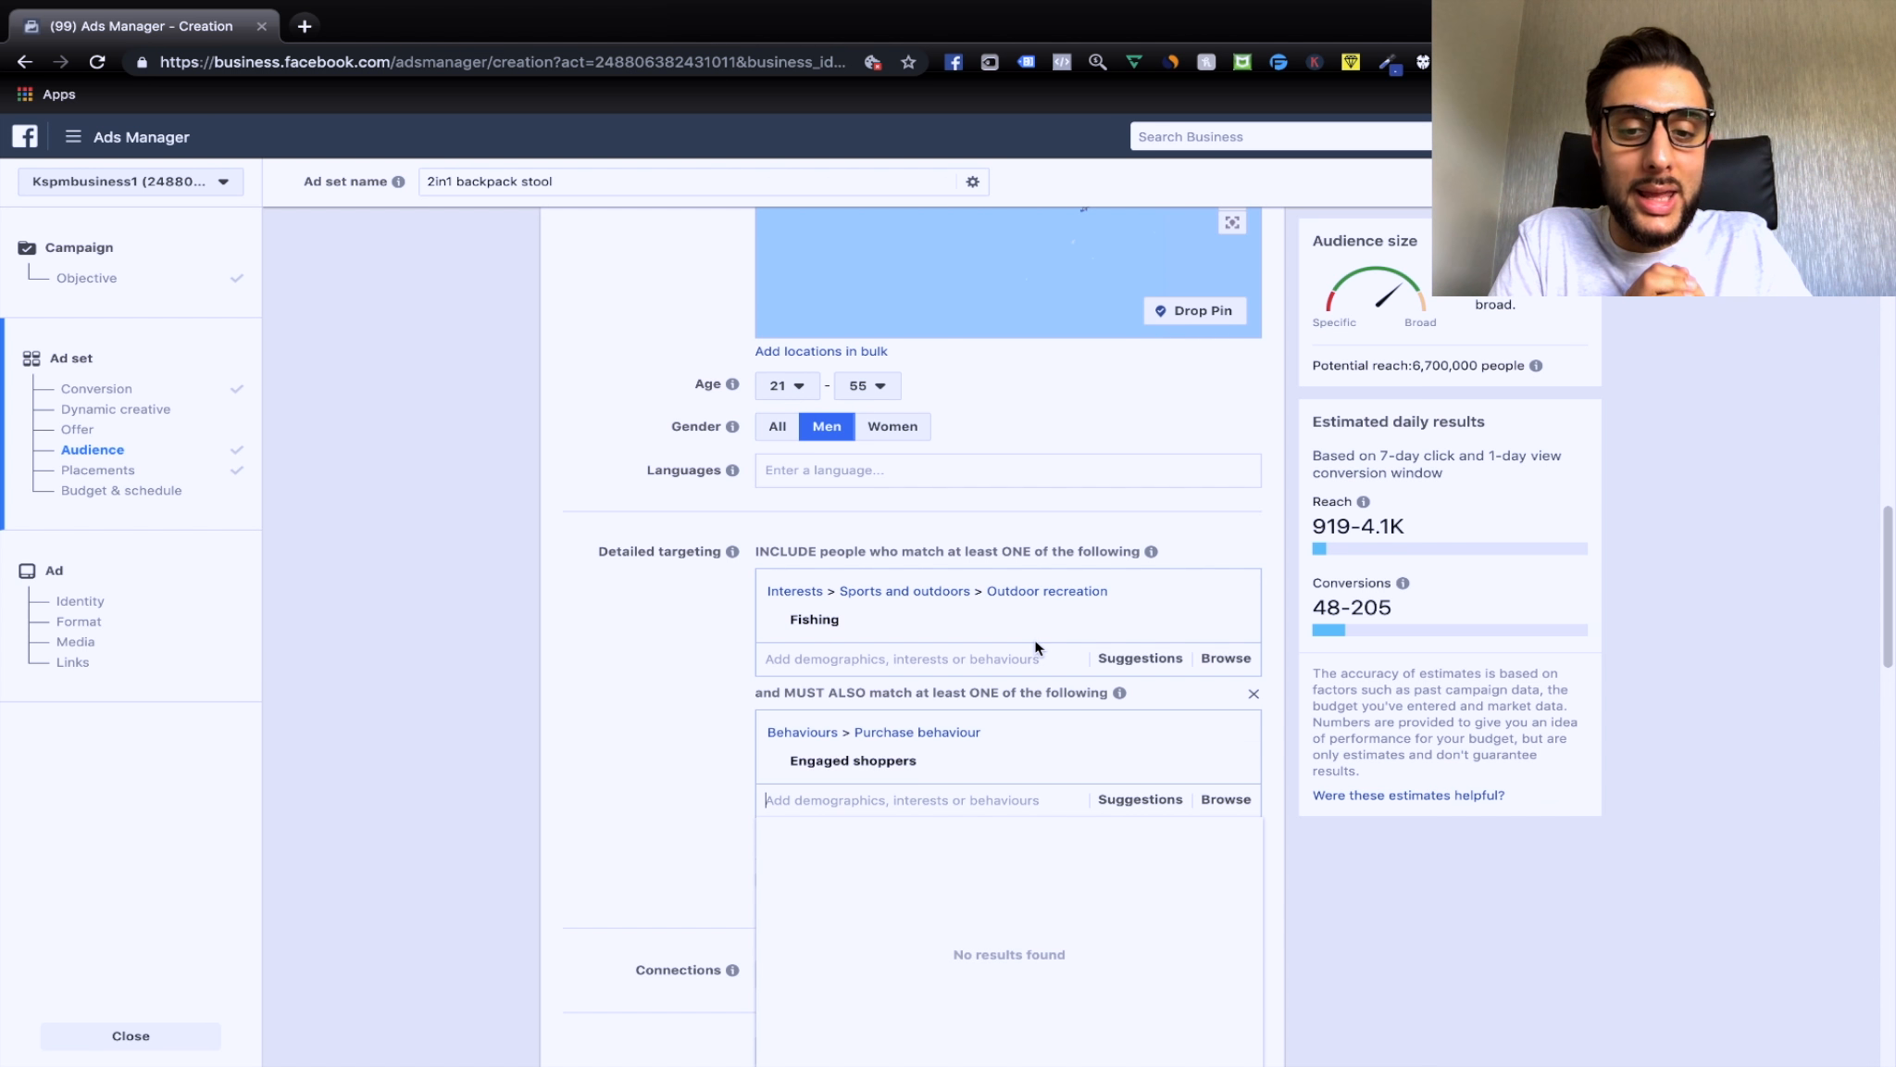
pyautogui.click(571, 745)
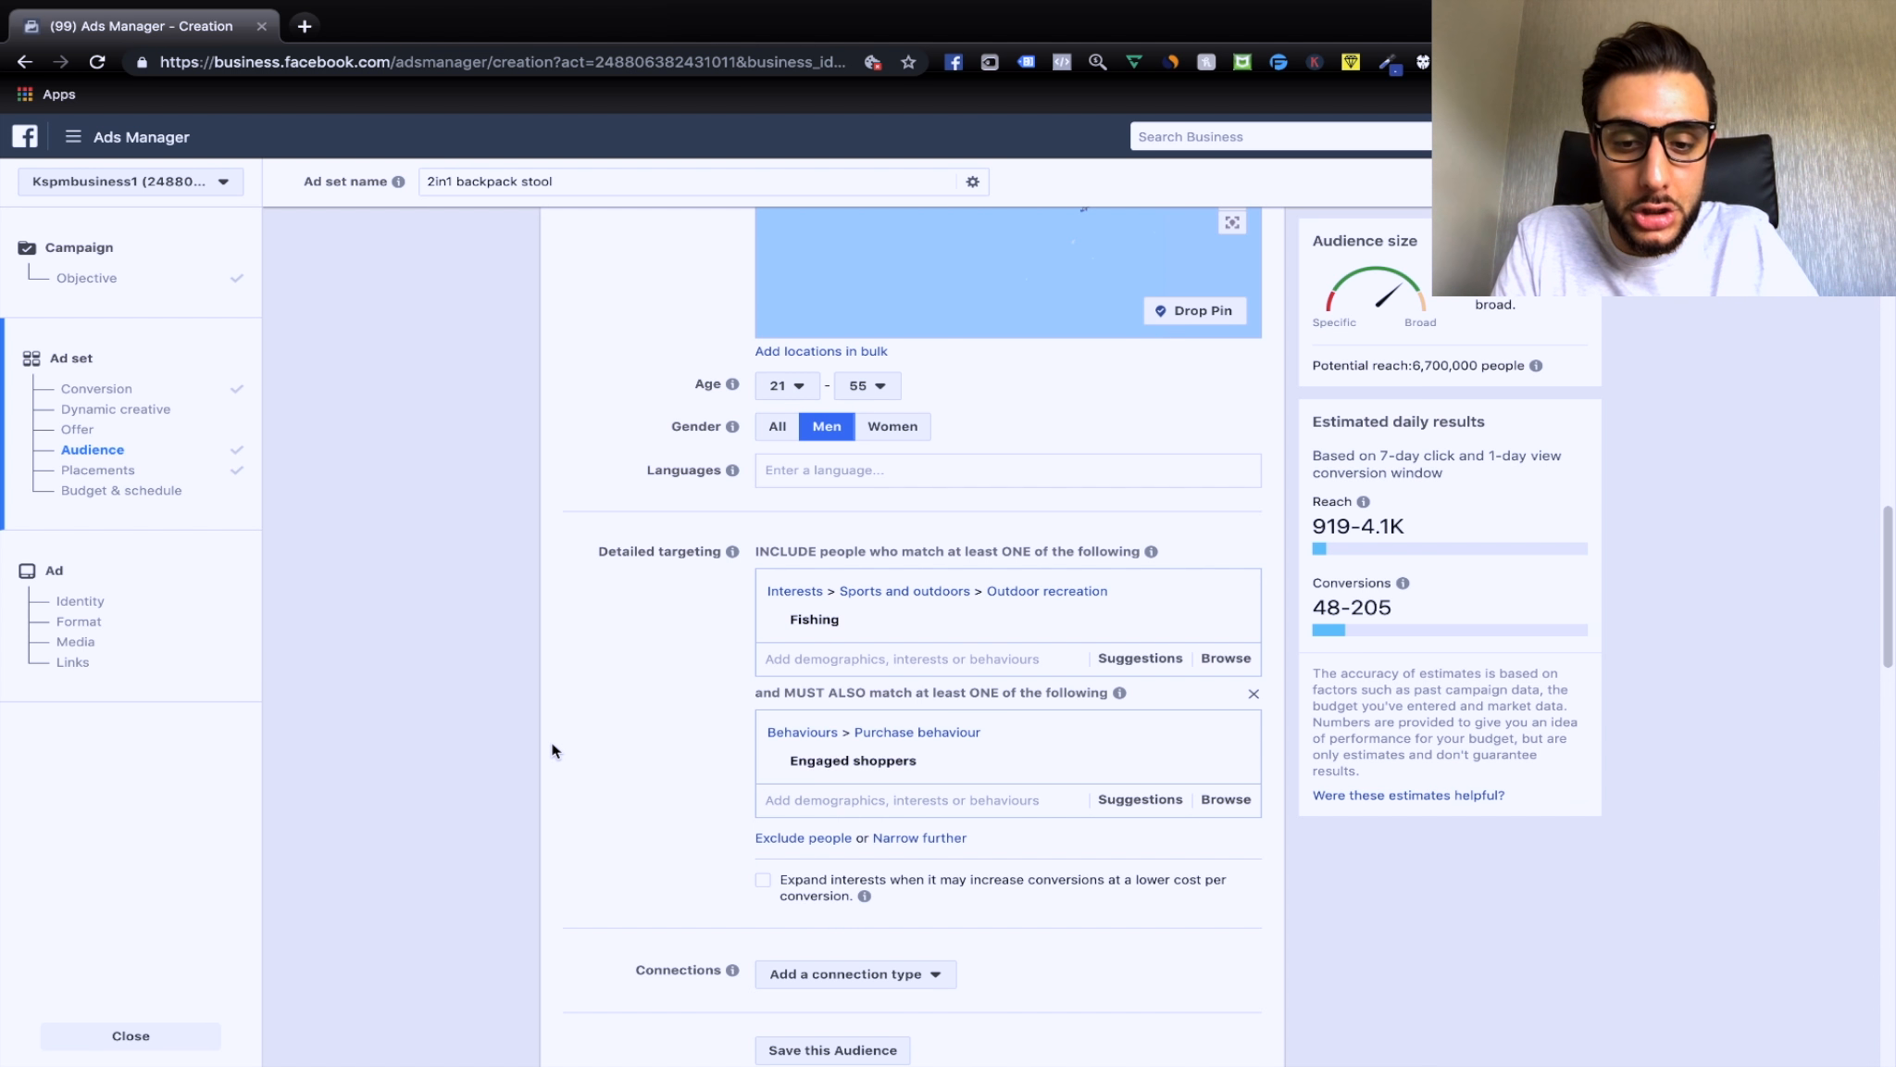
pyautogui.moveTo(848, 776)
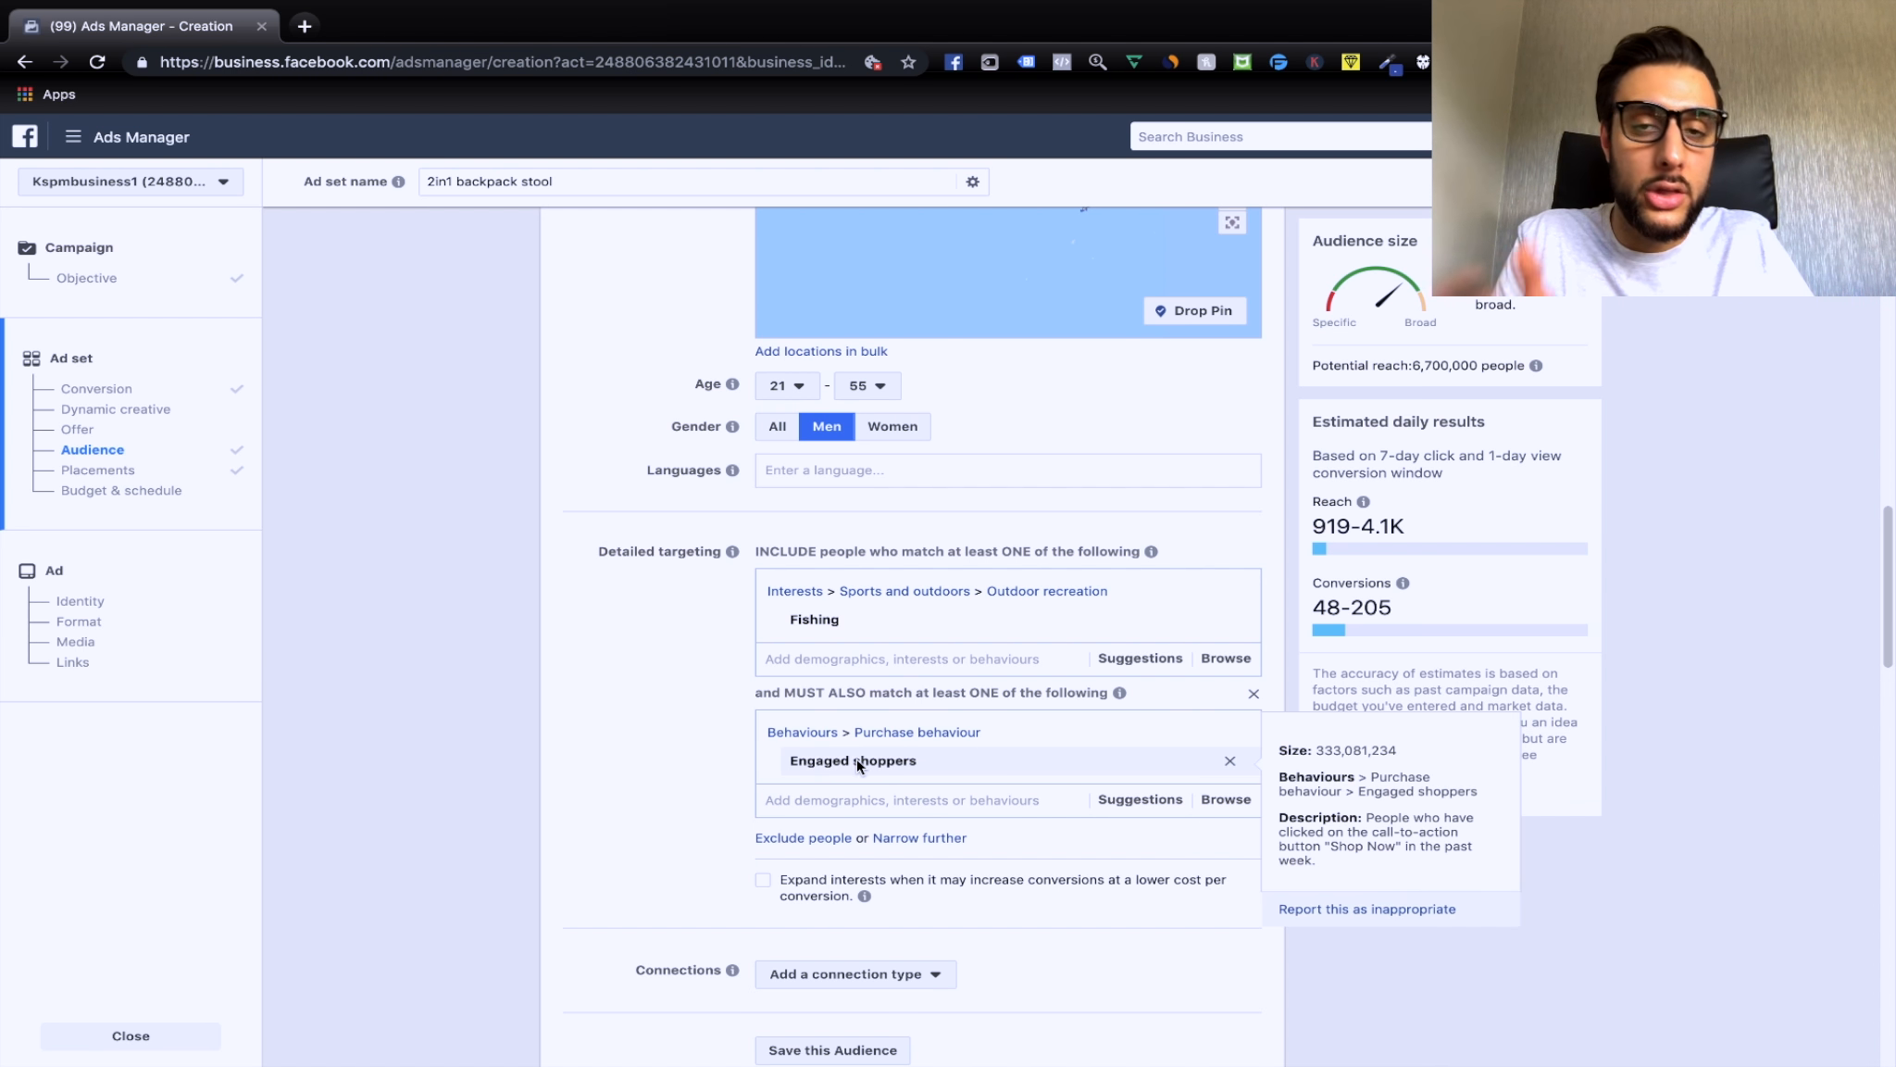
# Set the ad set's daily budget to £3.
pyautogui.scroll(-1, 672, 714)
pyautogui.scroll(-1, 672, 722)
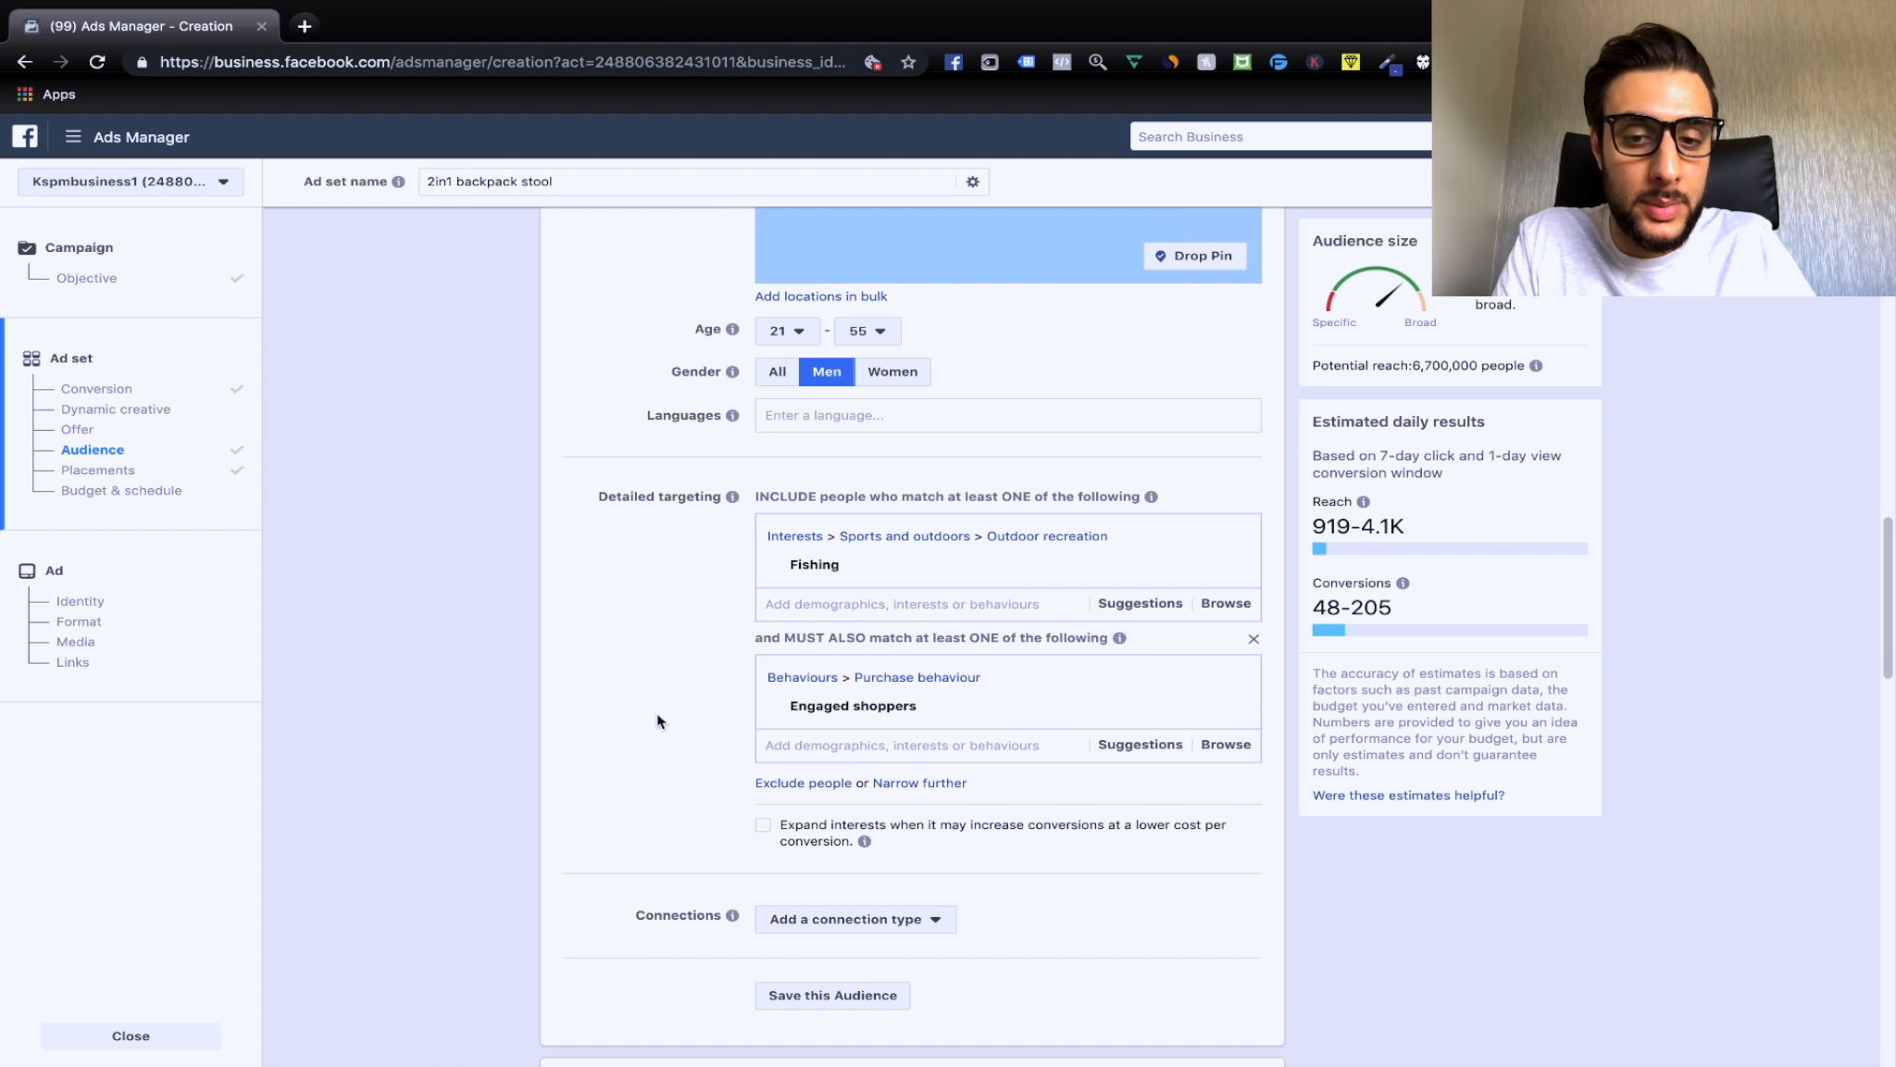
pyautogui.scroll(-2, 657, 713)
pyautogui.scroll(12, 685, 704)
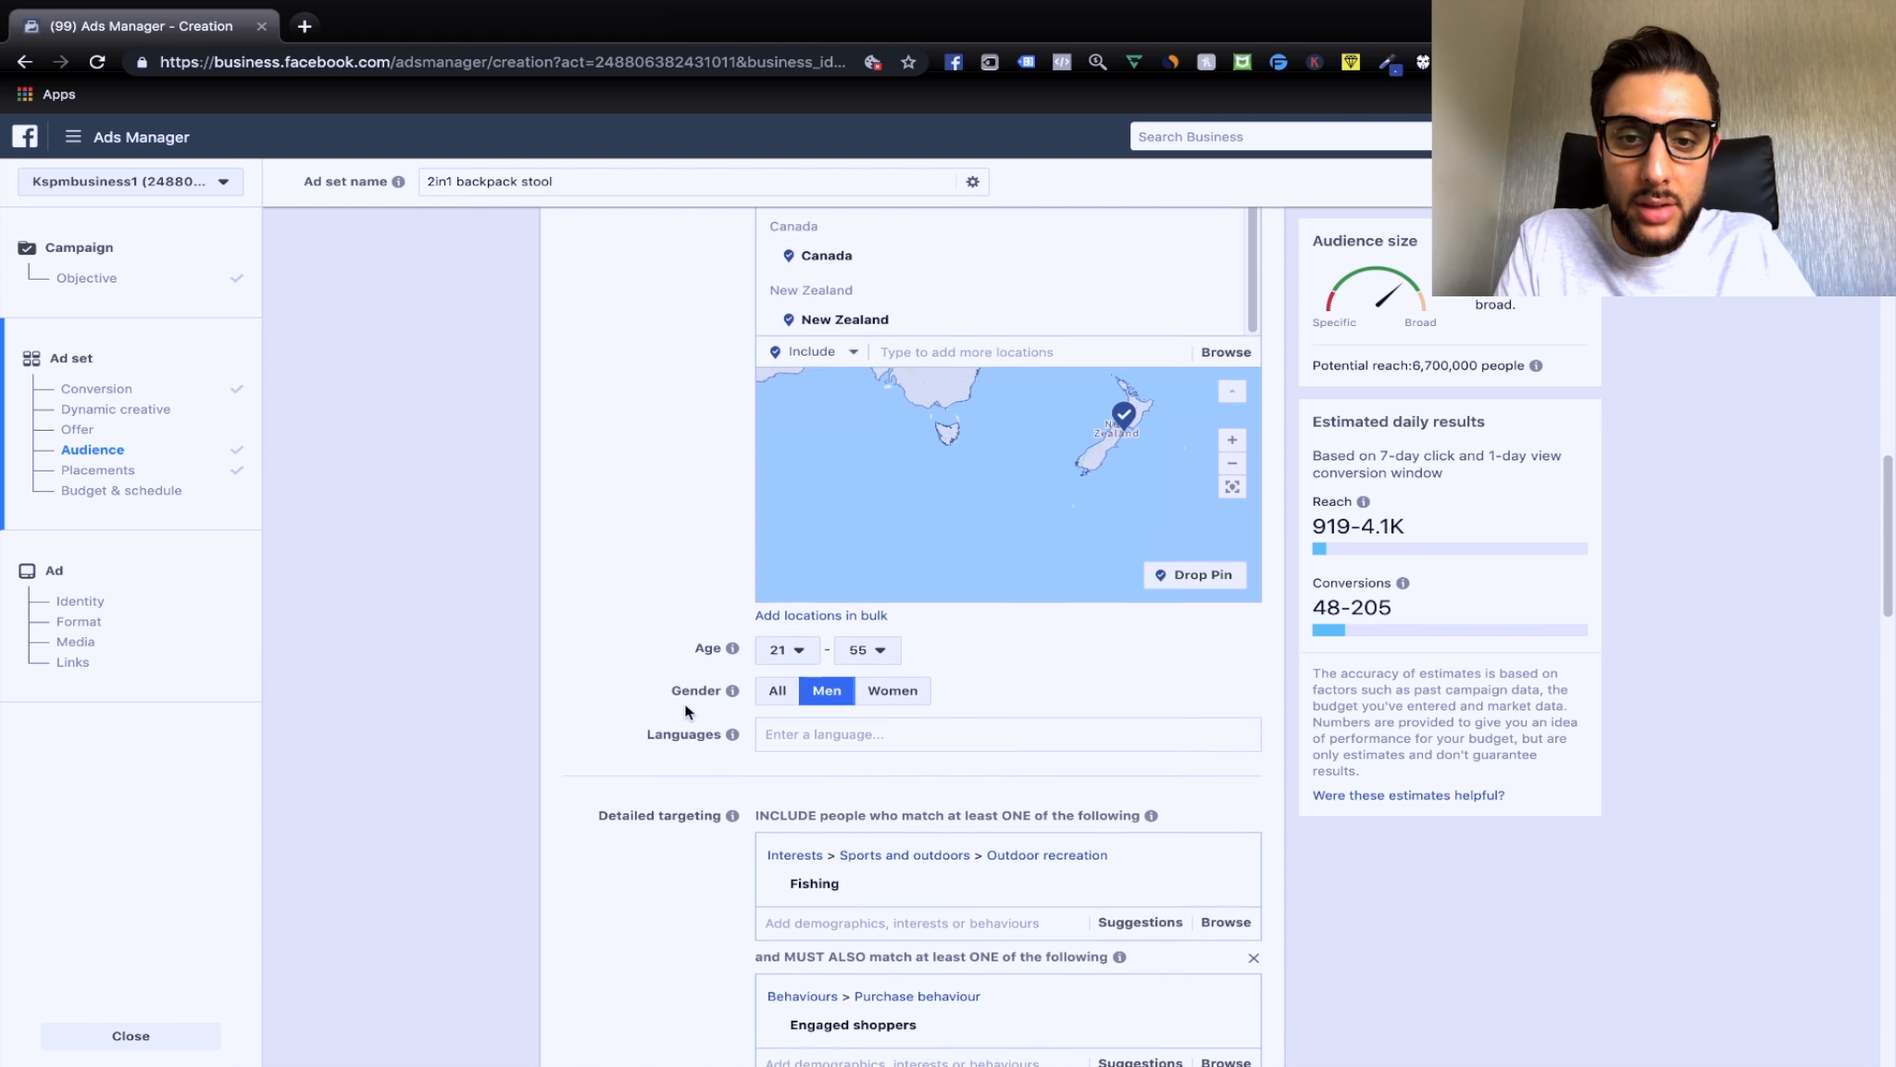
pyautogui.scroll(5, 684, 702)
pyautogui.scroll(-15, 684, 702)
pyautogui.scroll(-10, 684, 702)
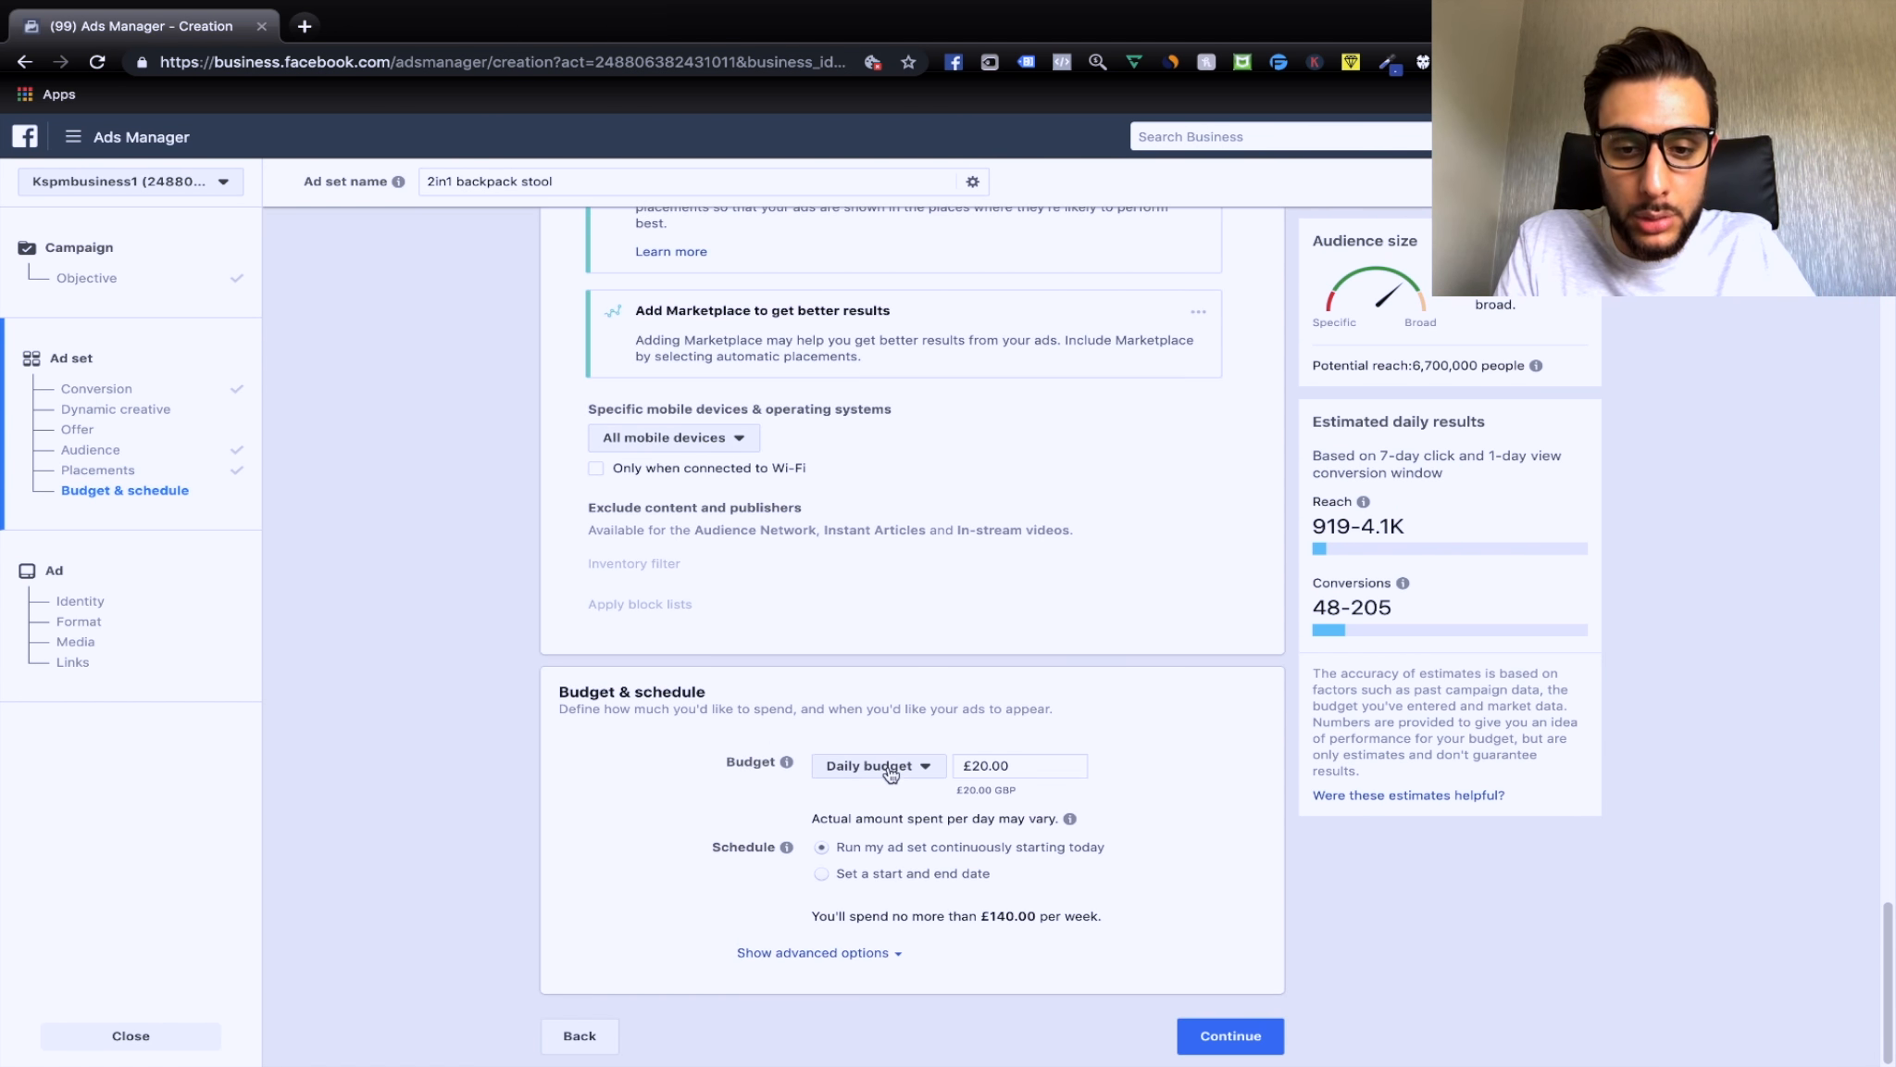
pyautogui.click(1007, 765)
pyautogui.press('BackSpace')
pyautogui.press('BackSpace')
pyautogui.press('BackSpace')
pyautogui.press('BackSpace')
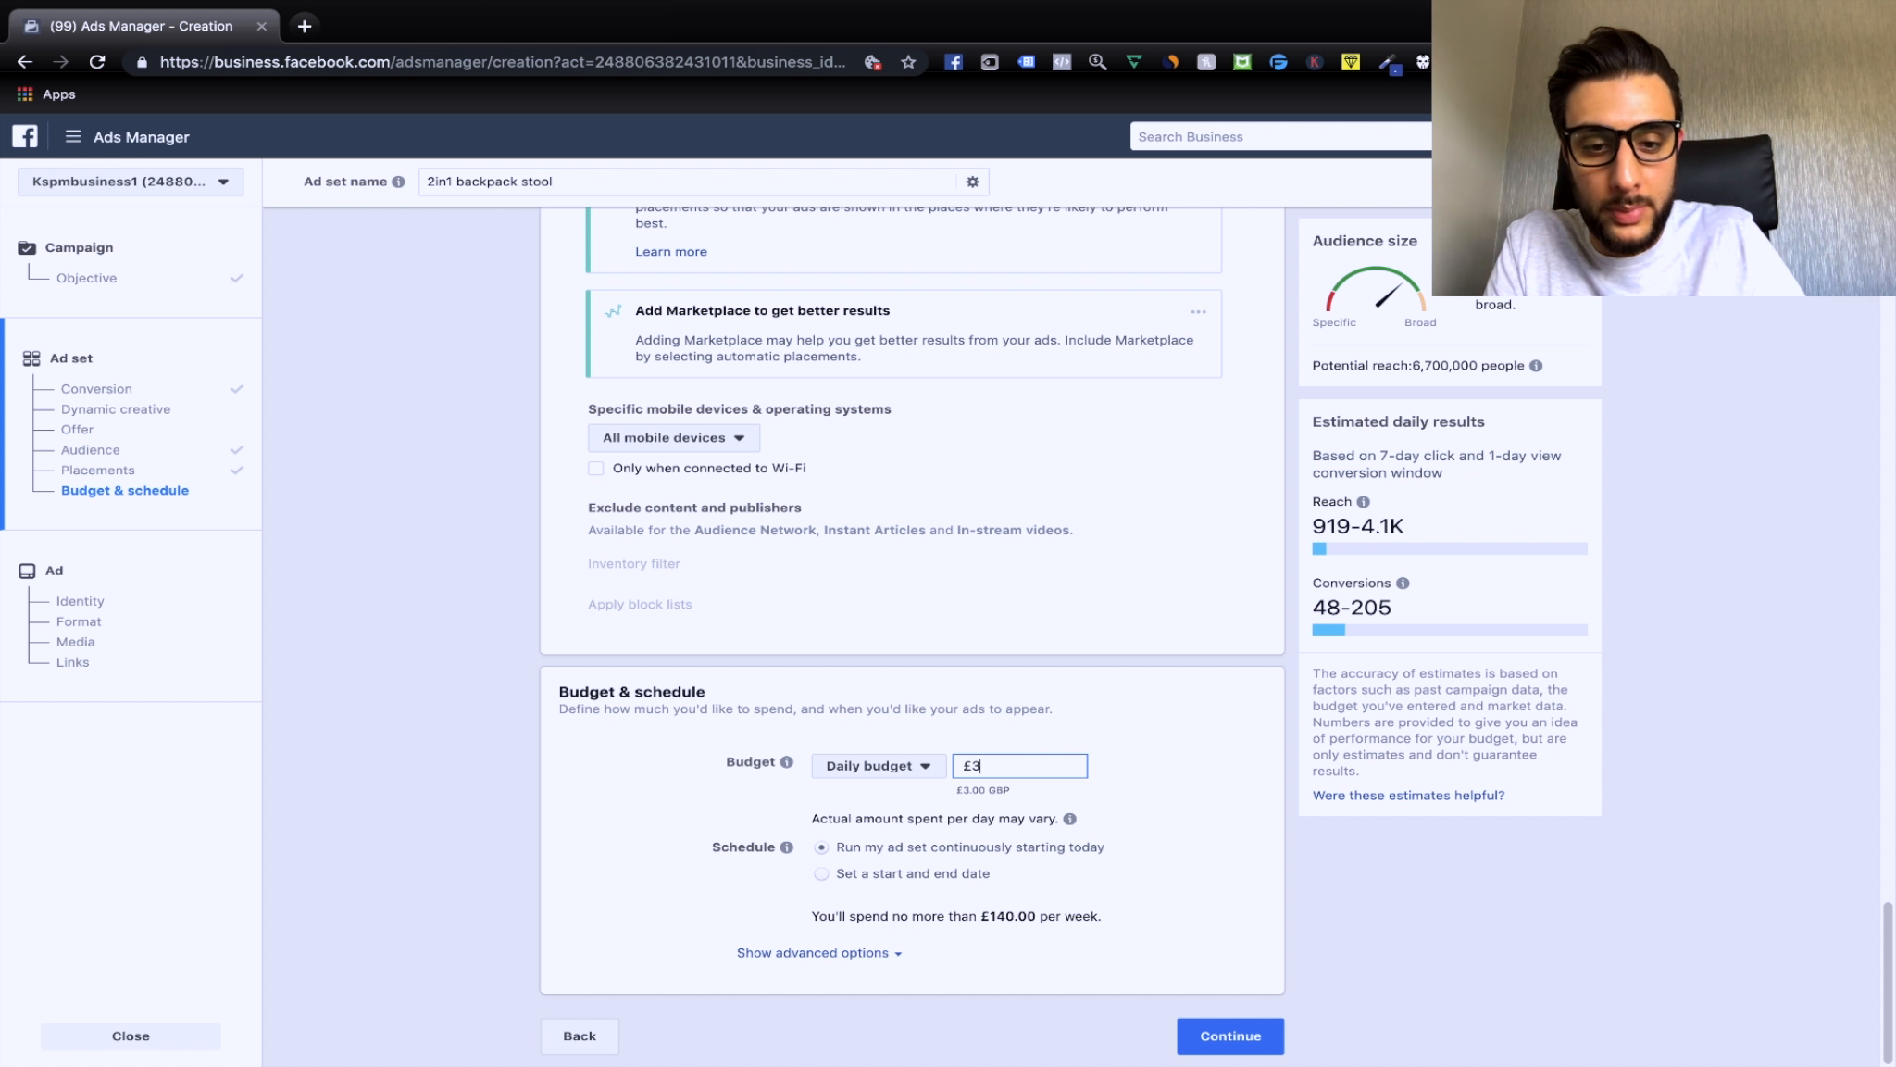
pyautogui.write('3')
pyautogui.click(625, 832)
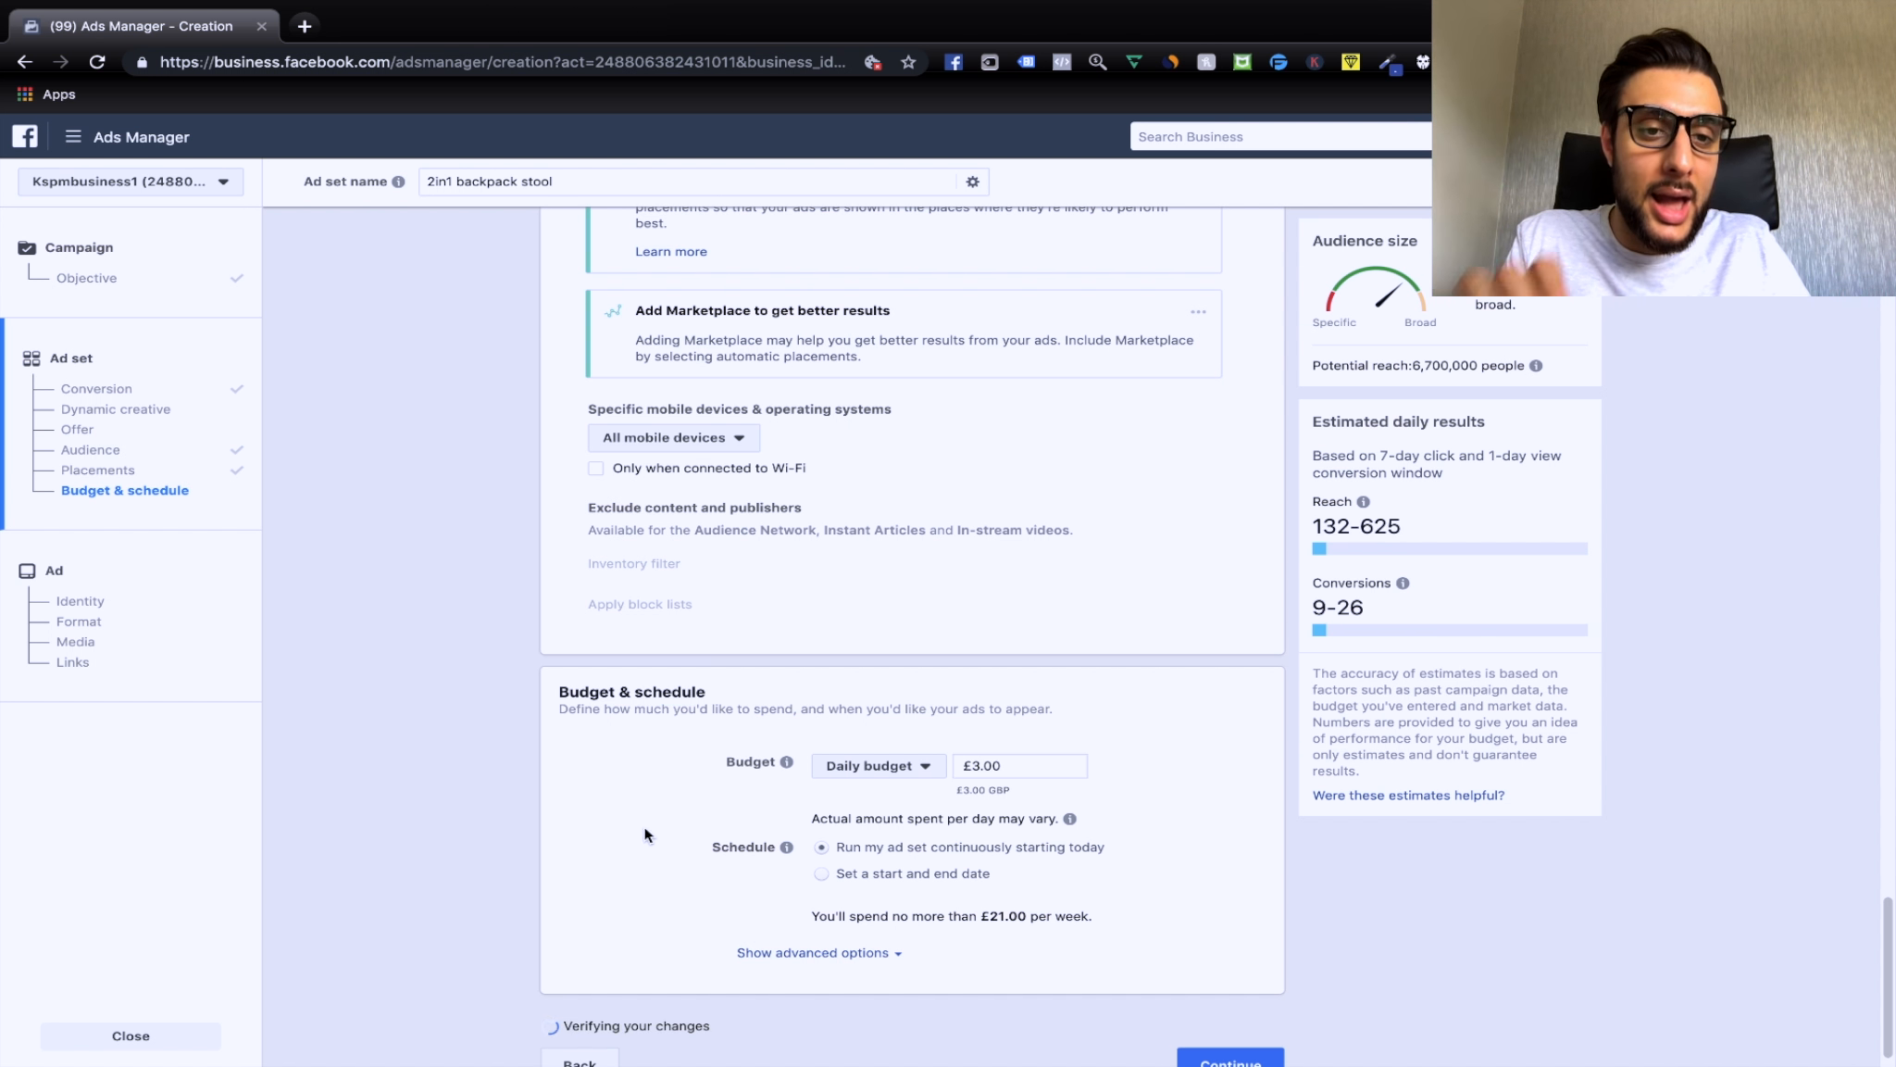
# Recheck the ad set, continue to the ad level and bring up the ad's Media section.
pyautogui.scroll(1, 1184, 893)
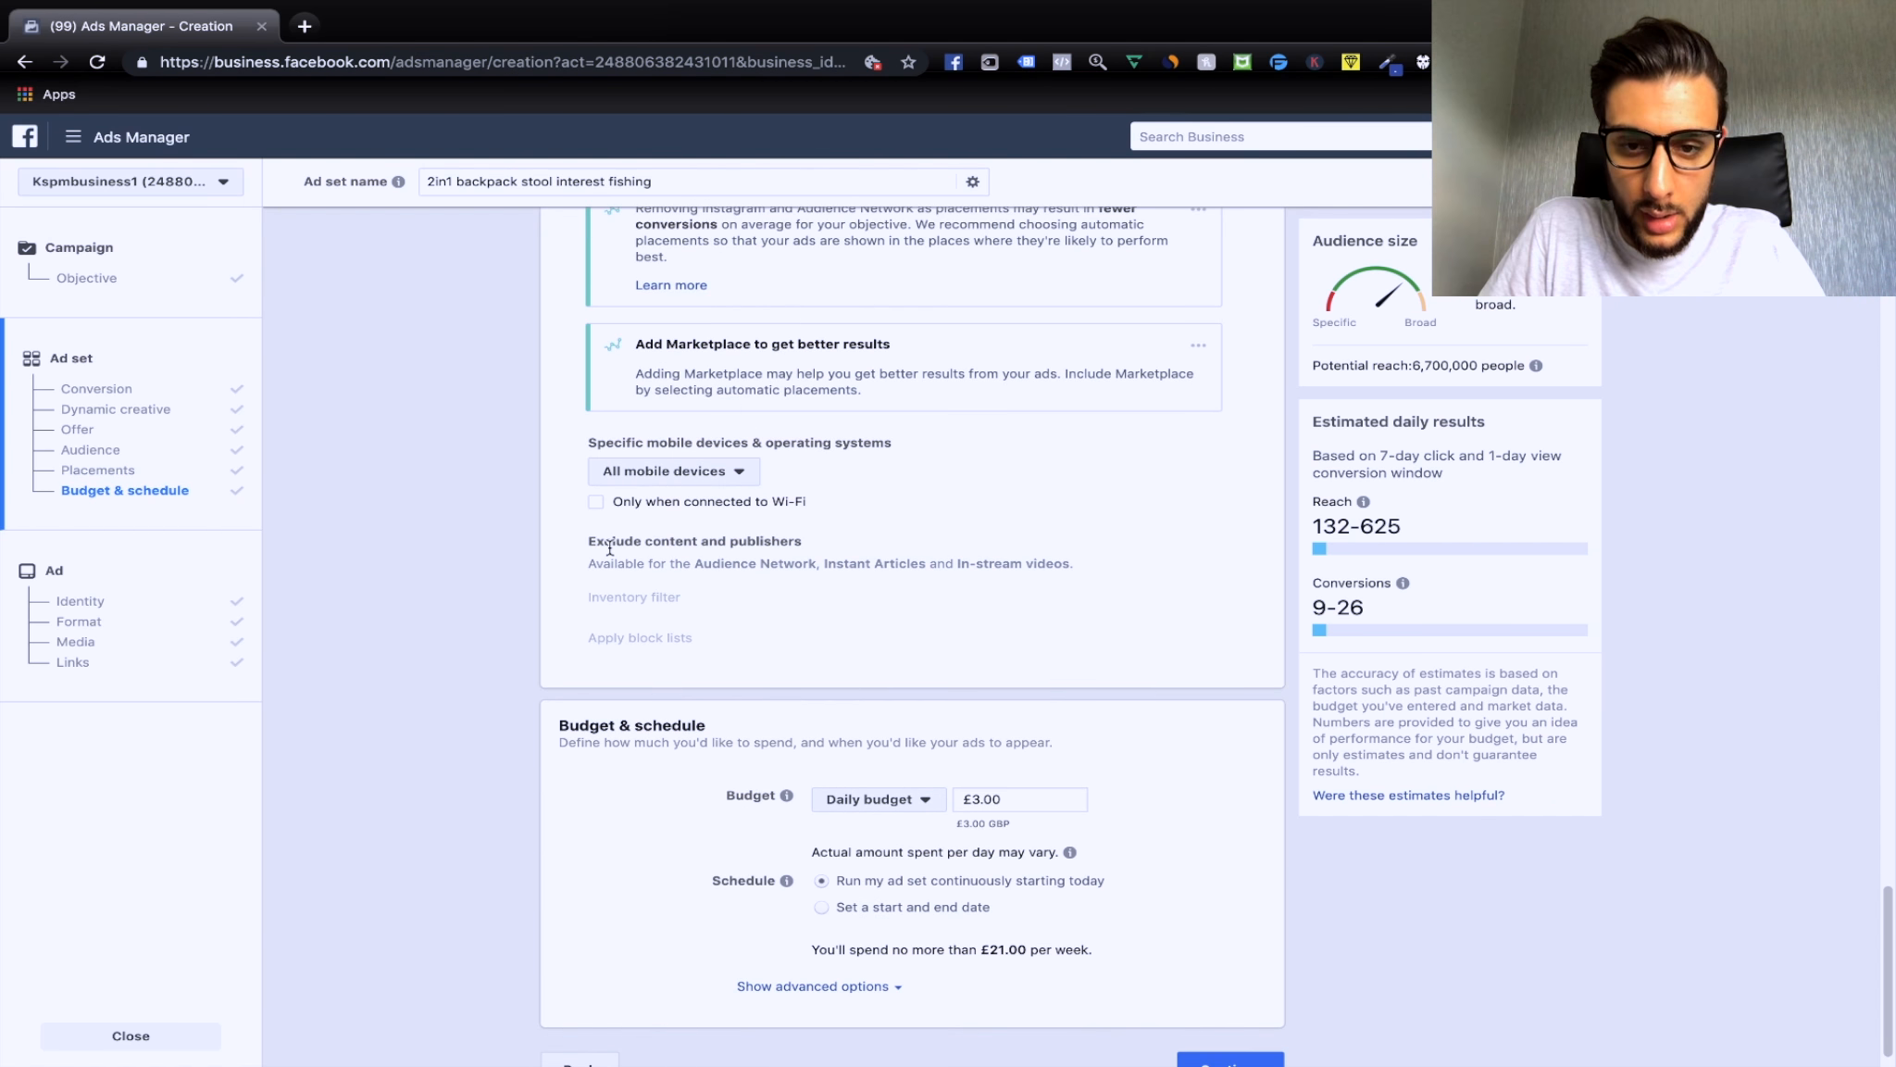
pyautogui.scroll(3, 612, 556)
pyautogui.scroll(20, 612, 555)
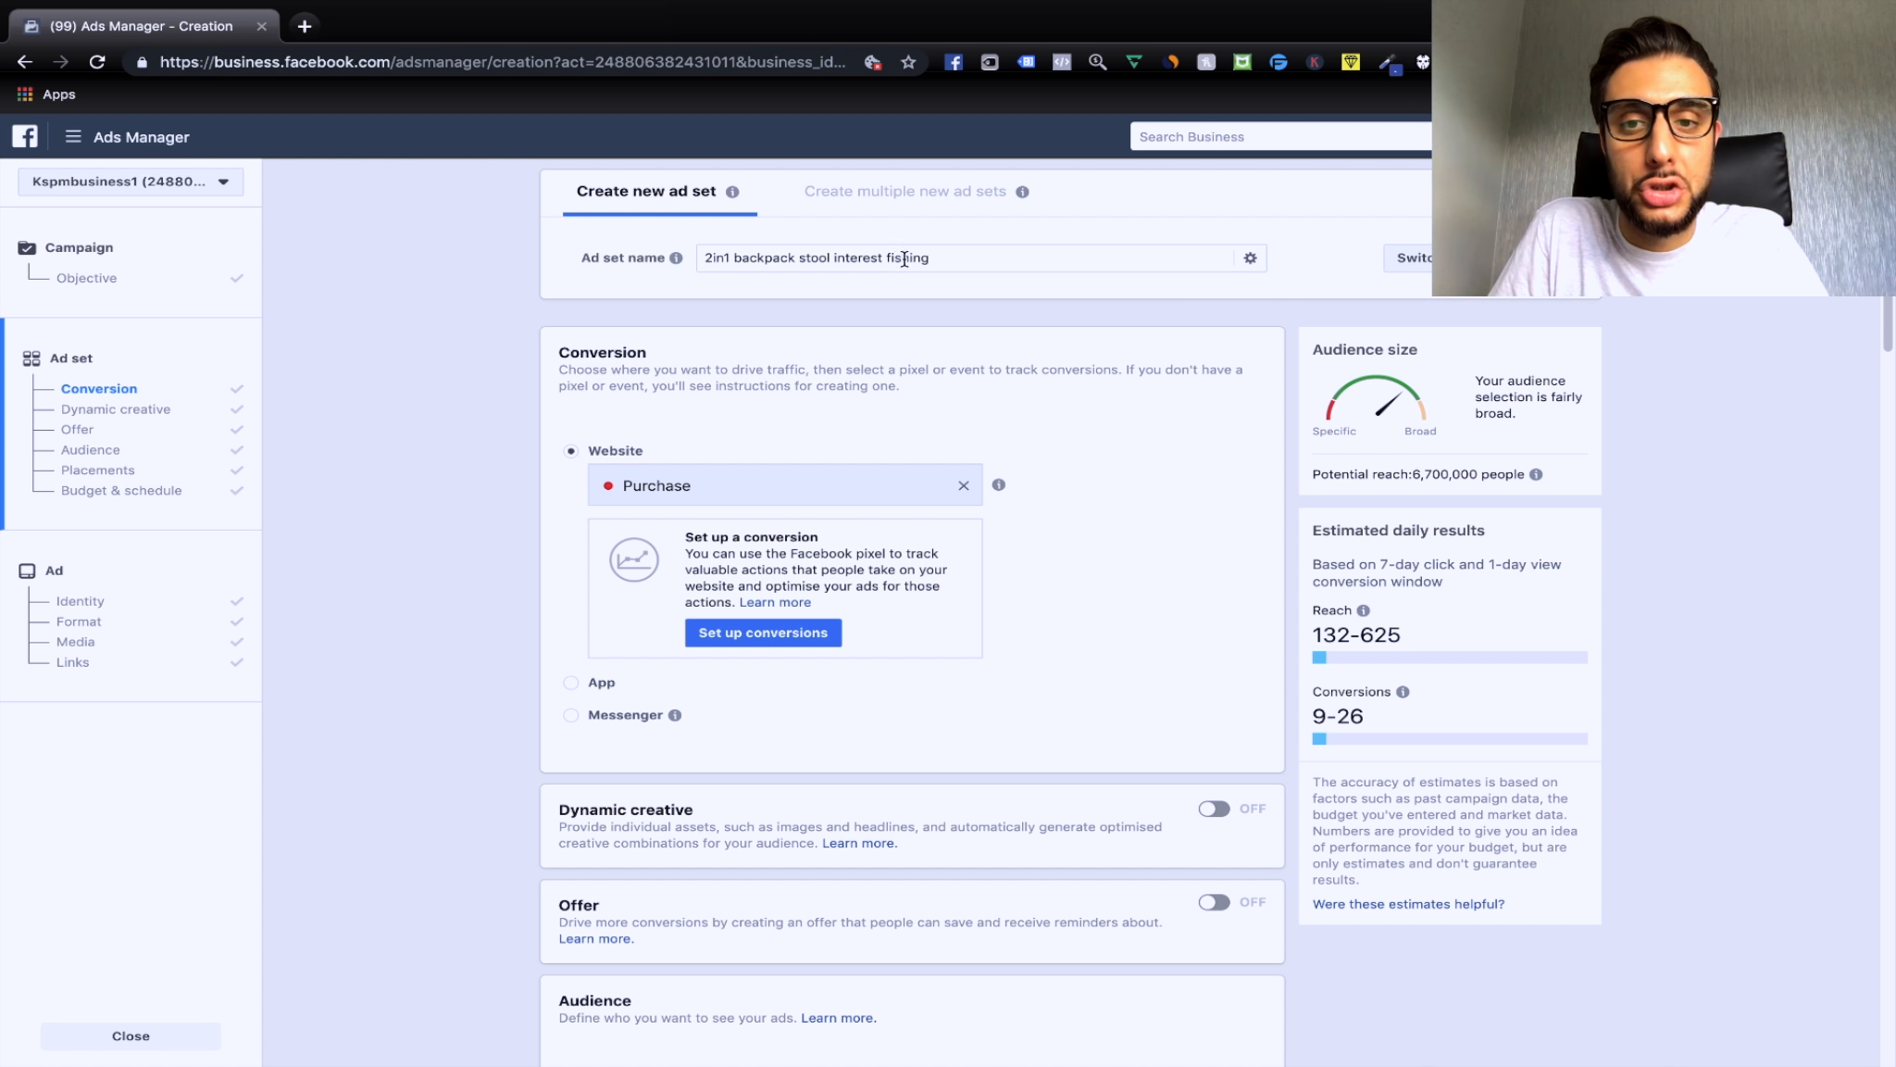
pyautogui.scroll(-15, 901, 373)
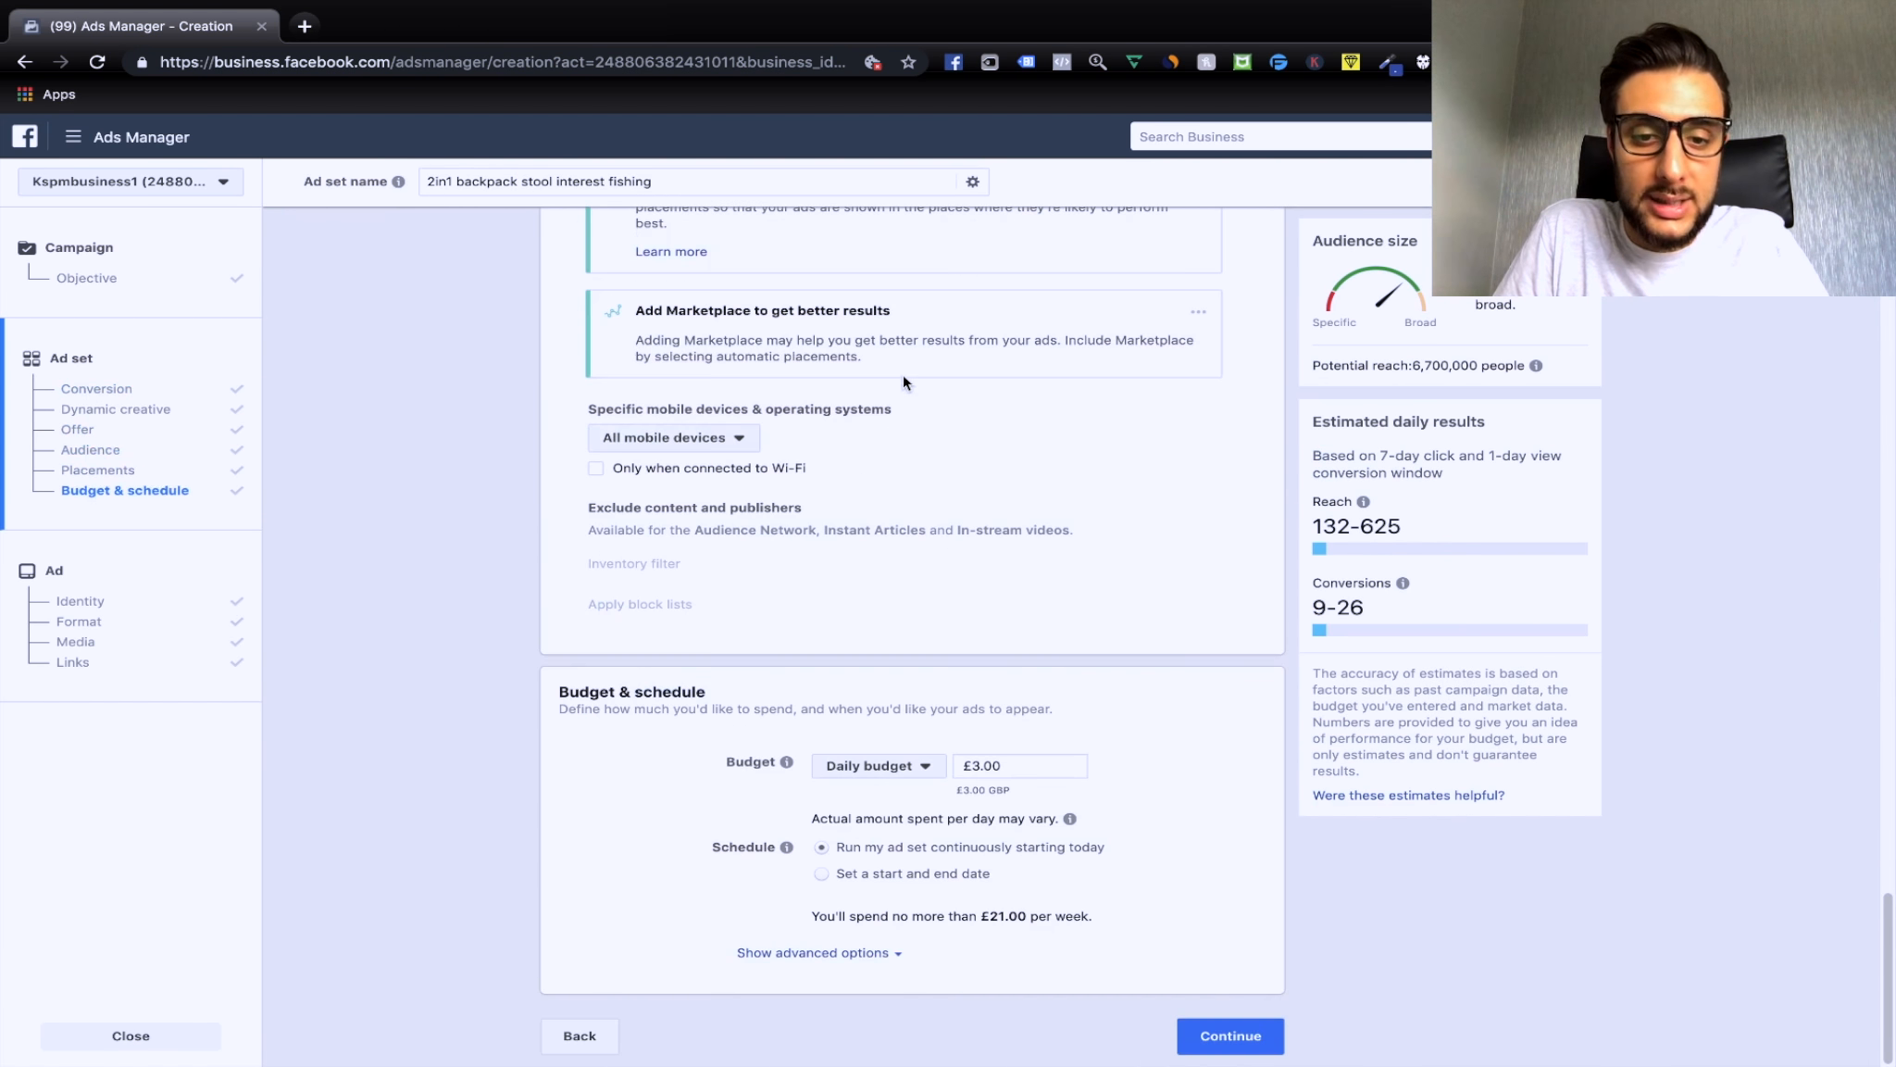
pyautogui.click(1208, 1031)
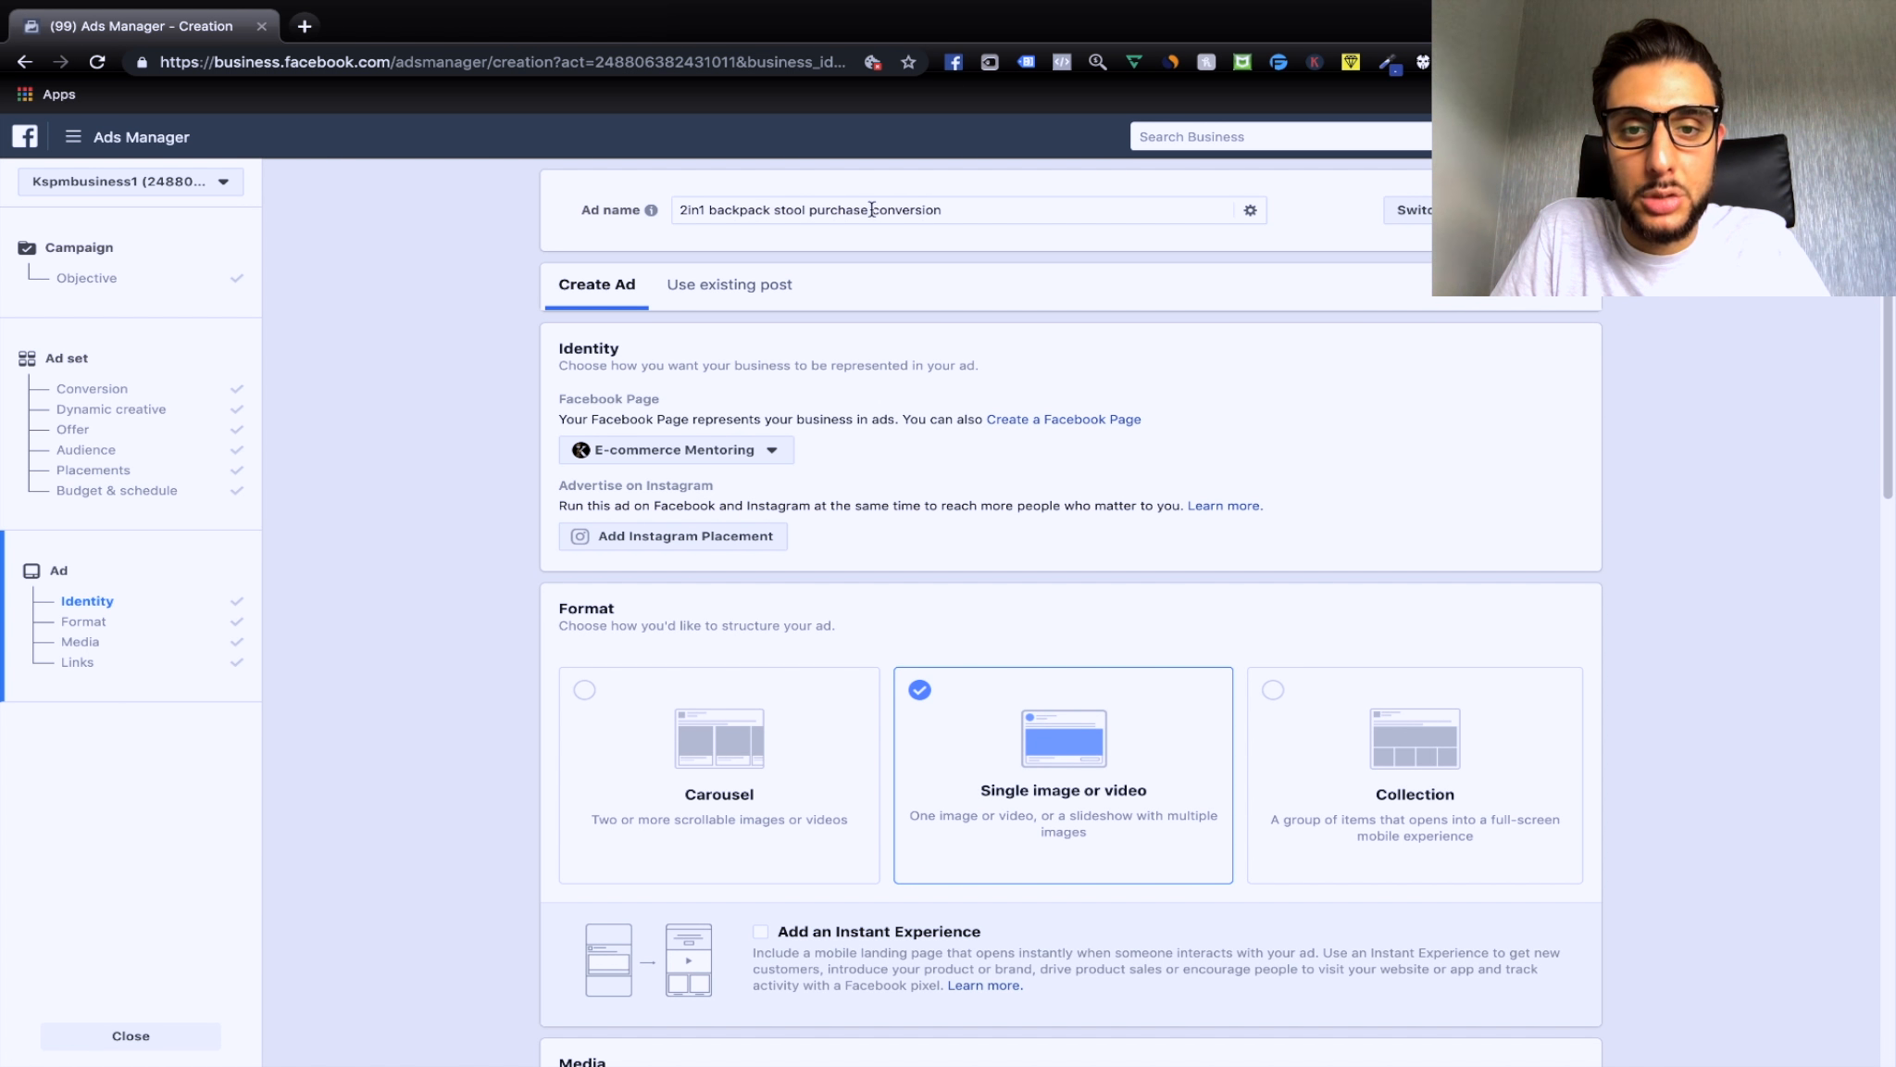
pyautogui.scroll(-3, 871, 326)
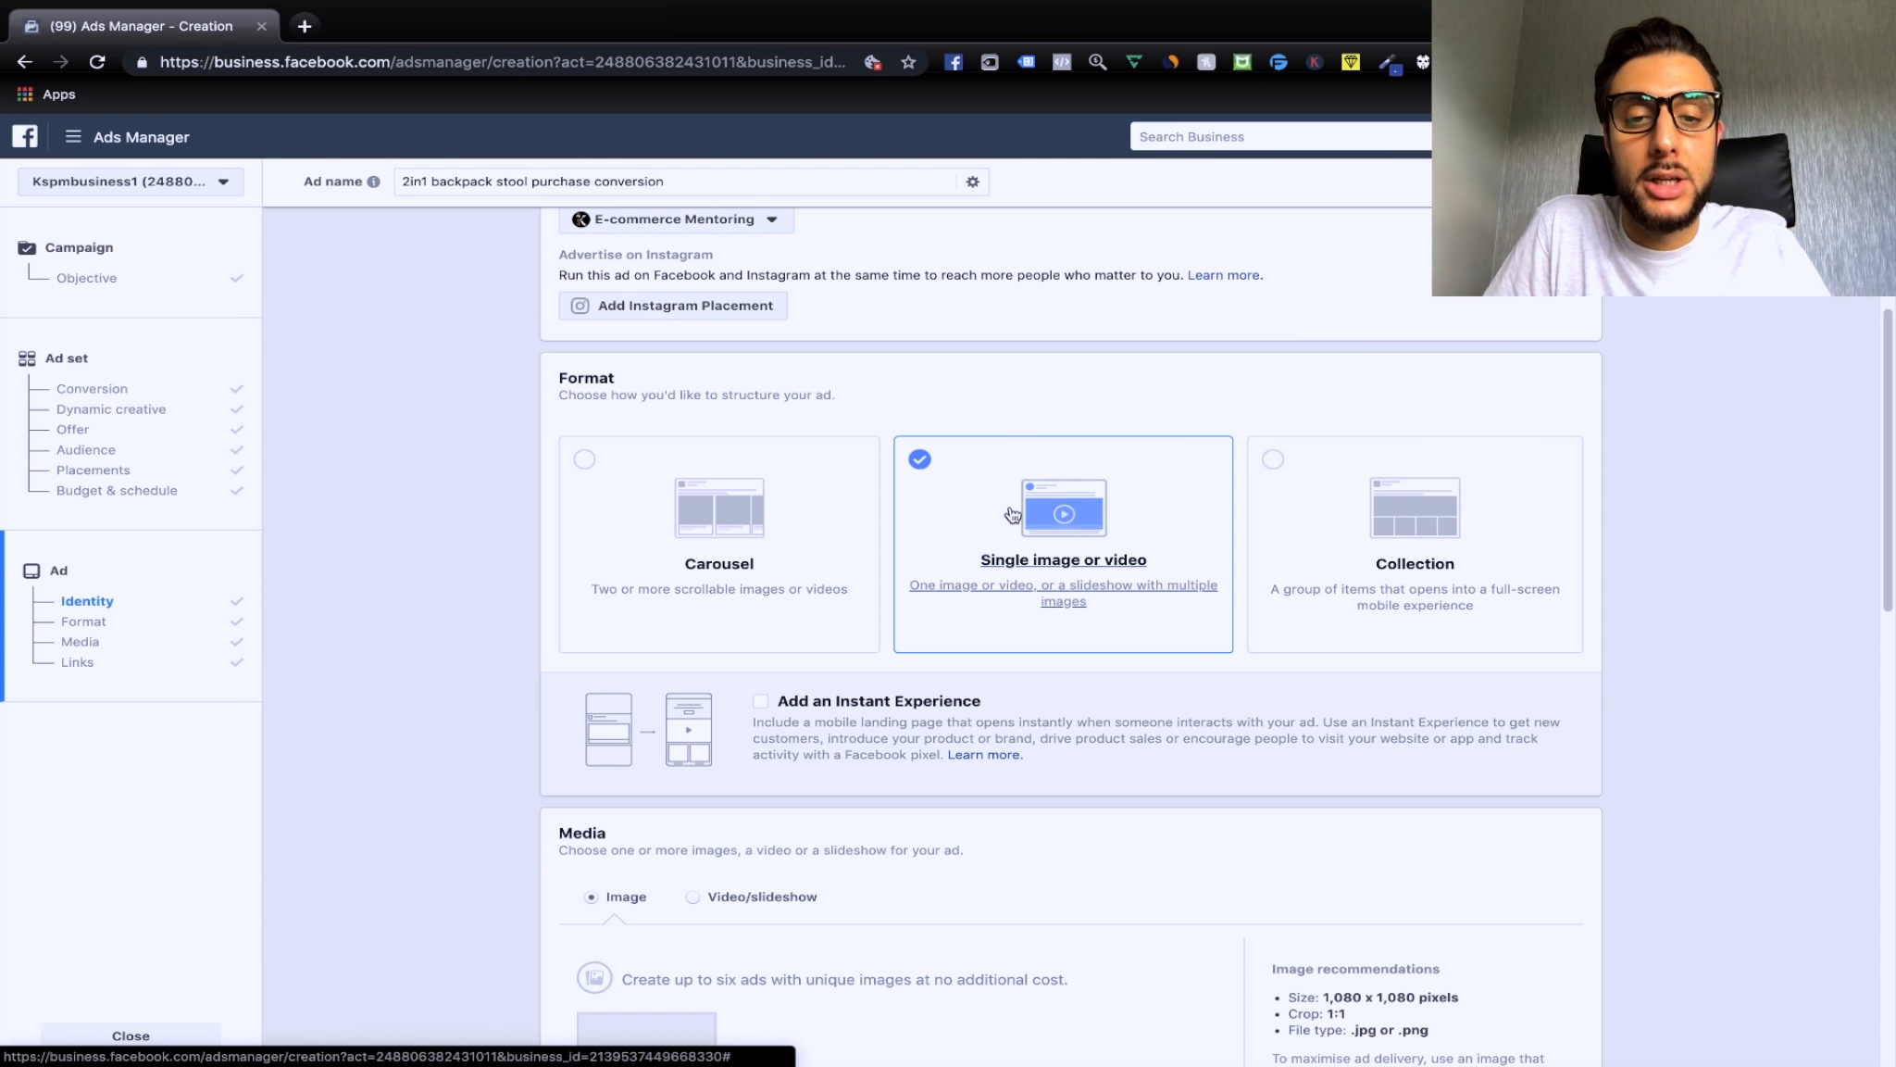
pyautogui.scroll(-8, 1012, 514)
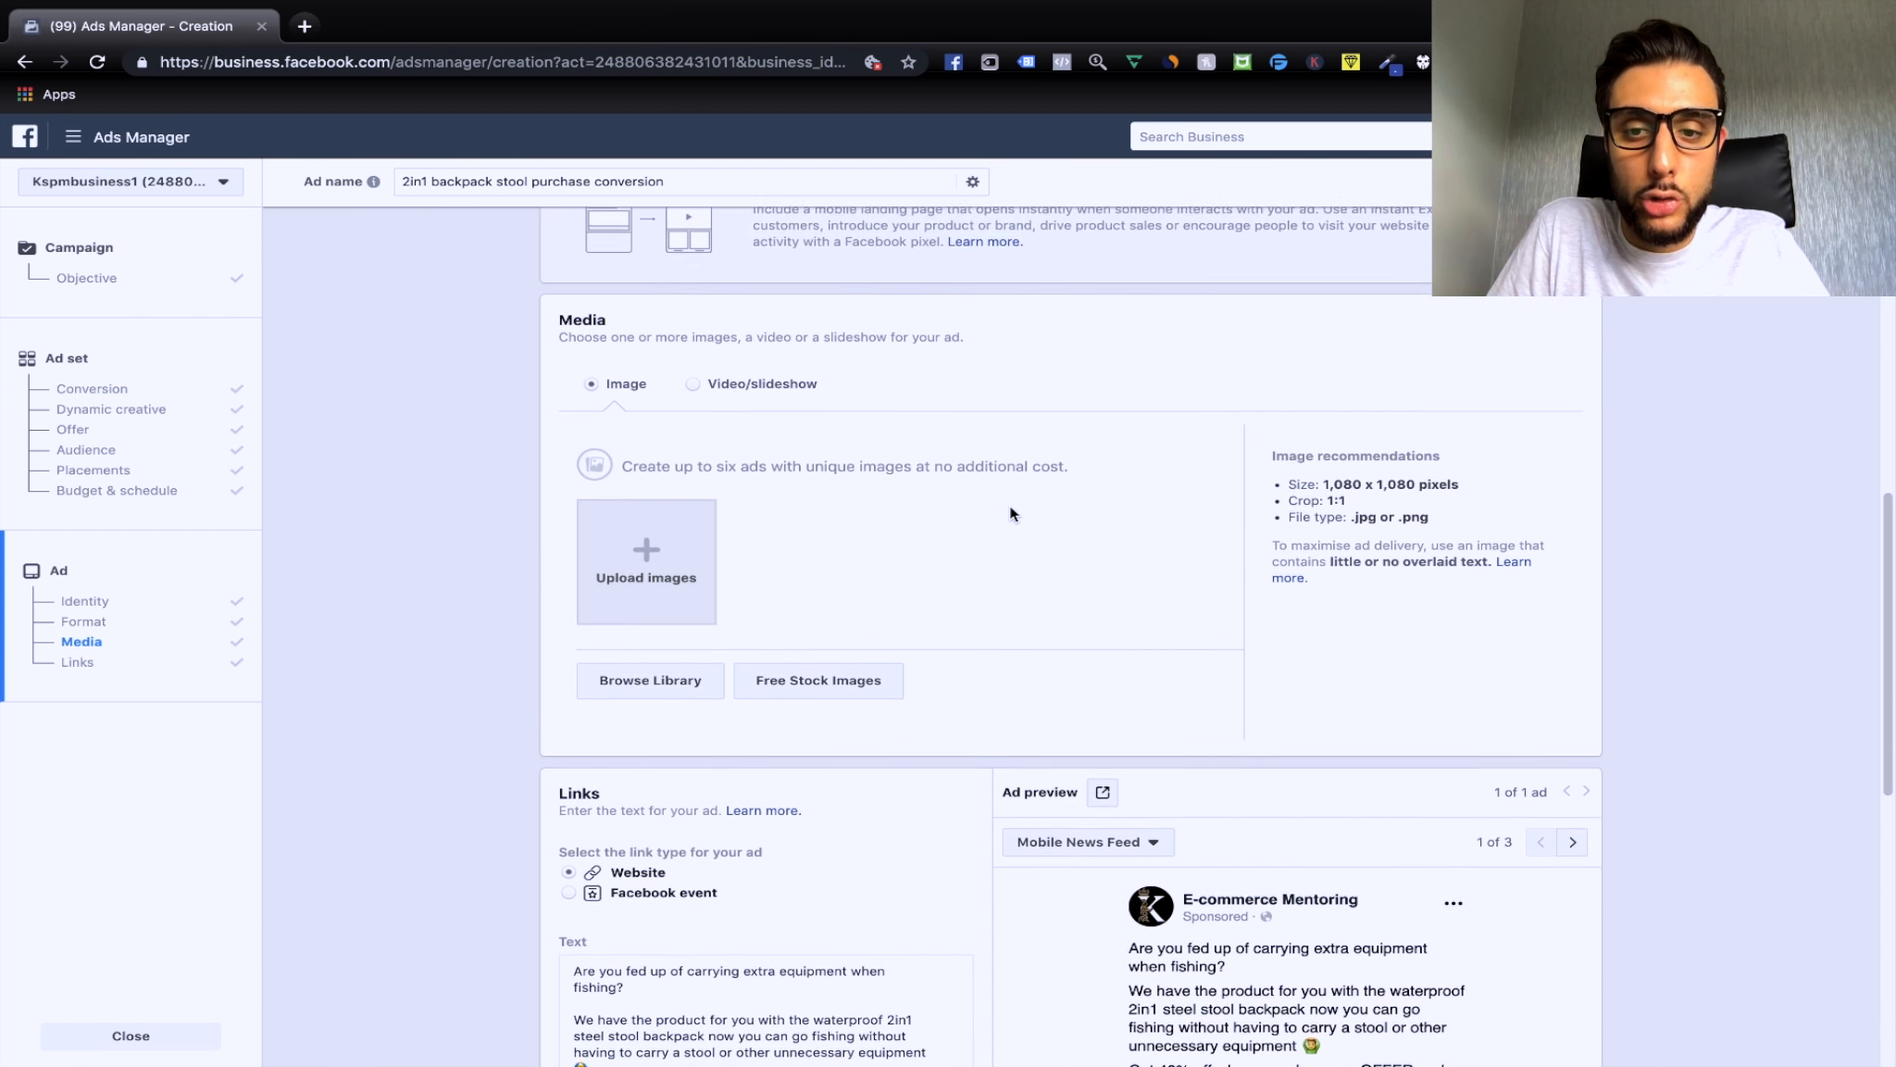
# Review the ad's Links section, reading through the ad text, website URL, headline and call to action.
pyautogui.scroll(-4, 1010, 506)
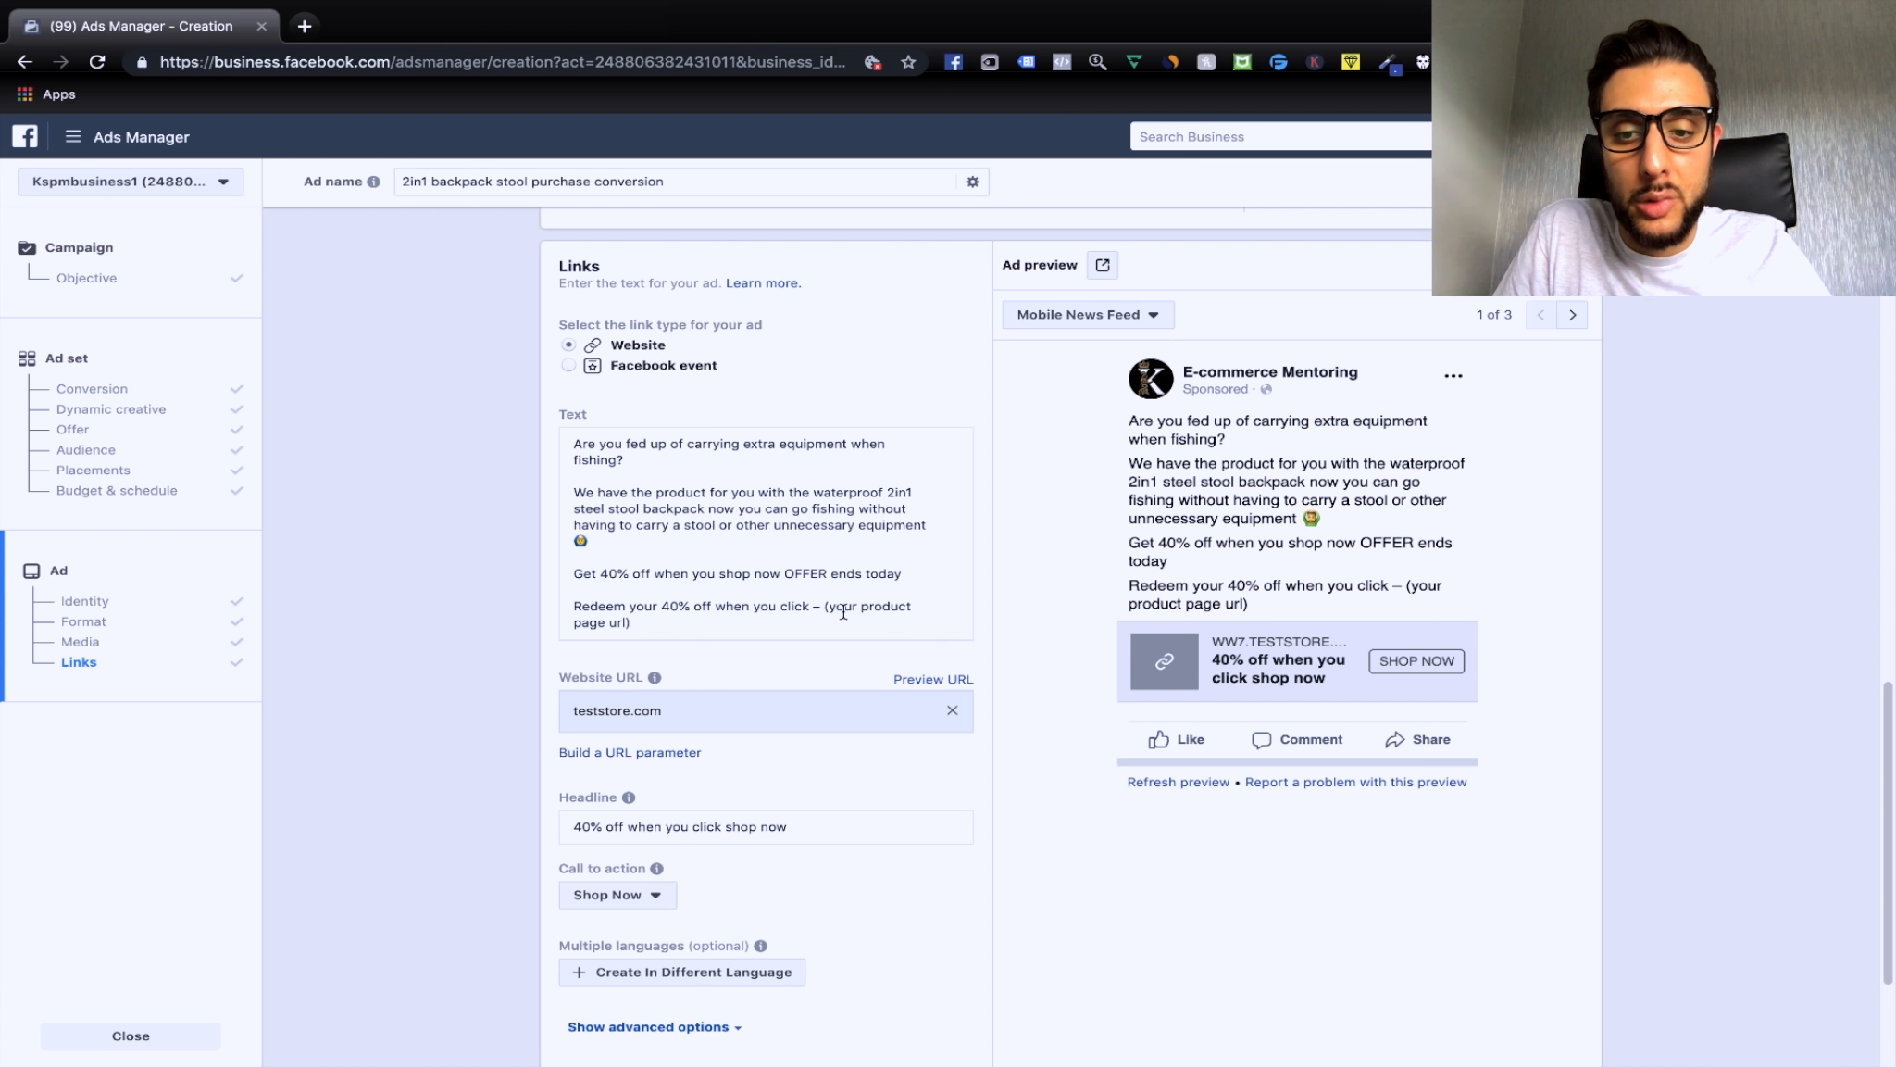
pyautogui.scroll(-2, 835, 611)
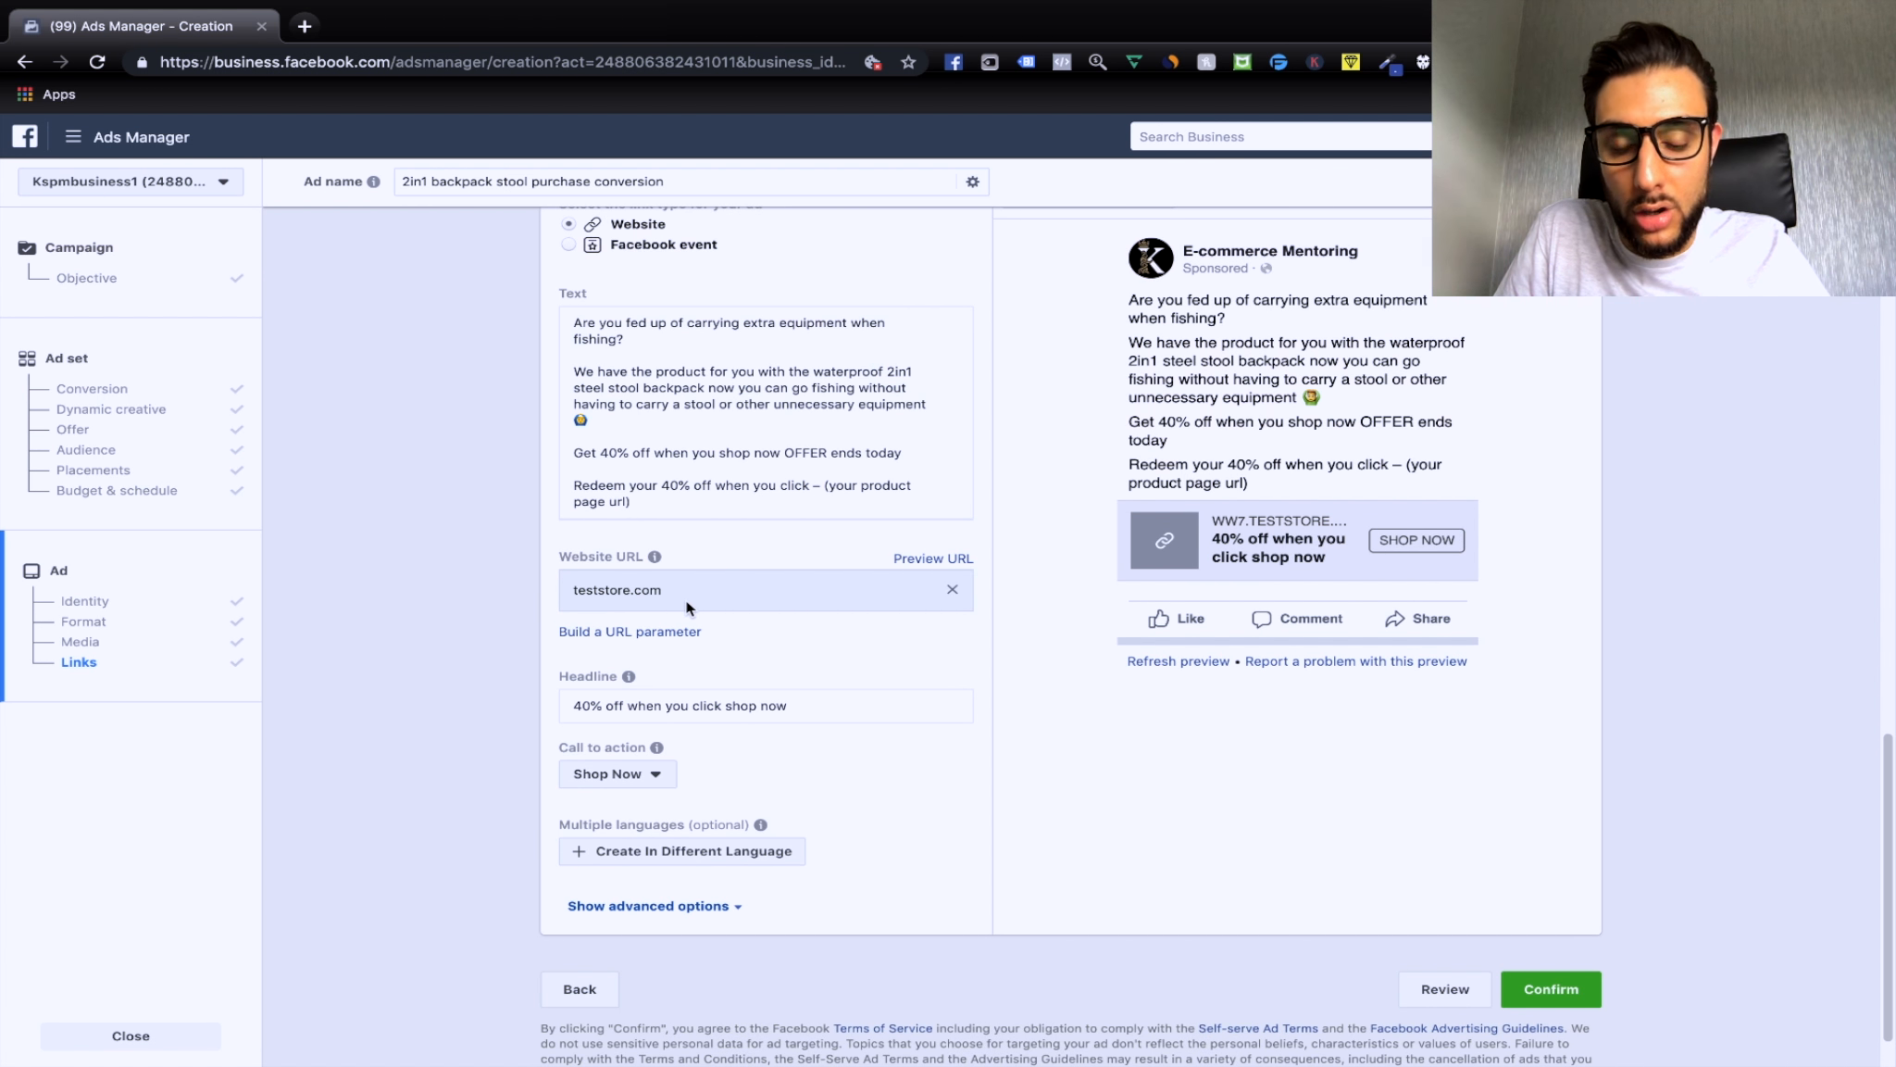
pyautogui.scroll(-1, 688, 607)
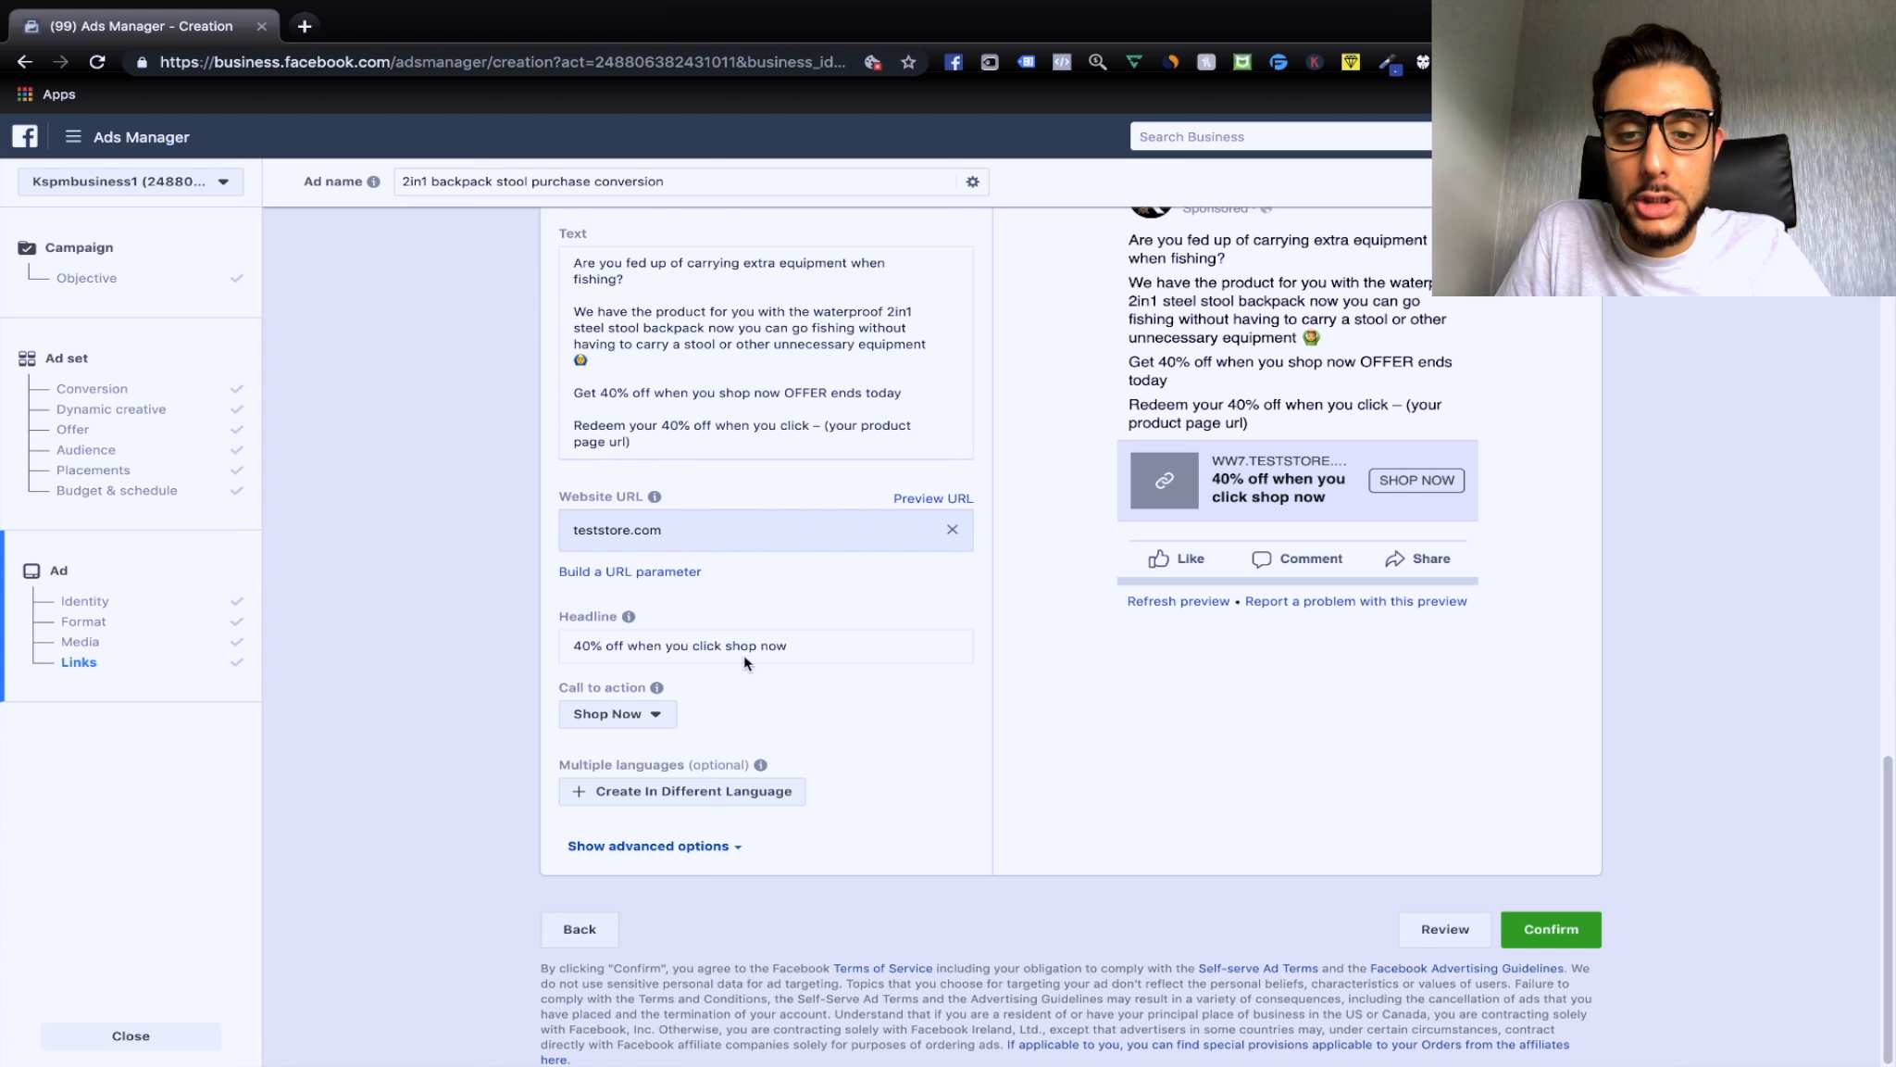
pyautogui.scroll(2, 1296, 459)
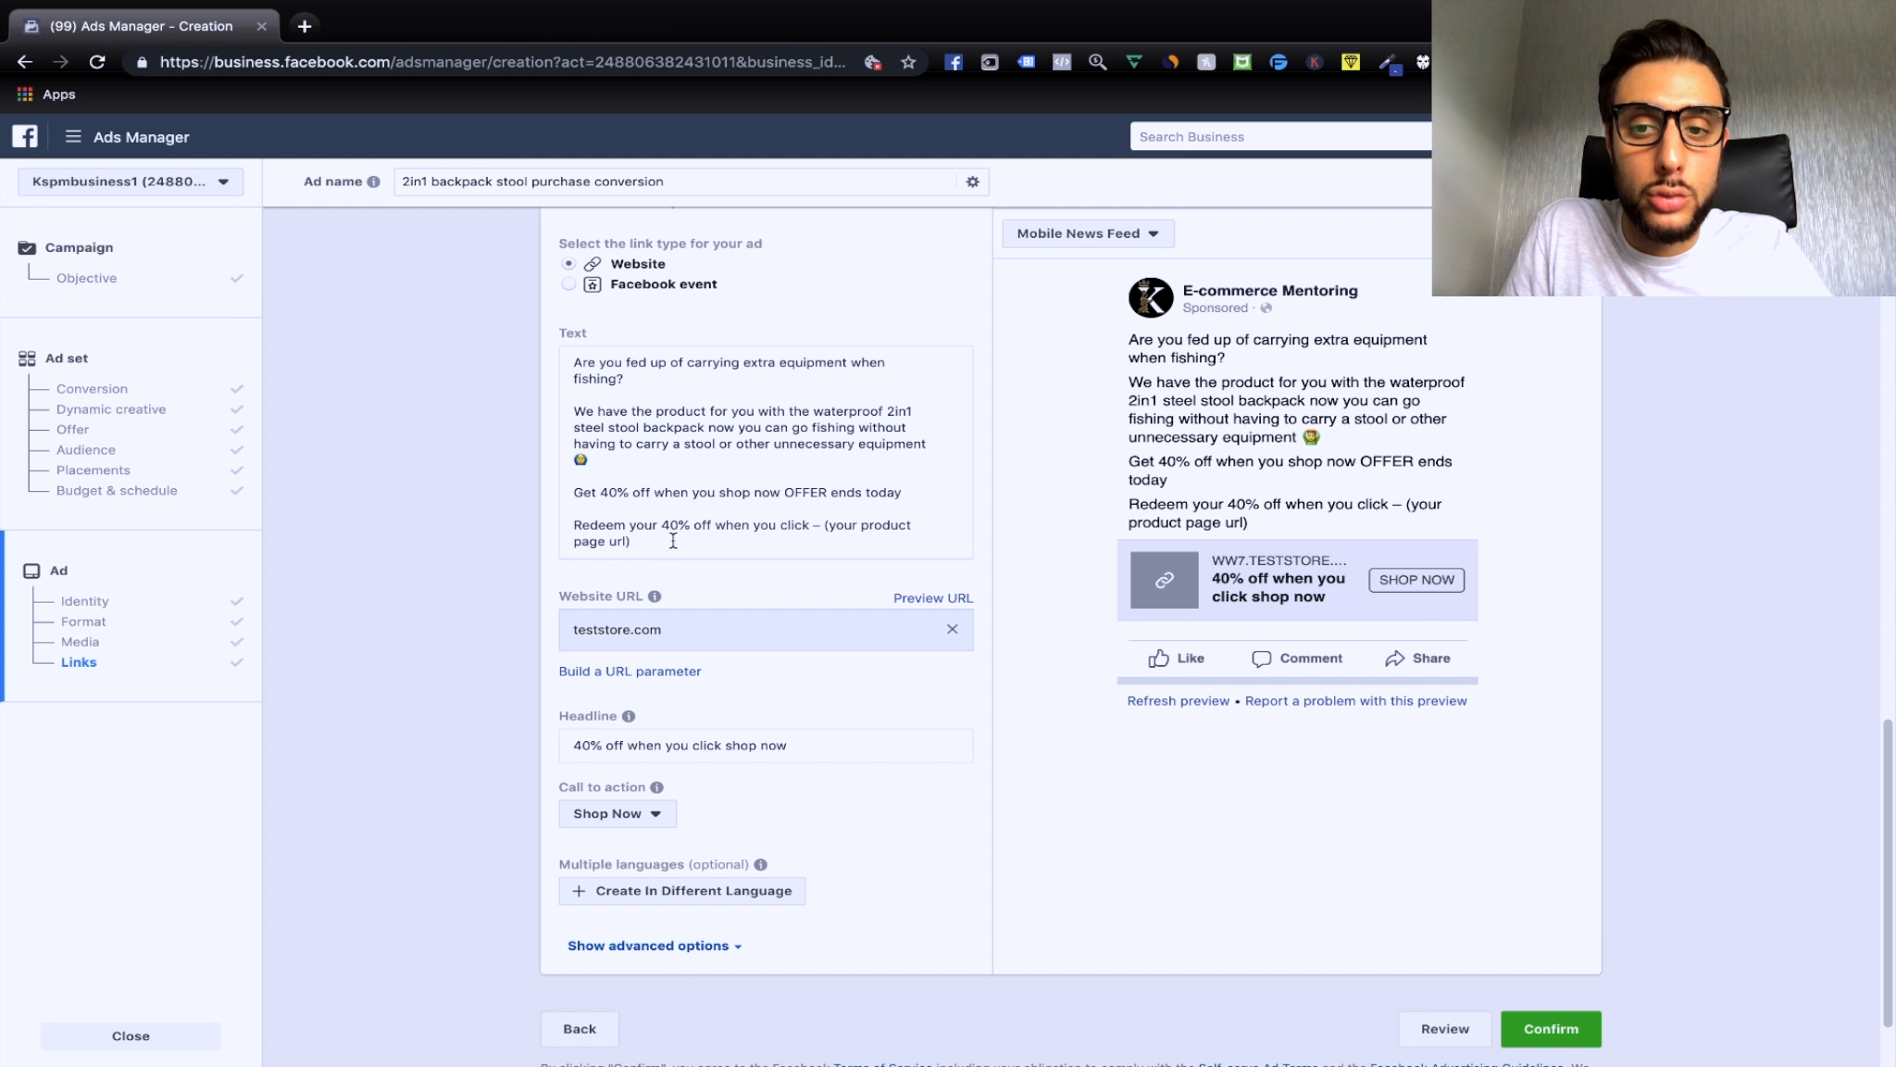
pyautogui.moveTo(627, 379); pyautogui.dragTo(574, 361)
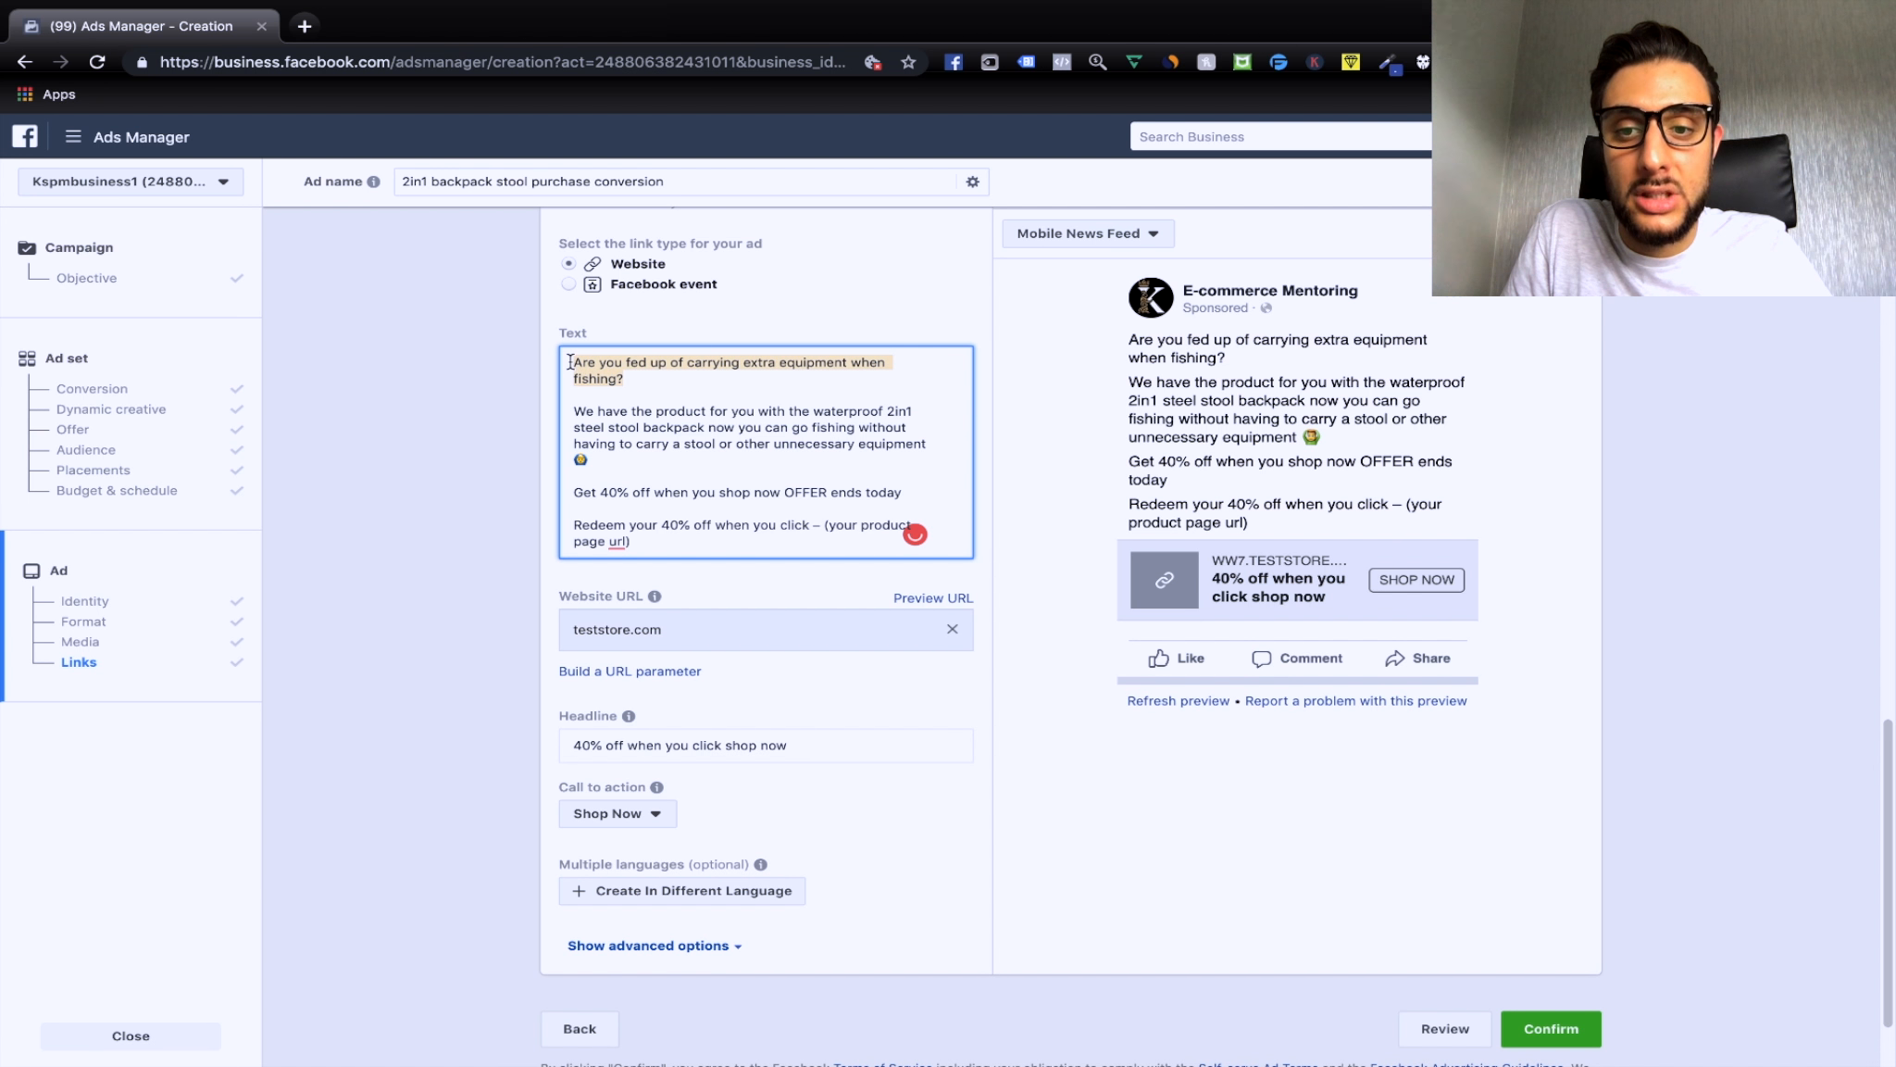
pyautogui.click(628, 416)
pyautogui.moveTo(594, 412); pyautogui.dragTo(667, 419)
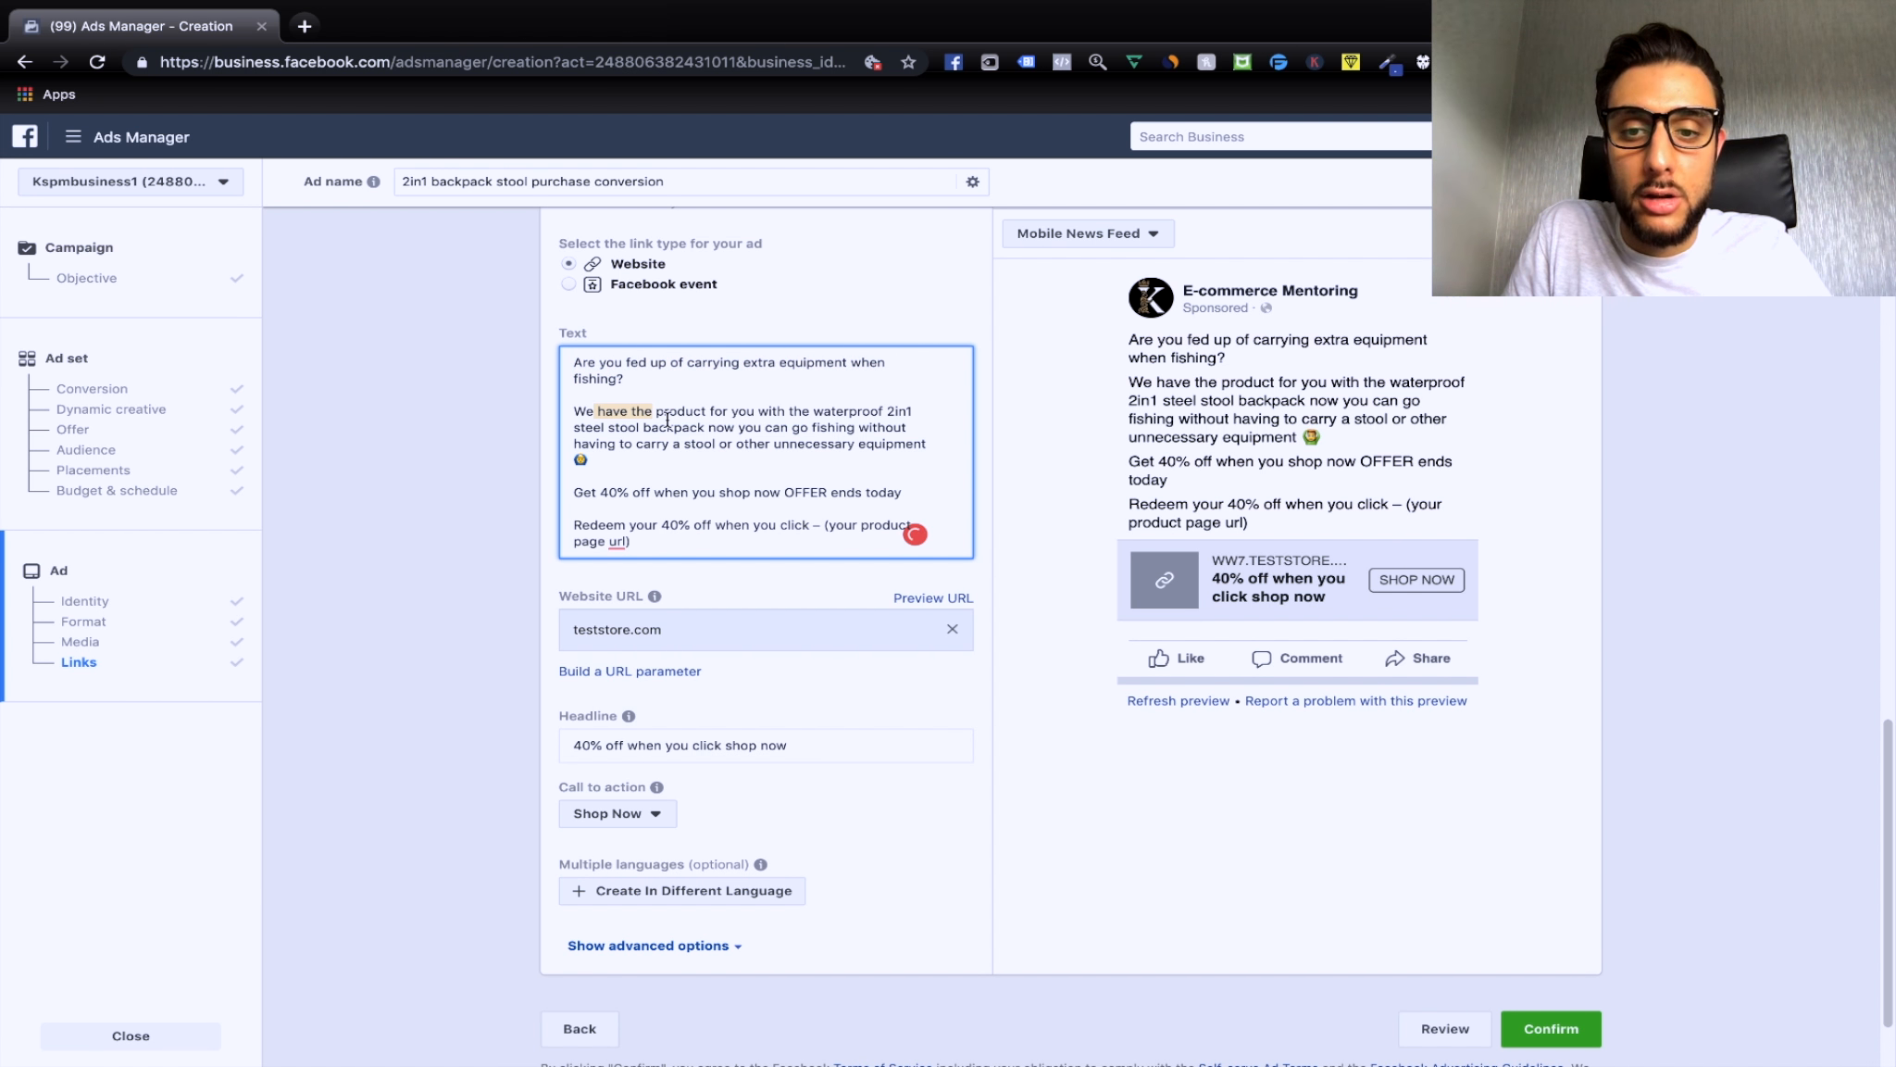
pyautogui.scroll(-1, 668, 420)
pyautogui.scroll(-1, 667, 419)
pyautogui.click(603, 449)
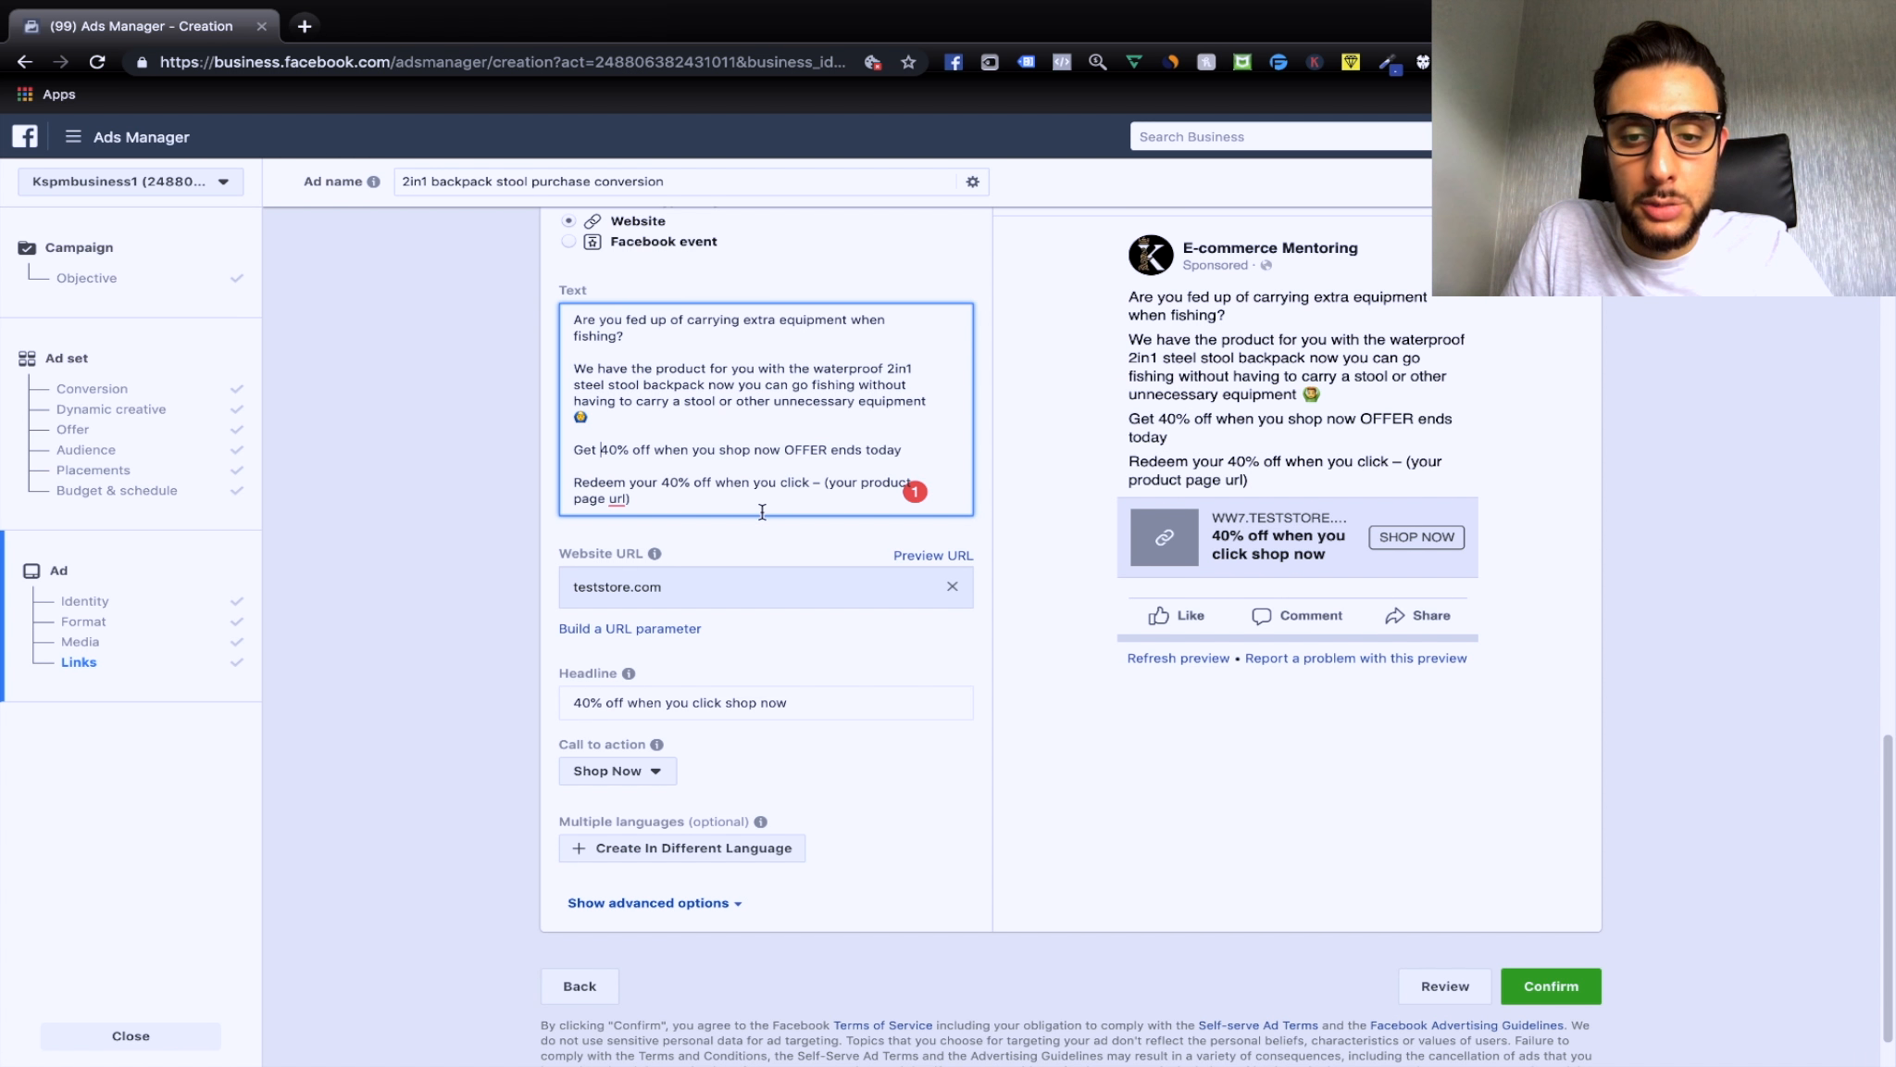
pyautogui.moveTo(659, 485); pyautogui.dragTo(683, 487)
pyautogui.click(673, 486)
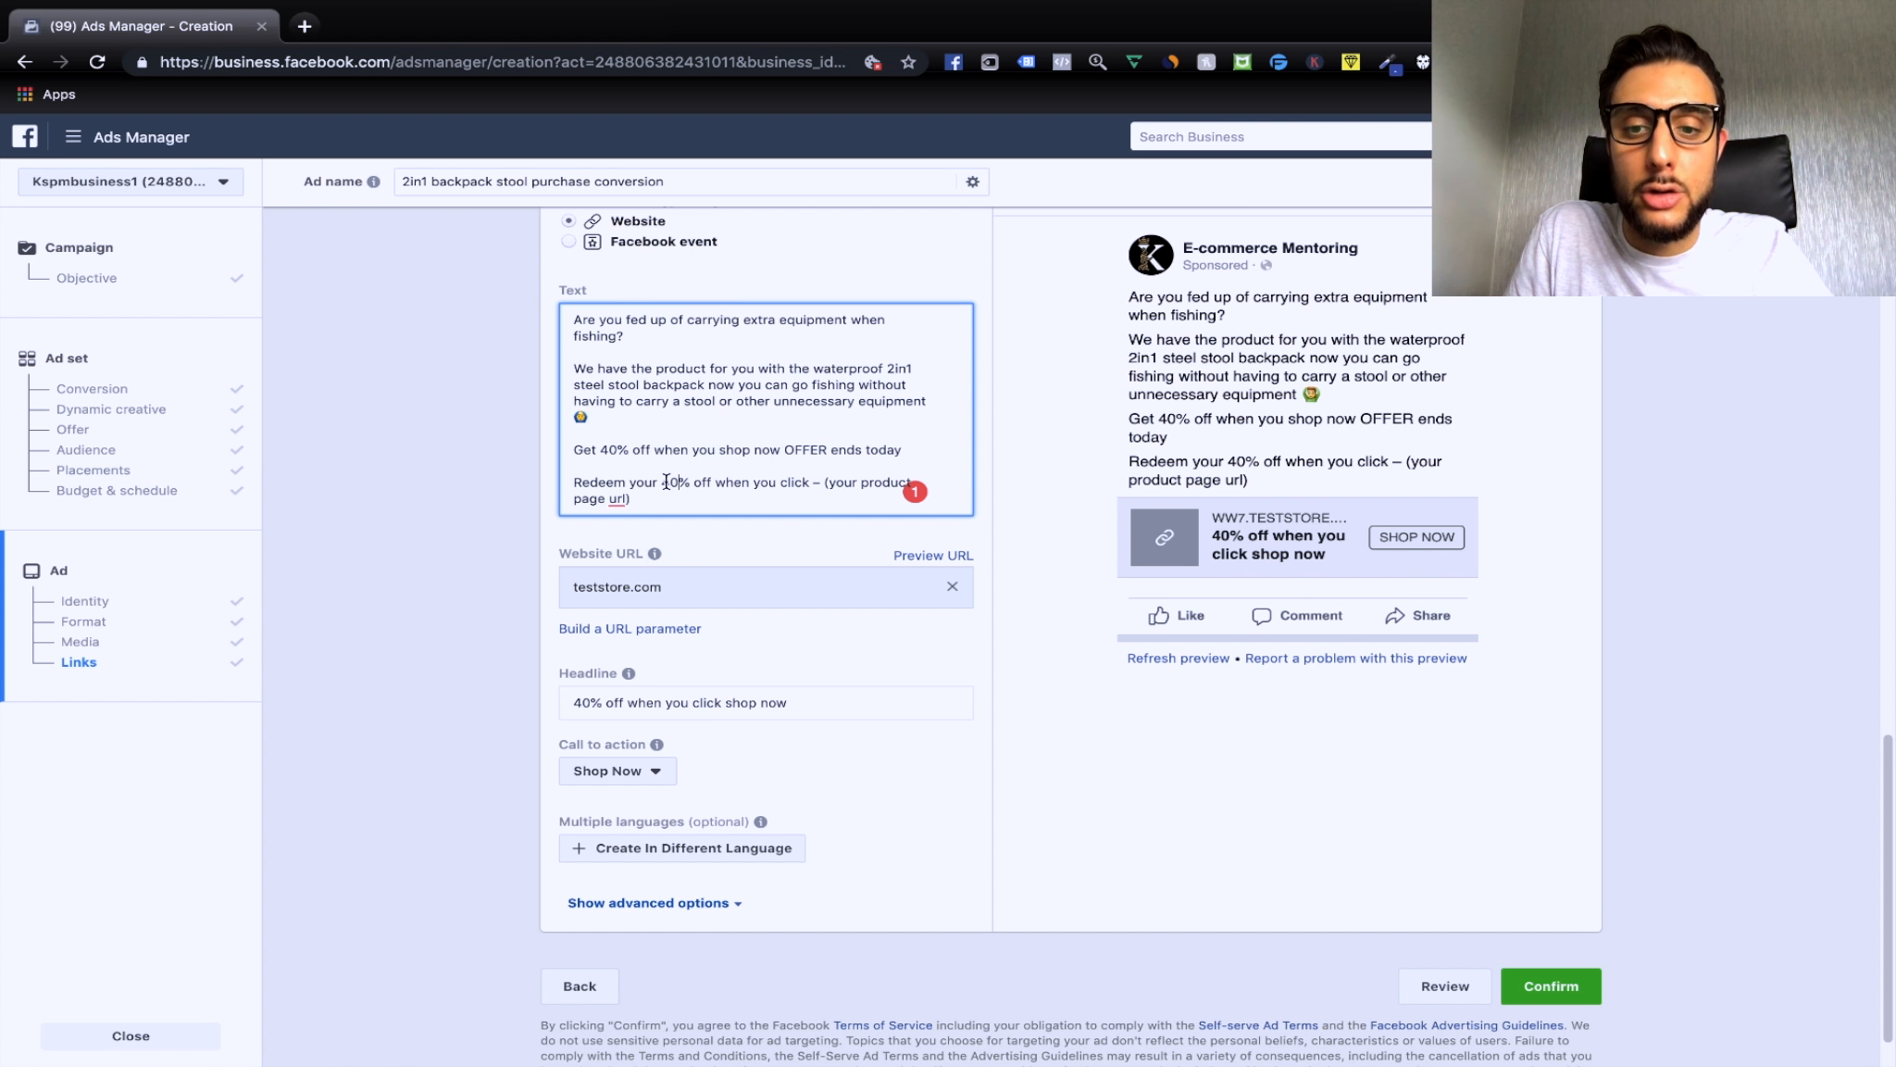
pyautogui.scroll(-1, 671, 484)
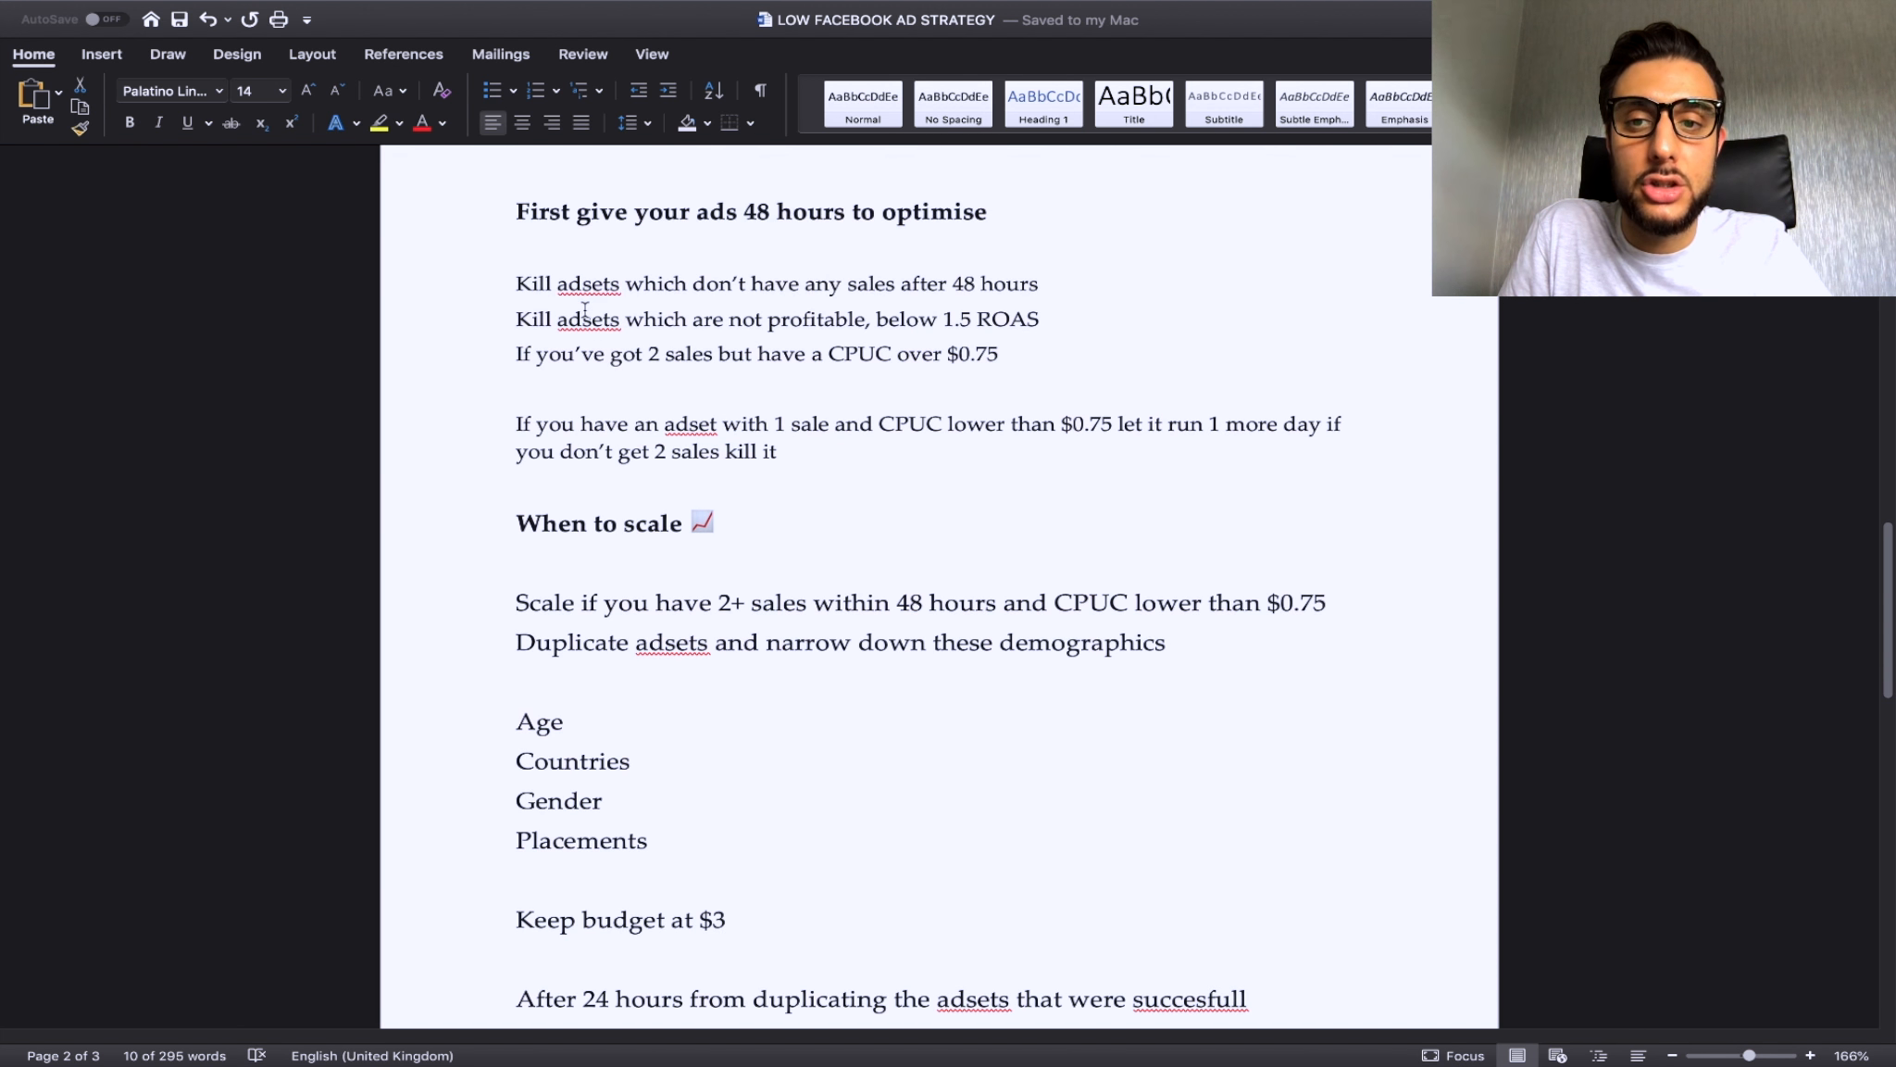
# In the Word document LOW FACEBOOK AD STRATEGY, read the rules on when to kill and when to scale ad sets.
pyautogui.scroll(2, 592, 306)
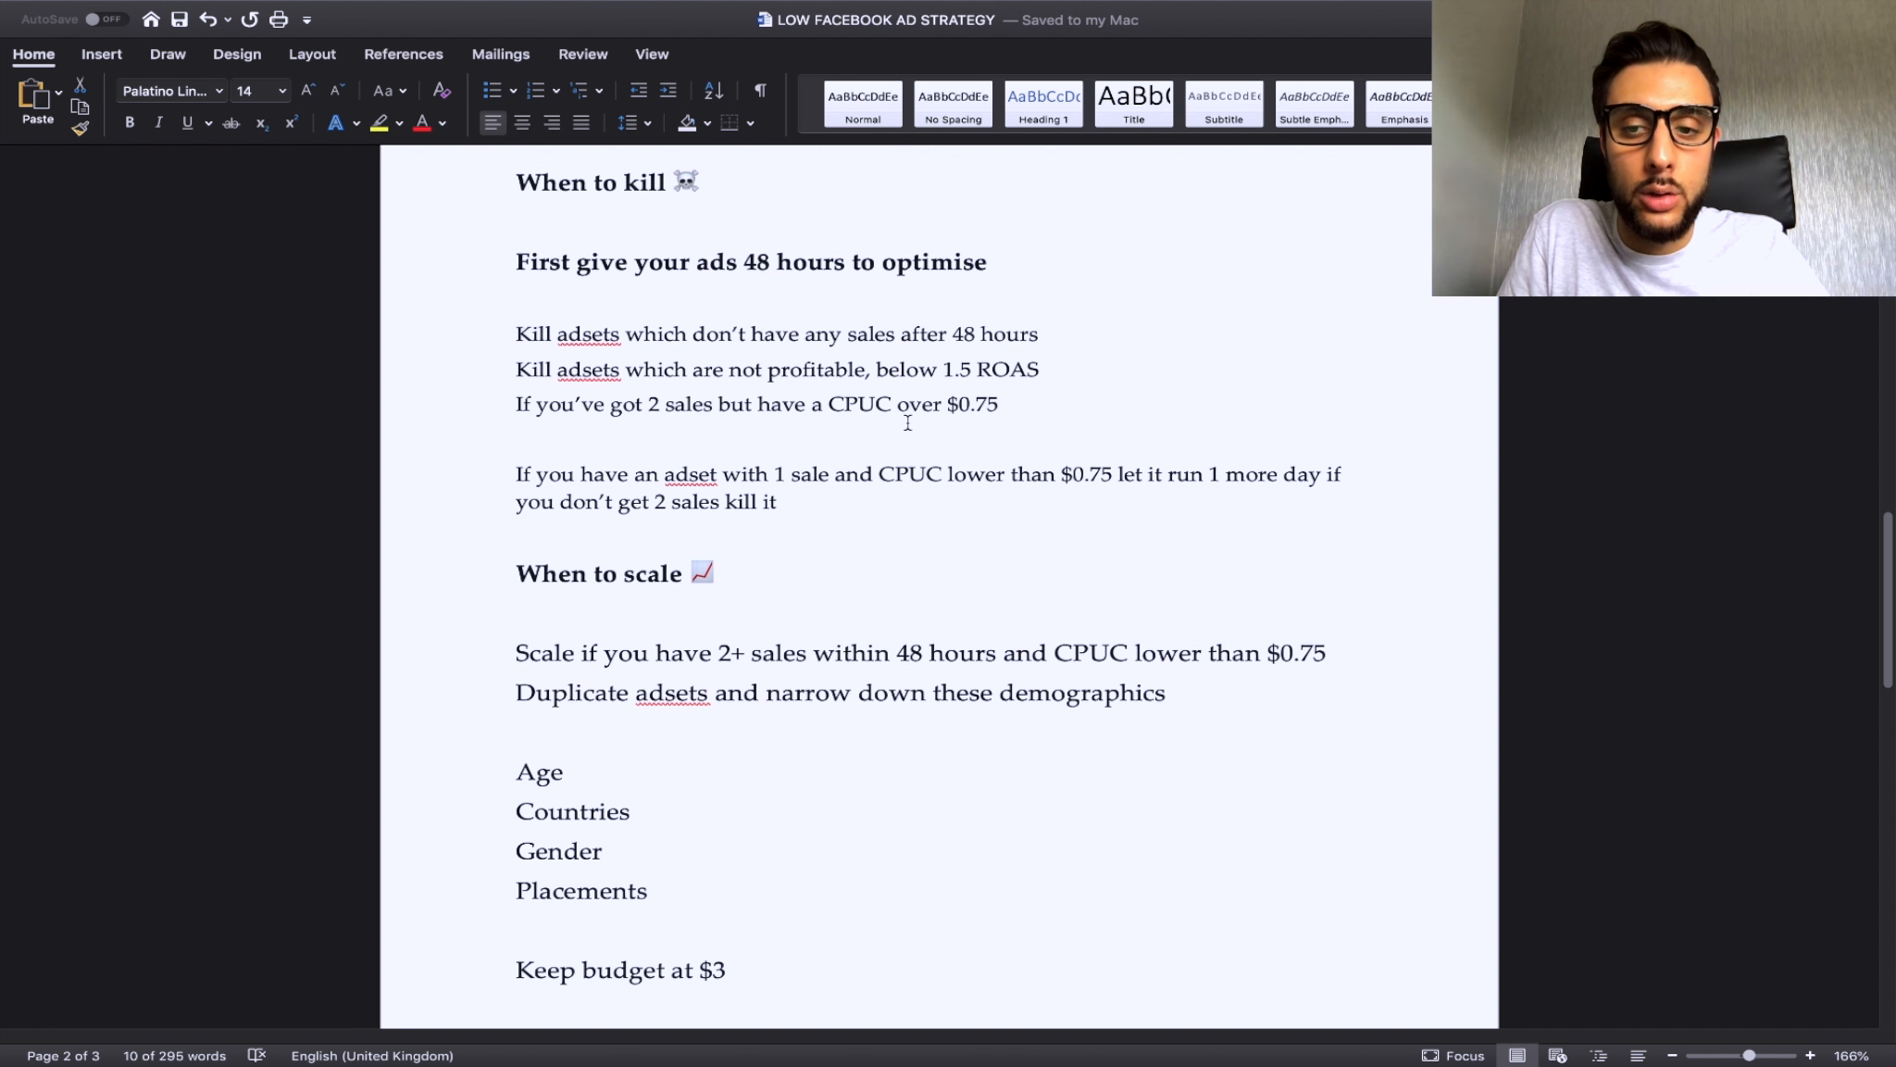
pyautogui.scroll(-1, 902, 423)
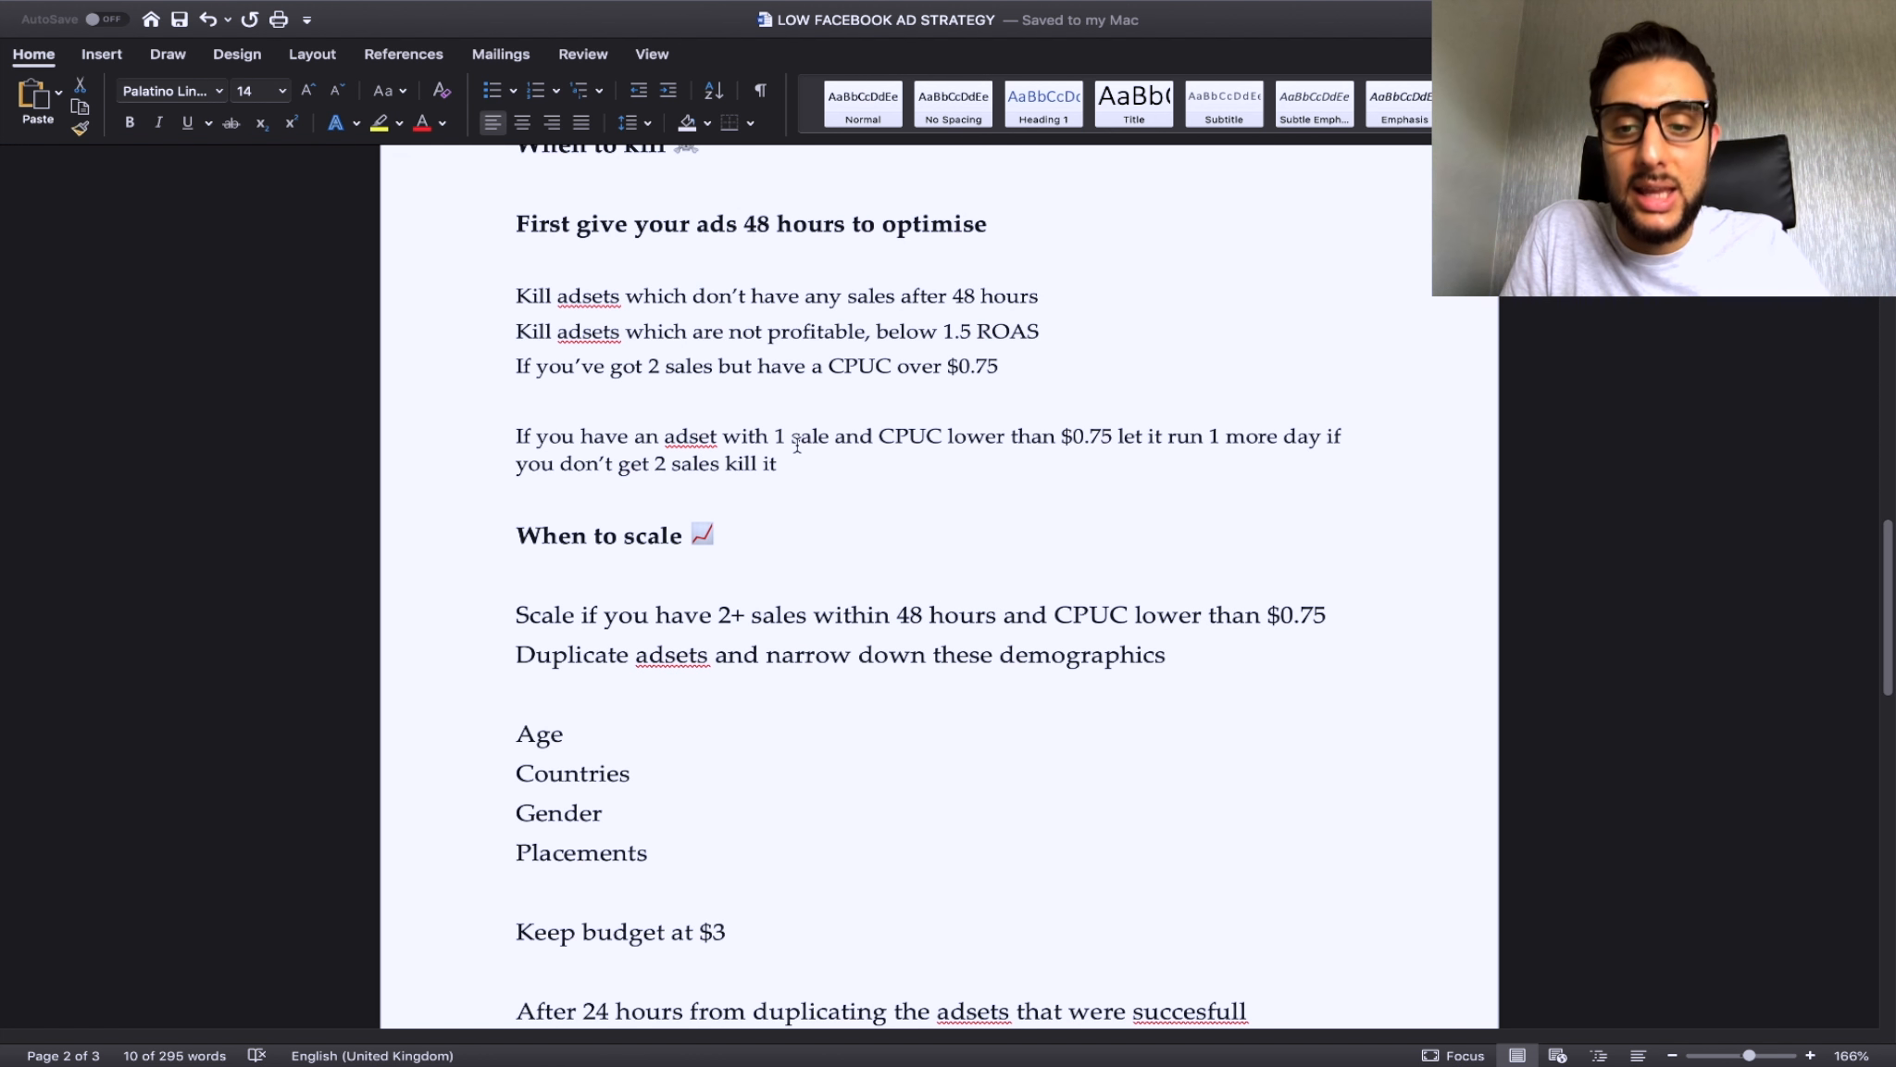
pyautogui.scroll(-5, 796, 445)
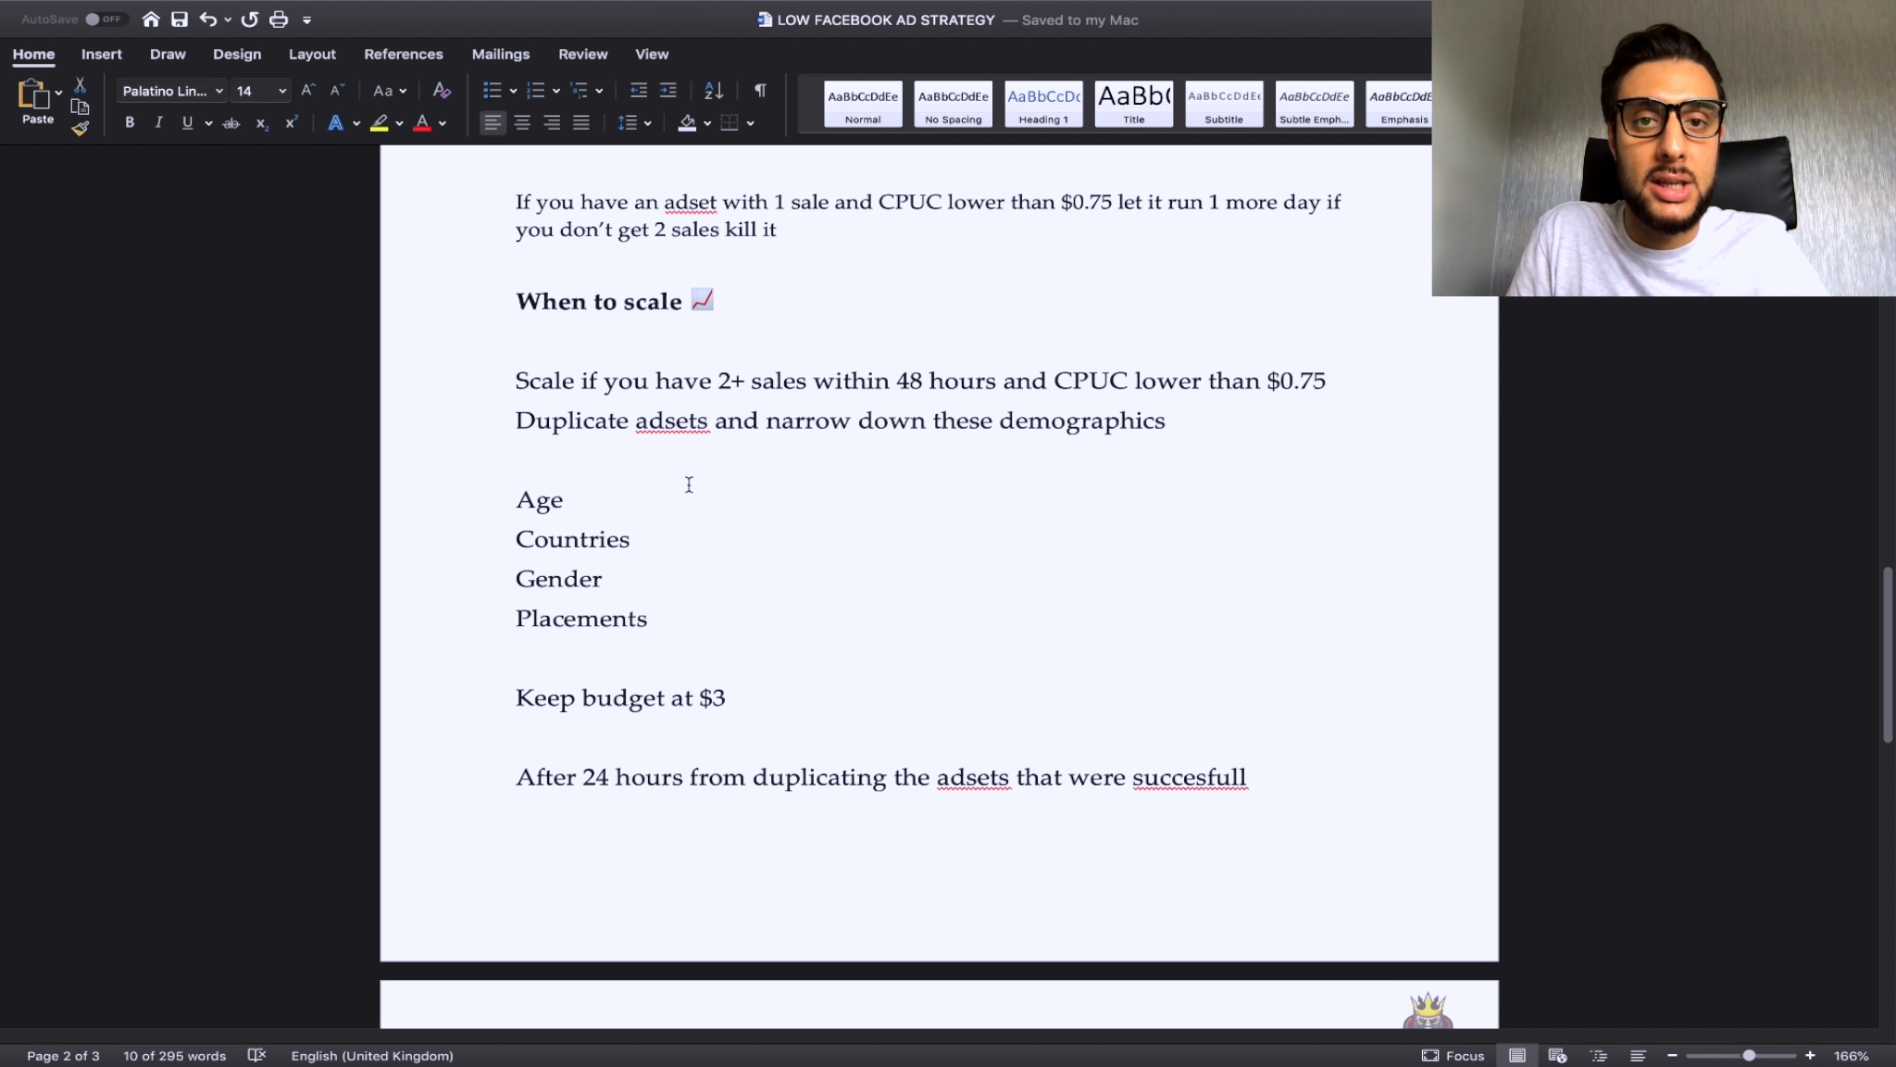
pyautogui.scroll(-2, 689, 485)
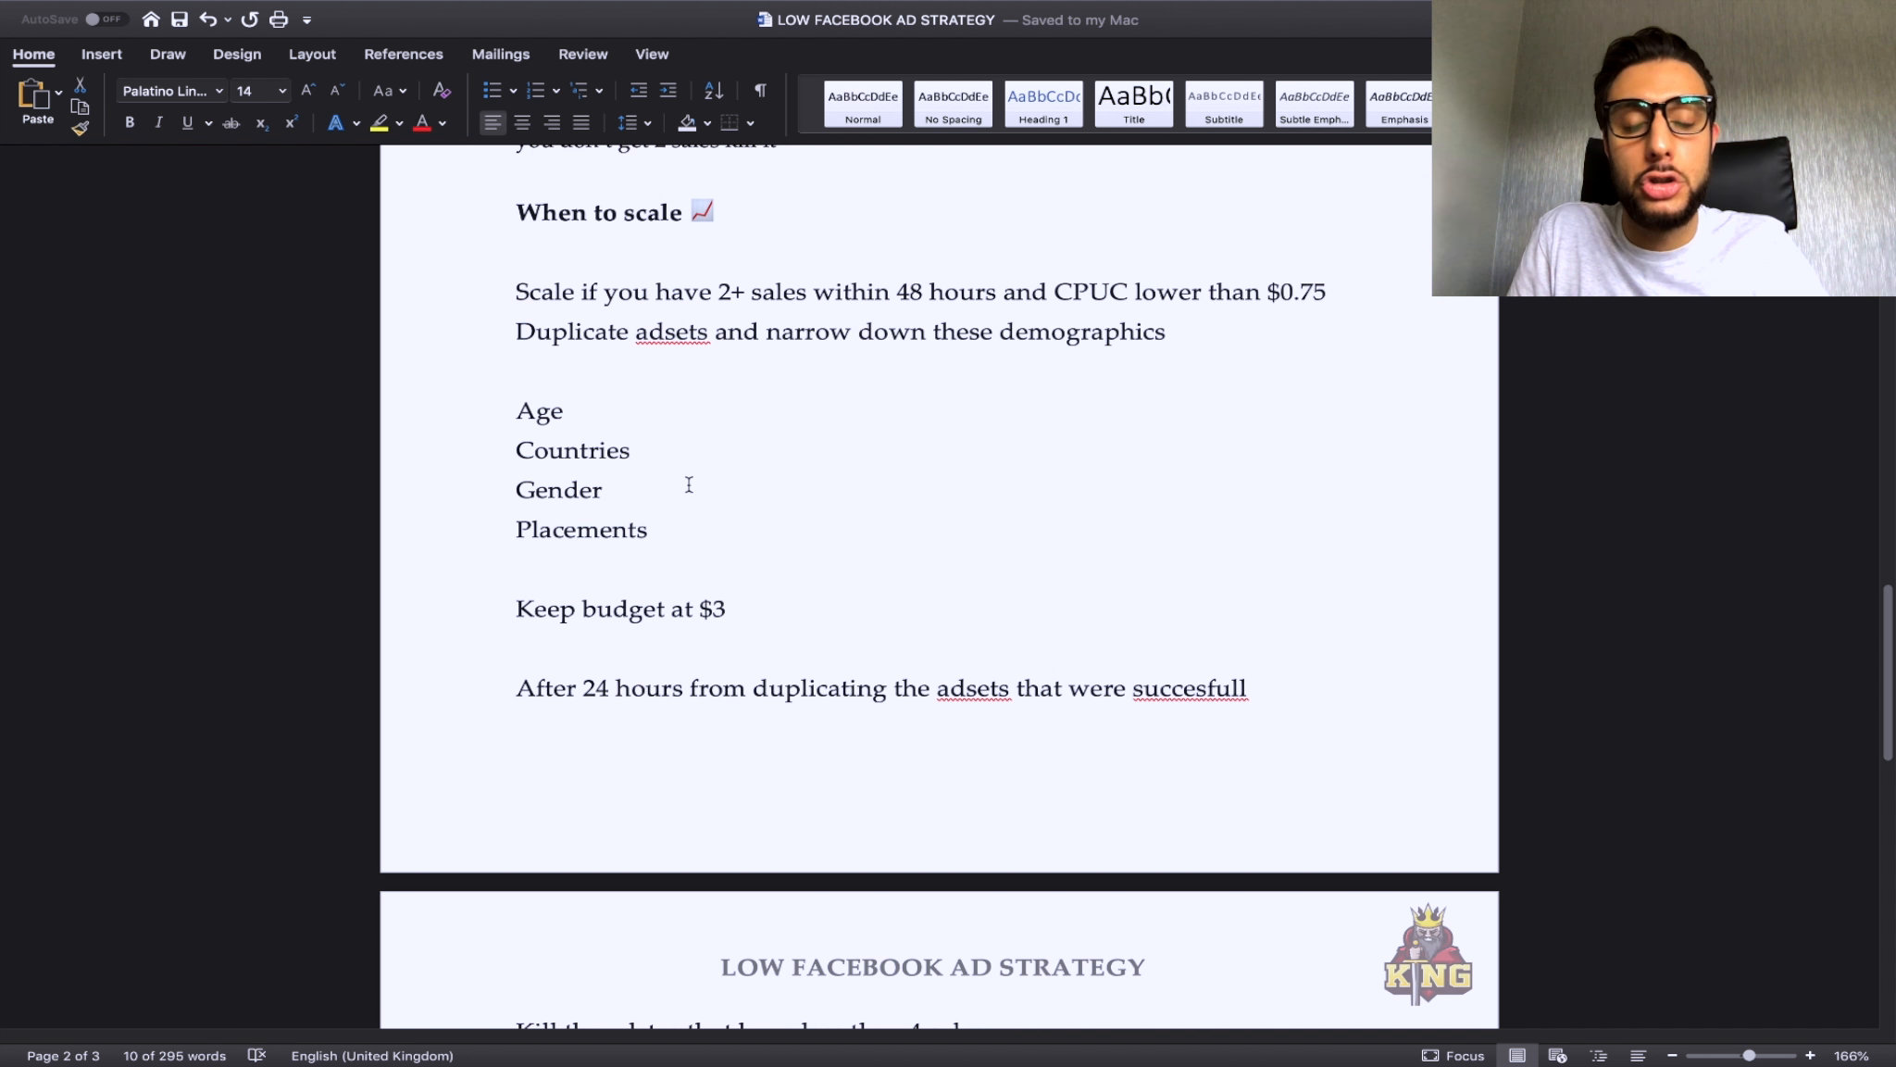
pyautogui.scroll(-3, 689, 484)
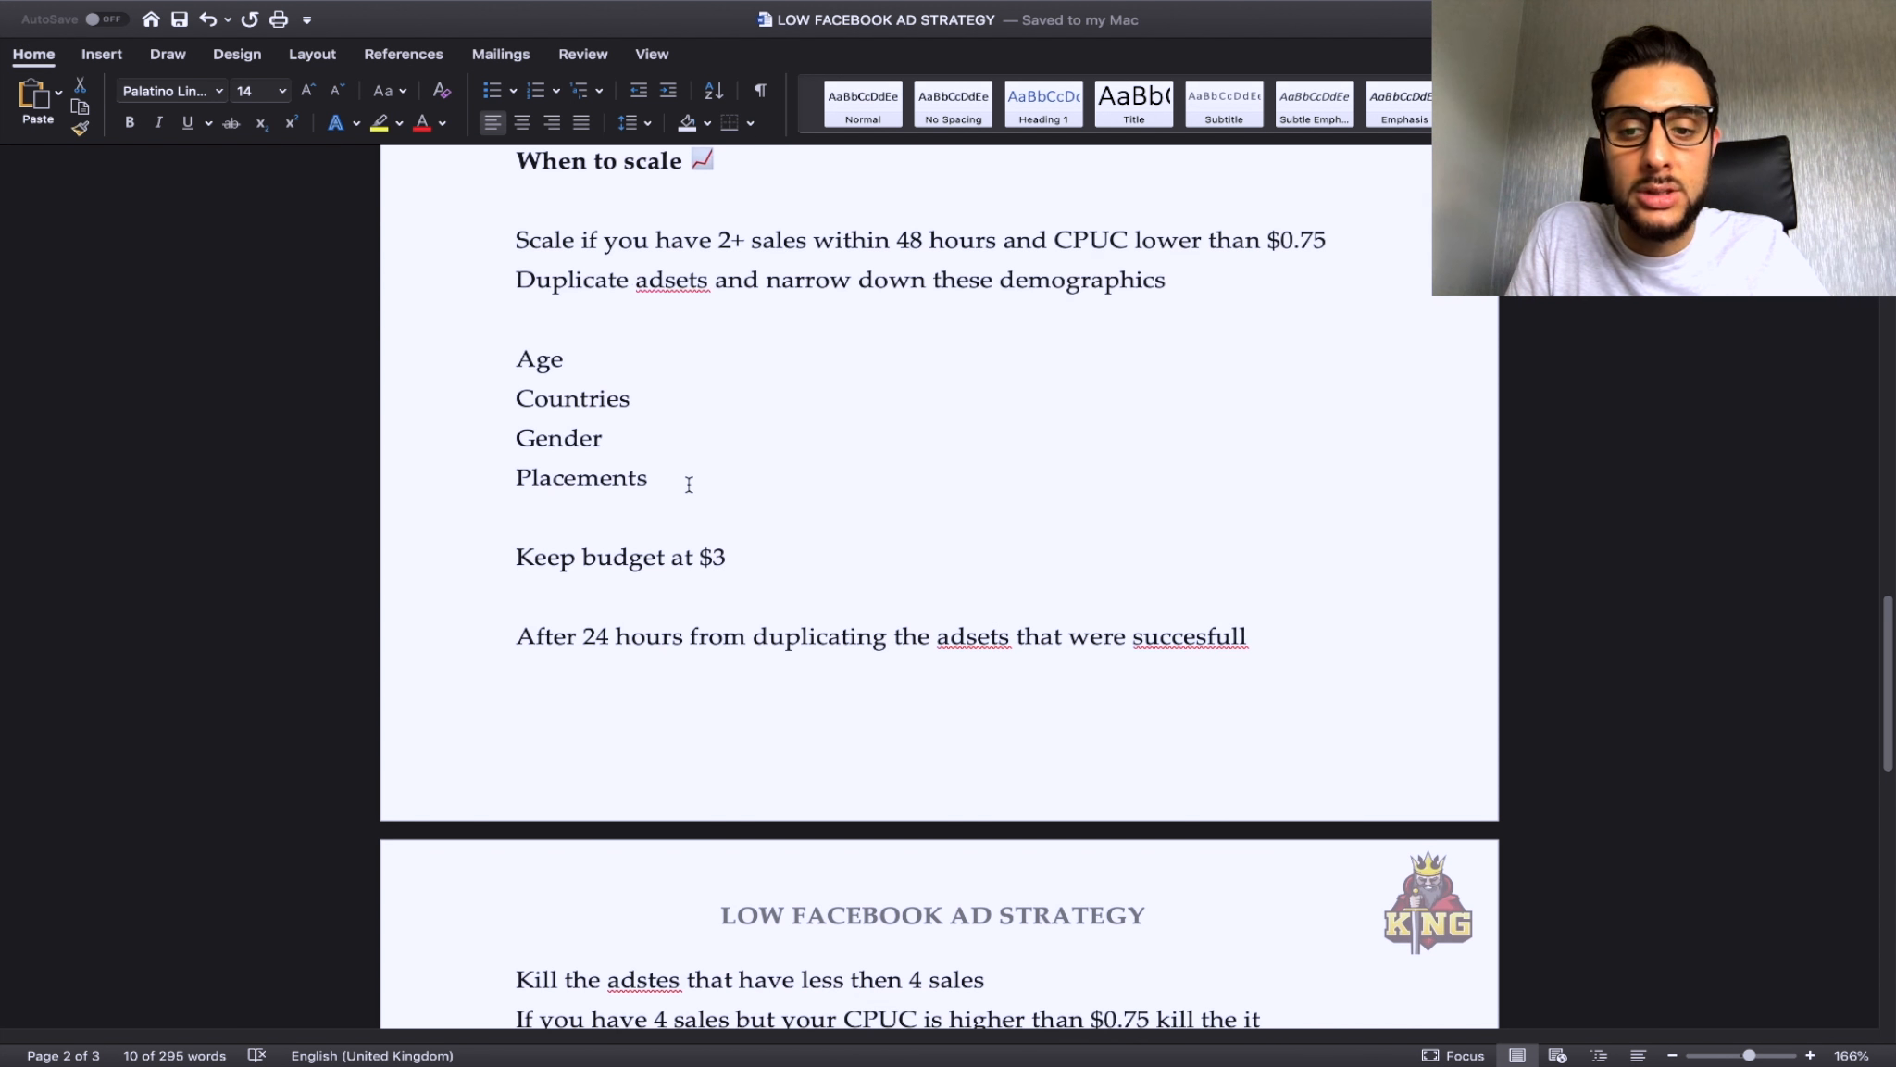
pyautogui.scroll(5, 651, 449)
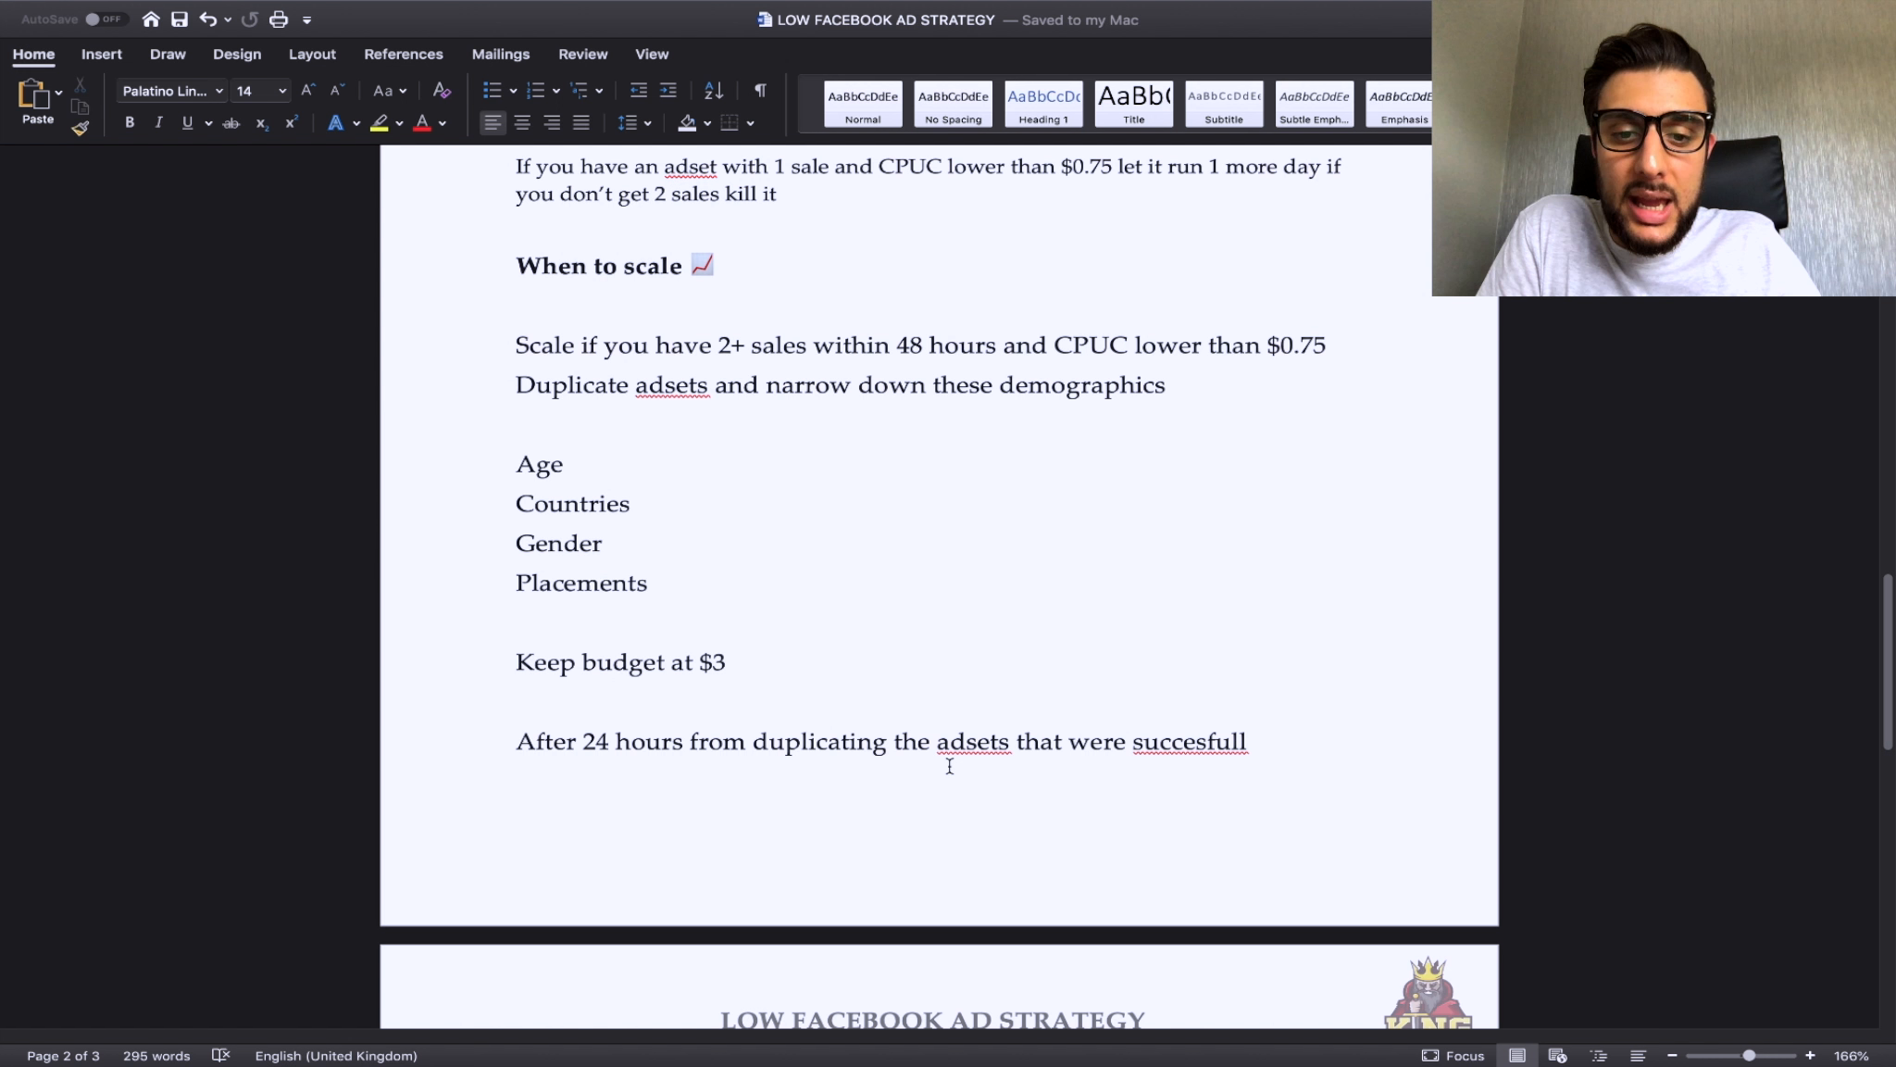
pyautogui.scroll(1, 770, 550)
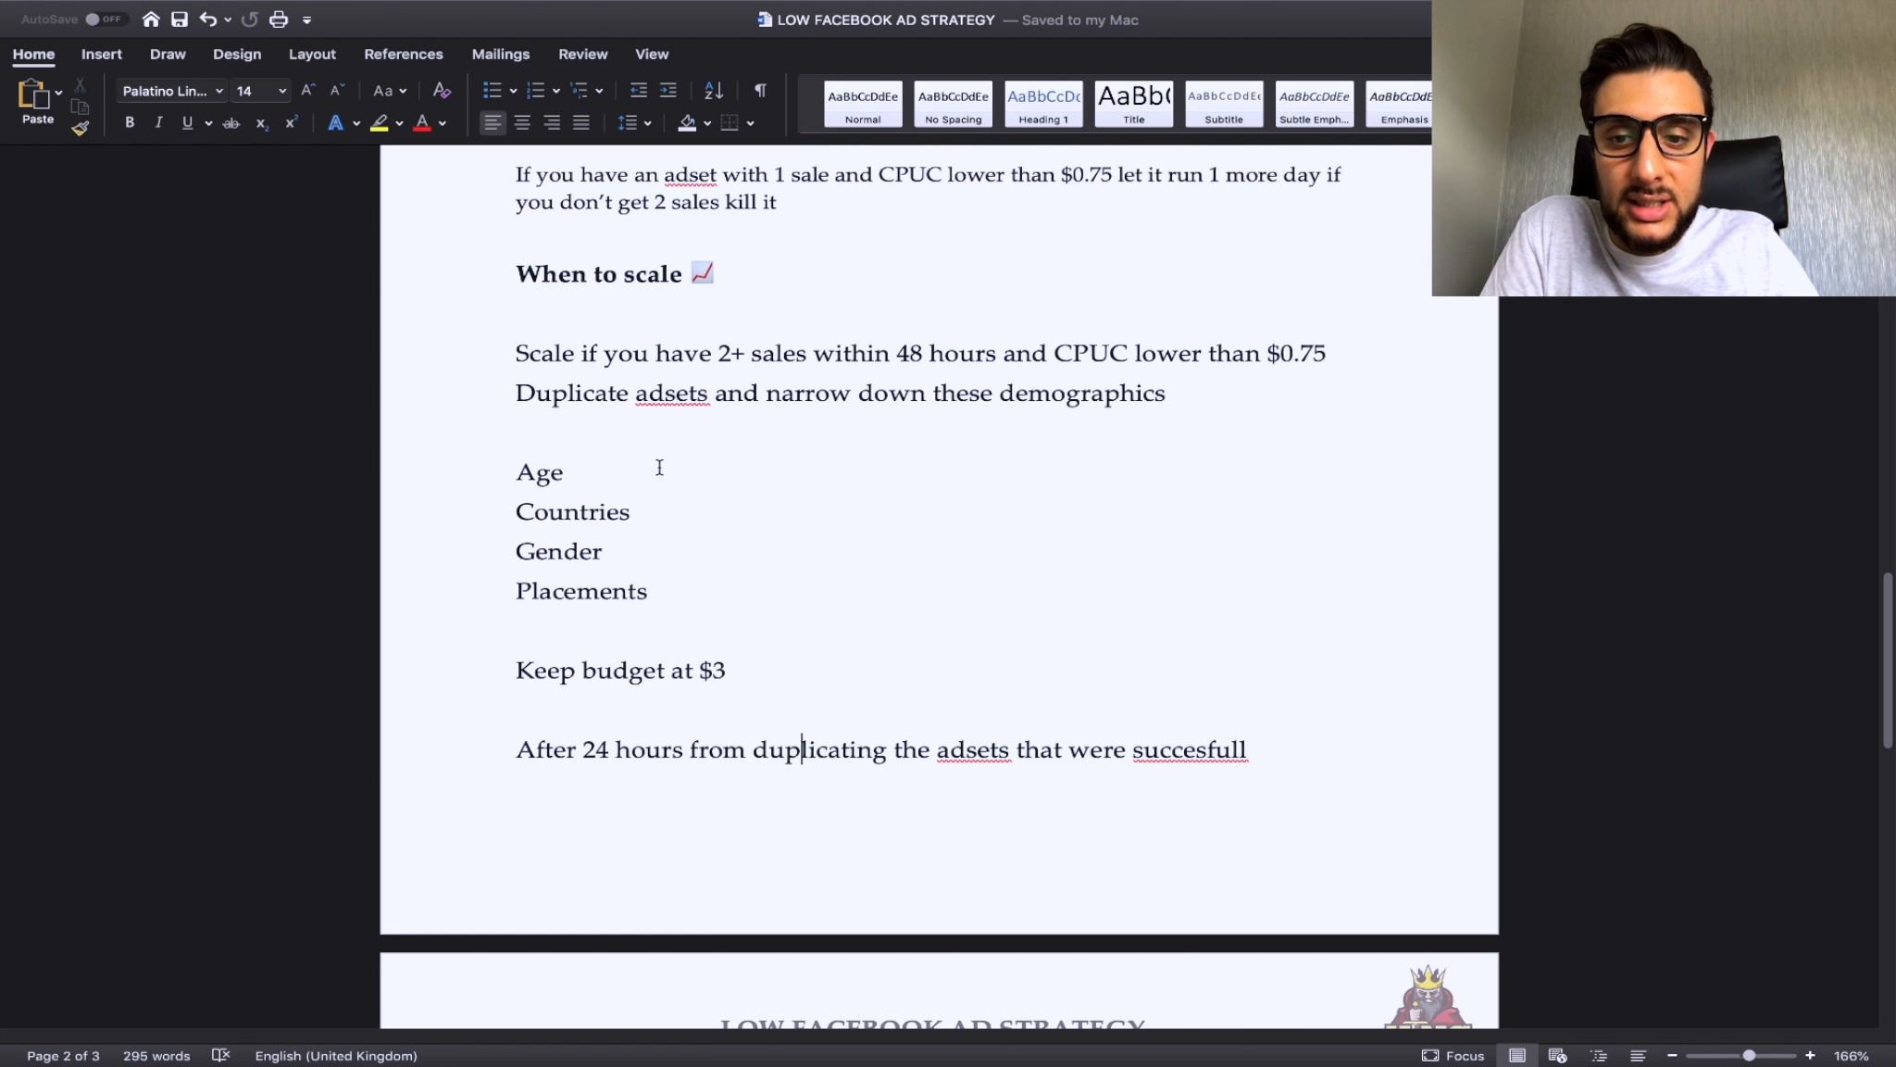
# Read the strategy document's last page on killing or horizontally scaling the duplicated ad sets and dropping unprofitable products.
pyautogui.scroll(-5, 278, 610)
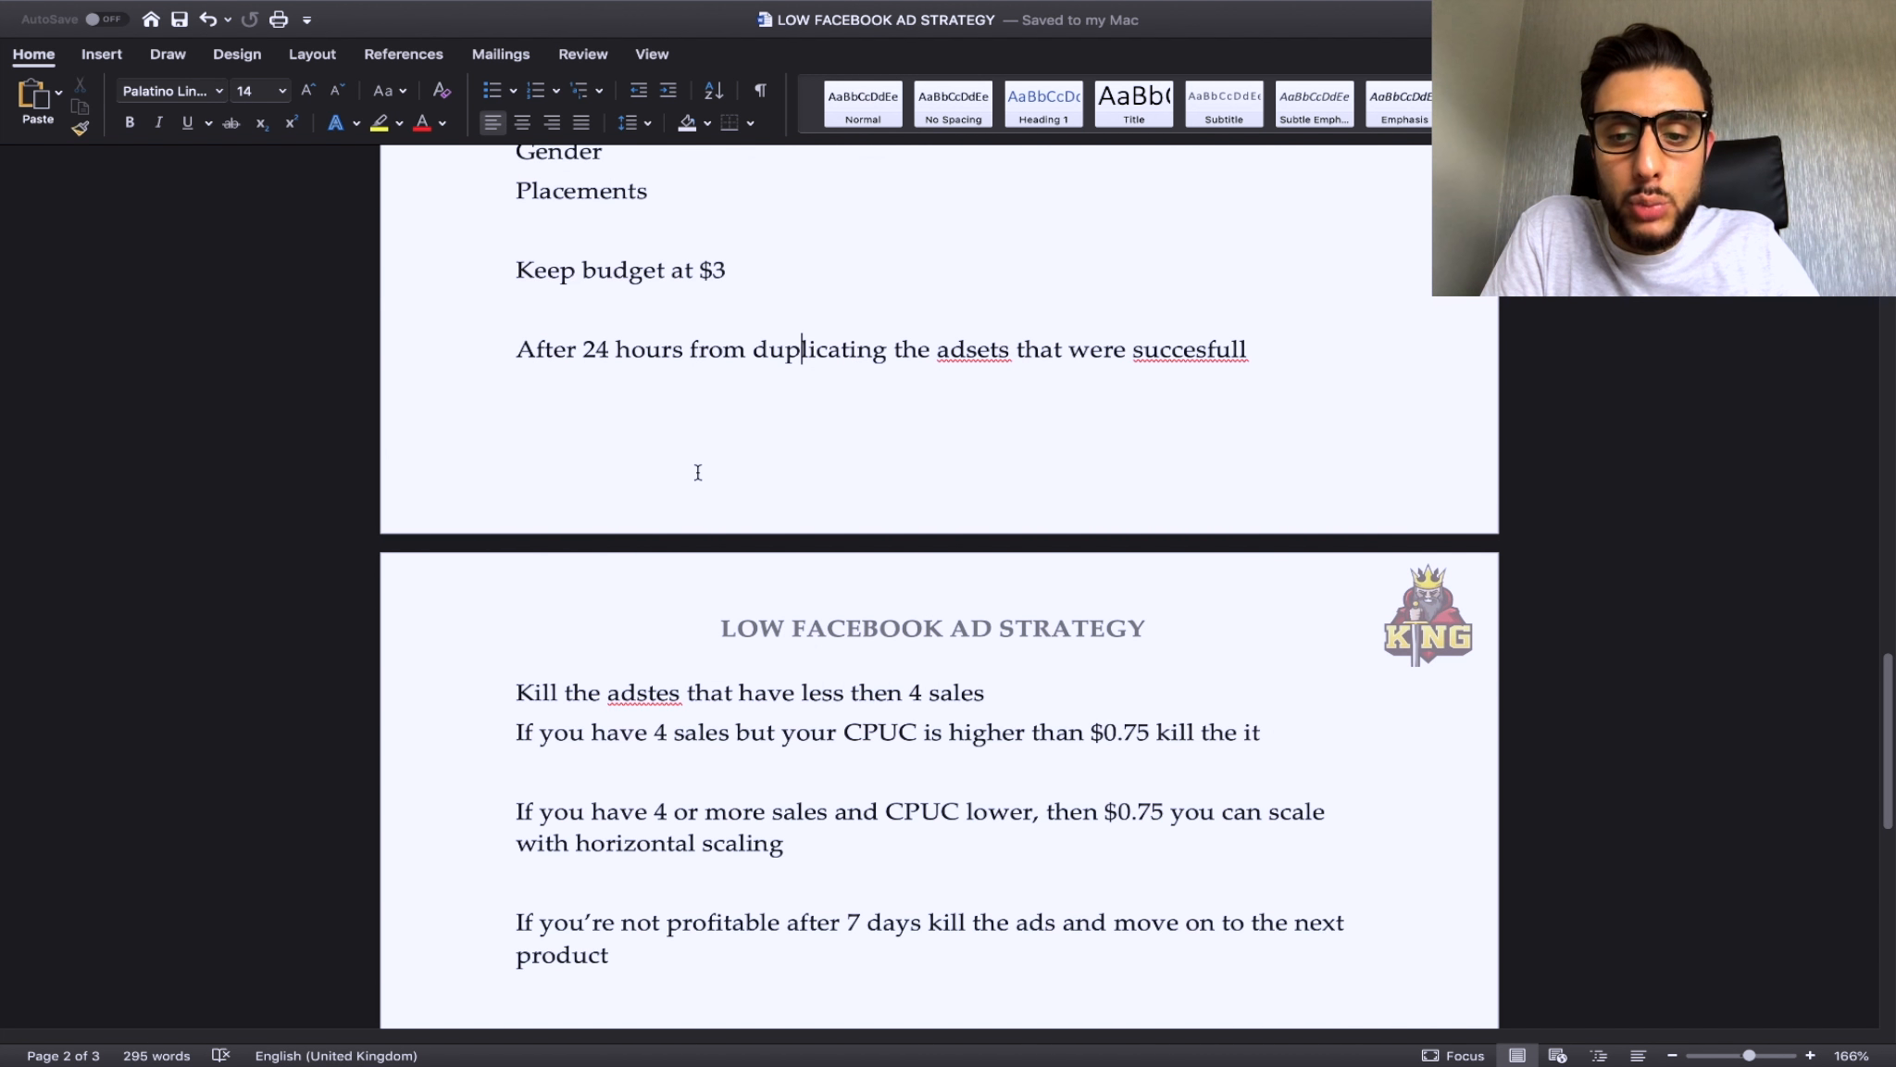
pyautogui.scroll(-3, 690, 468)
pyautogui.scroll(-1, 833, 537)
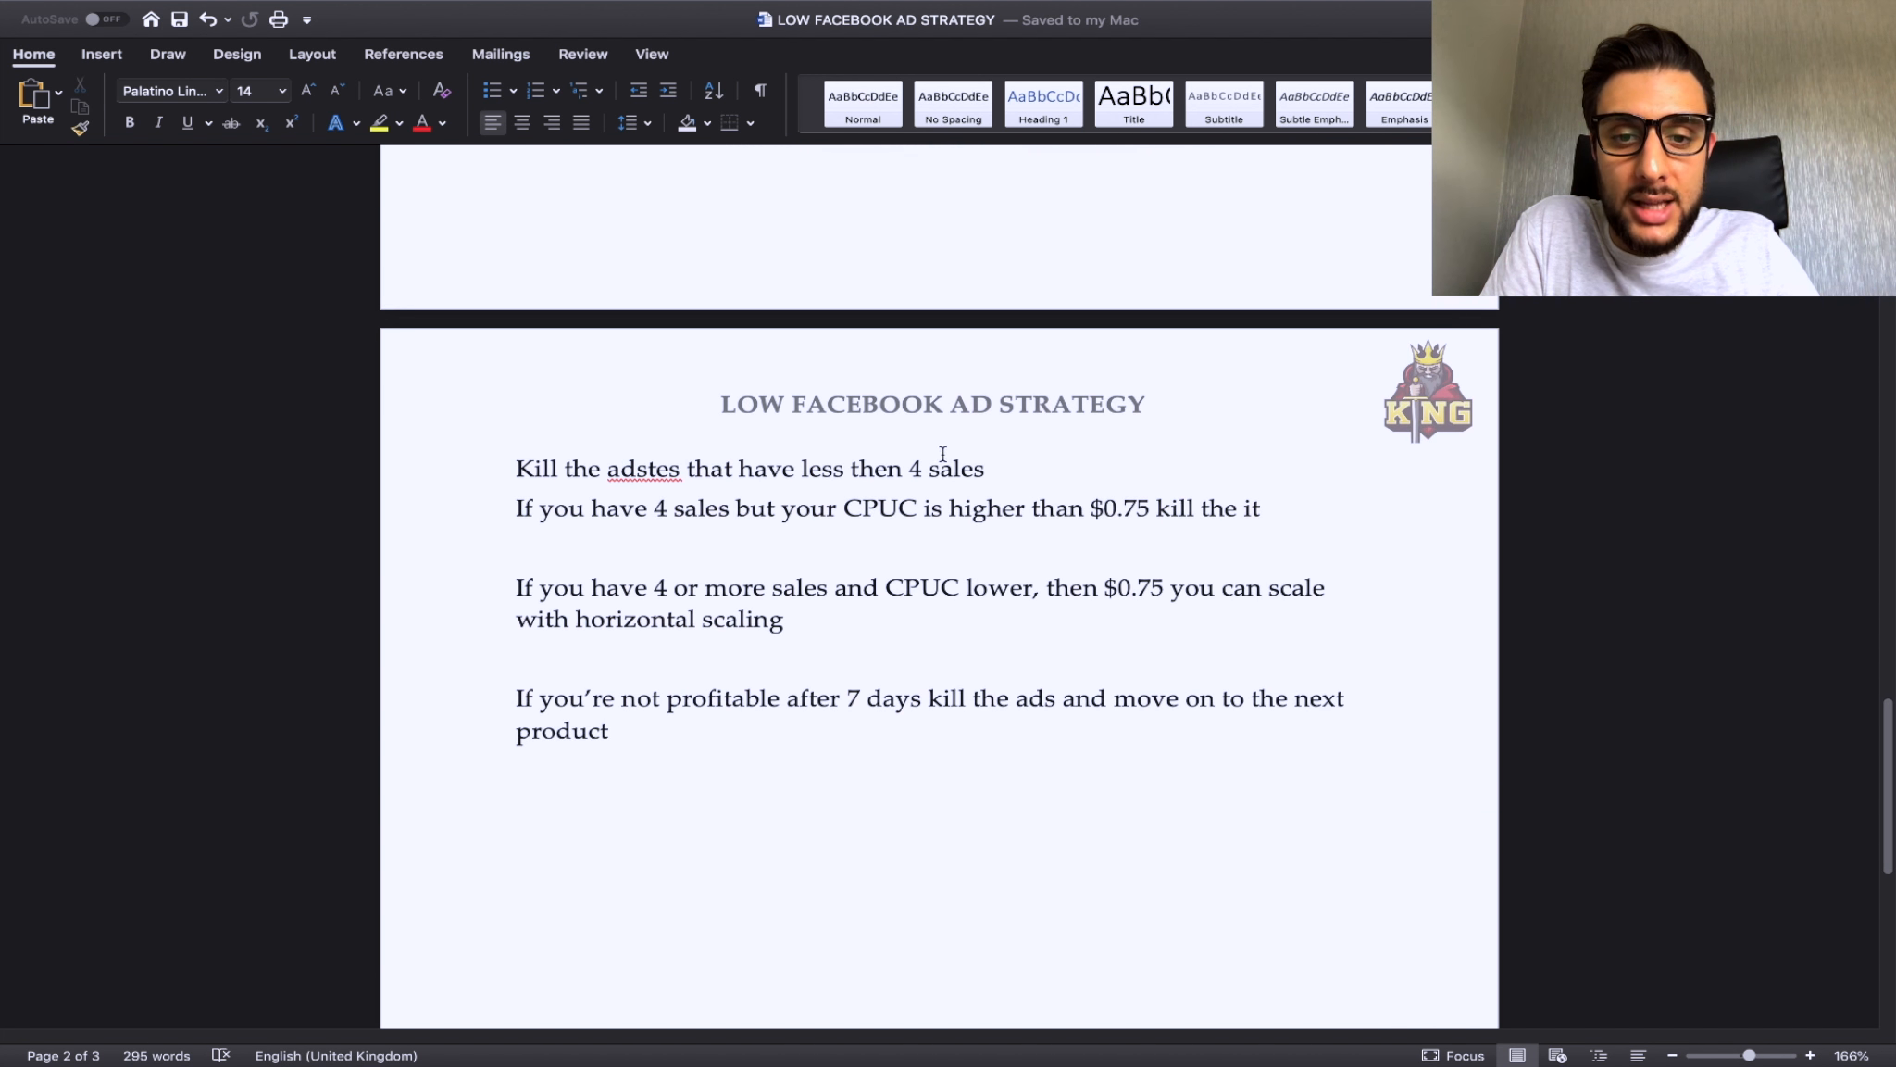
pyautogui.scroll(-1, 995, 481)
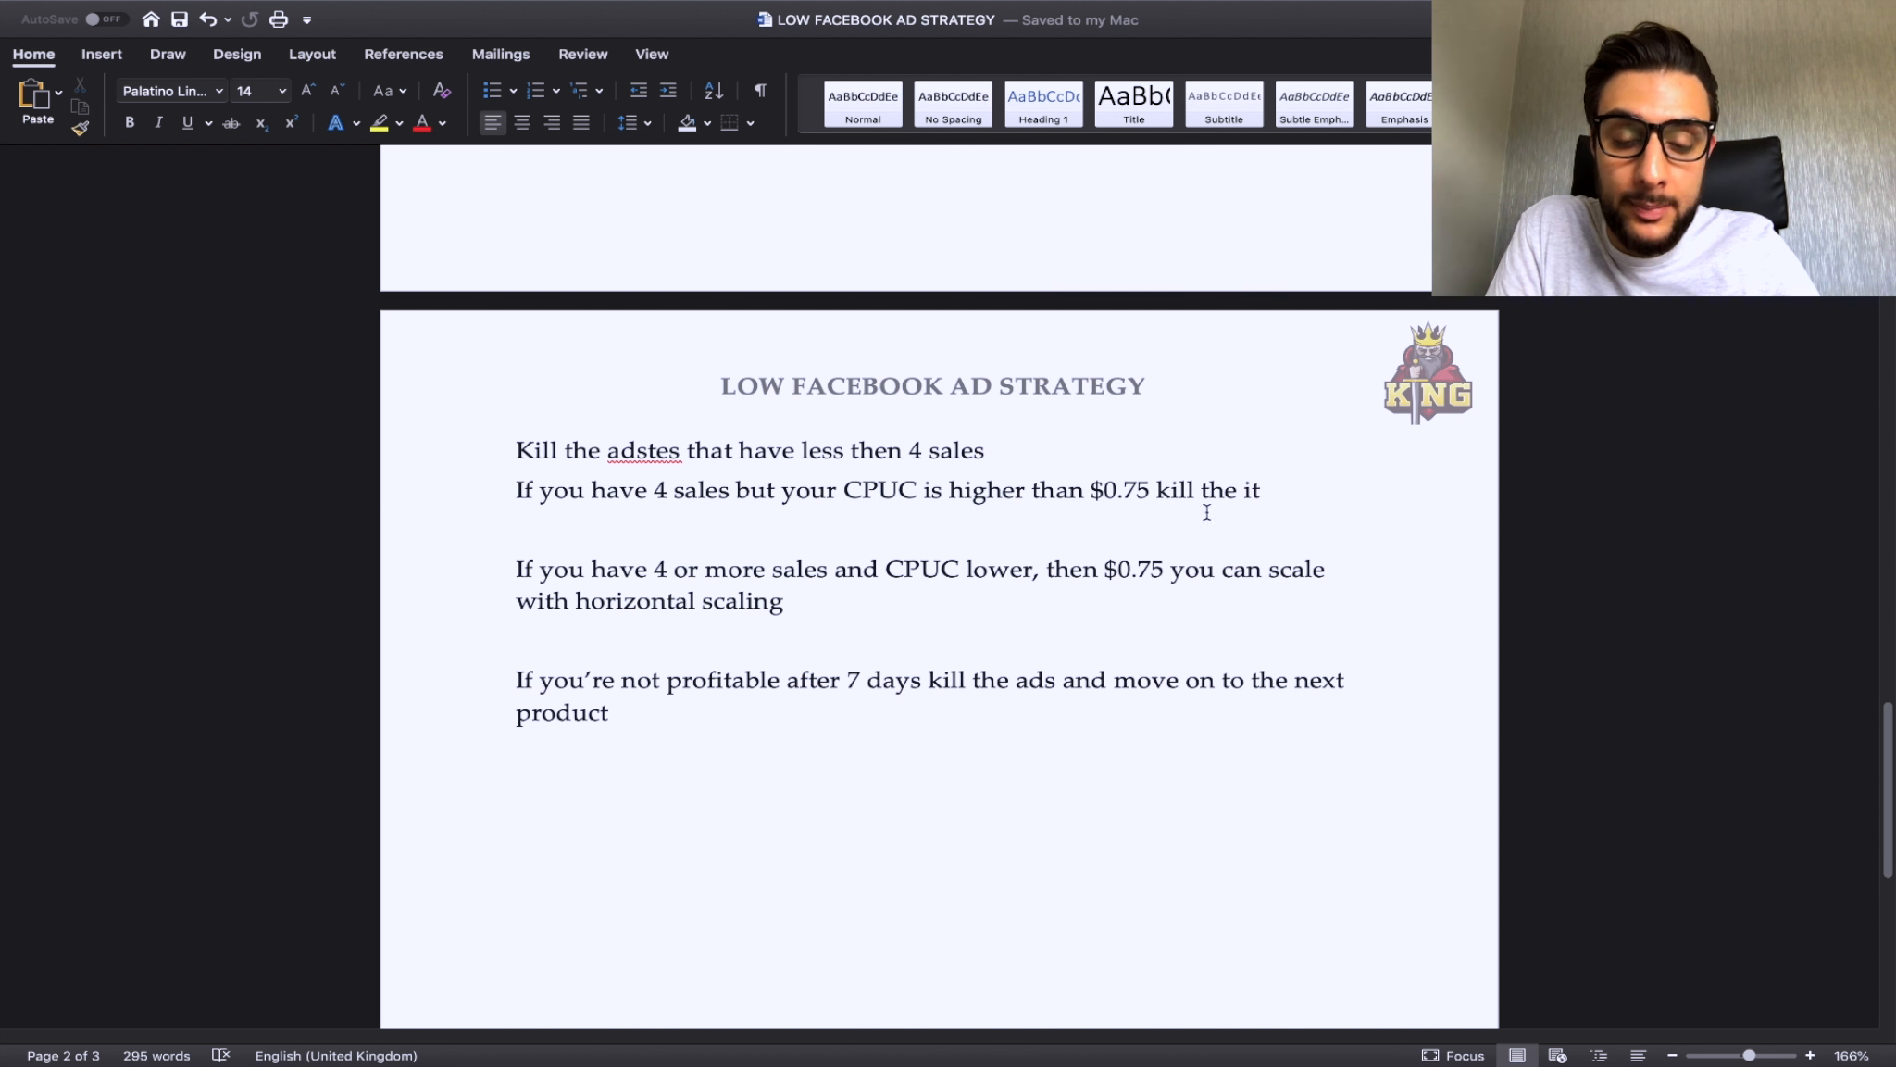
pyautogui.scroll(-1, 1140, 528)
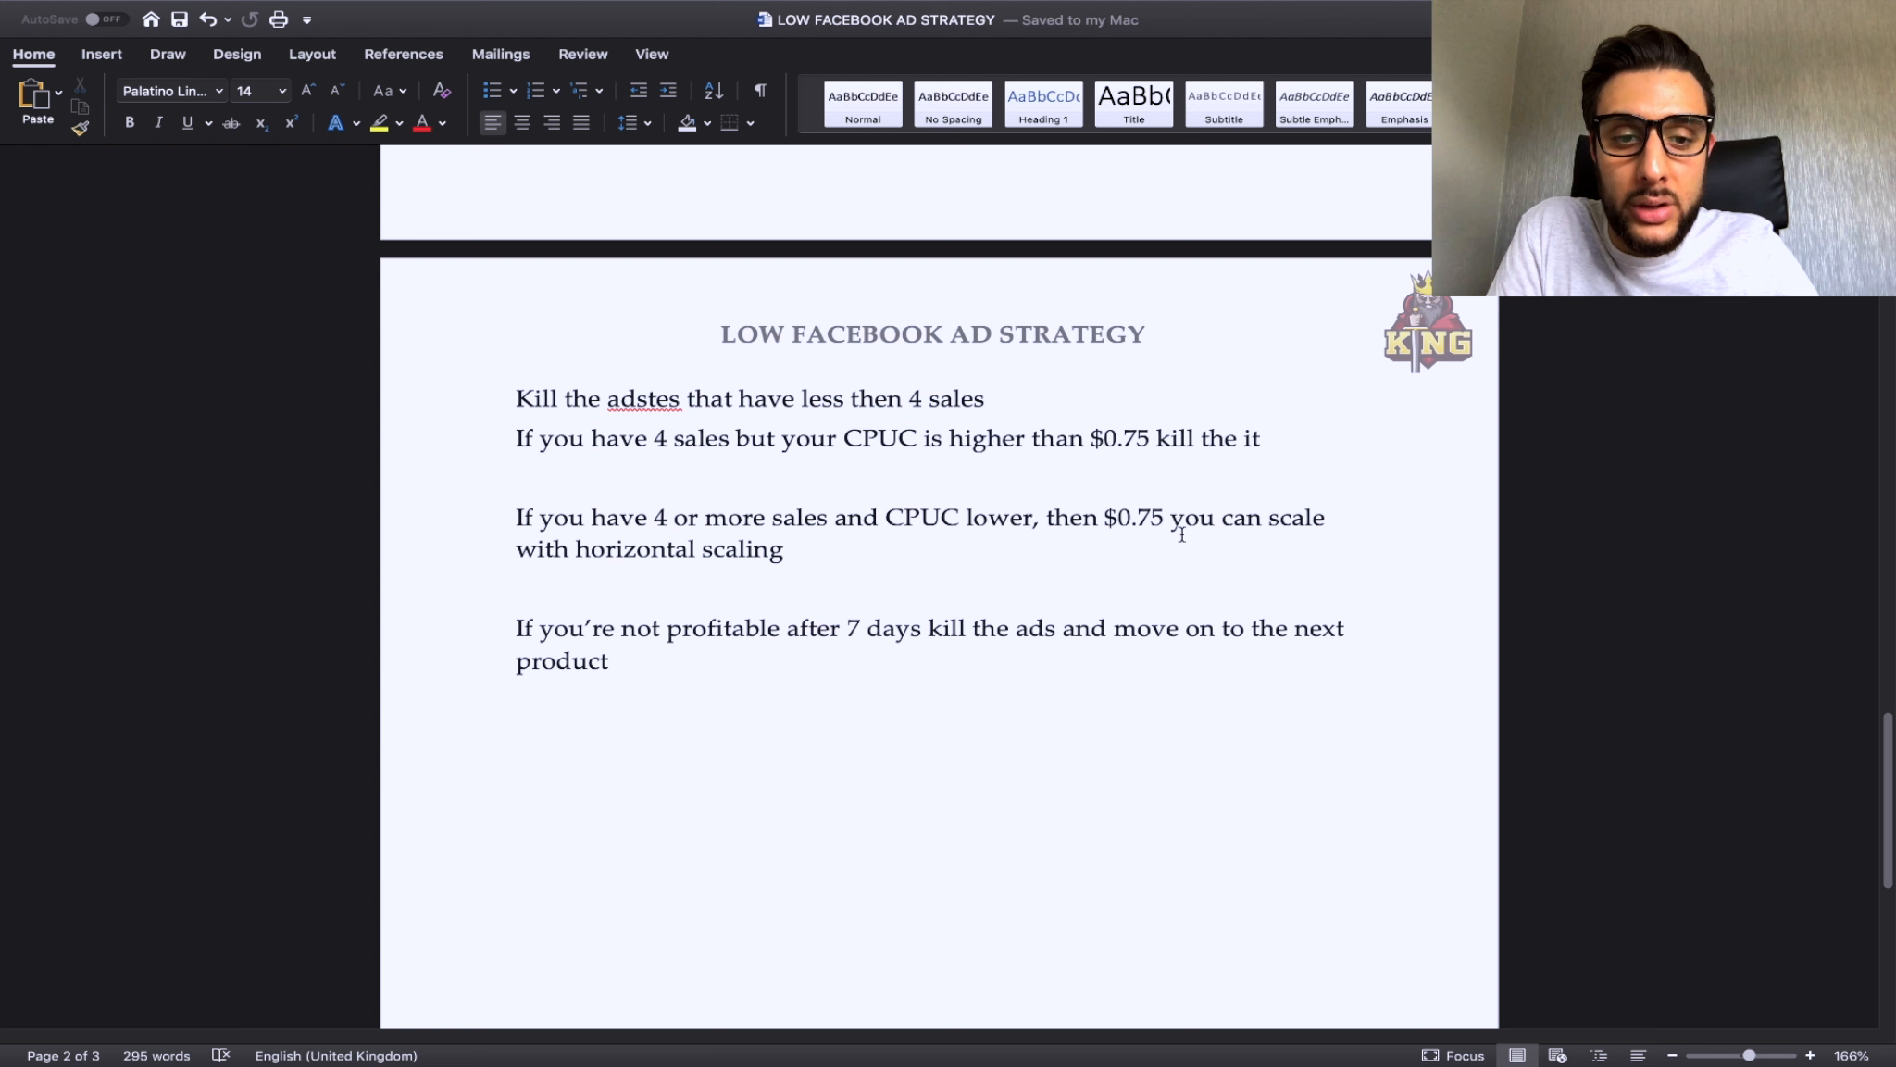
pyautogui.scroll(-2, 944, 556)
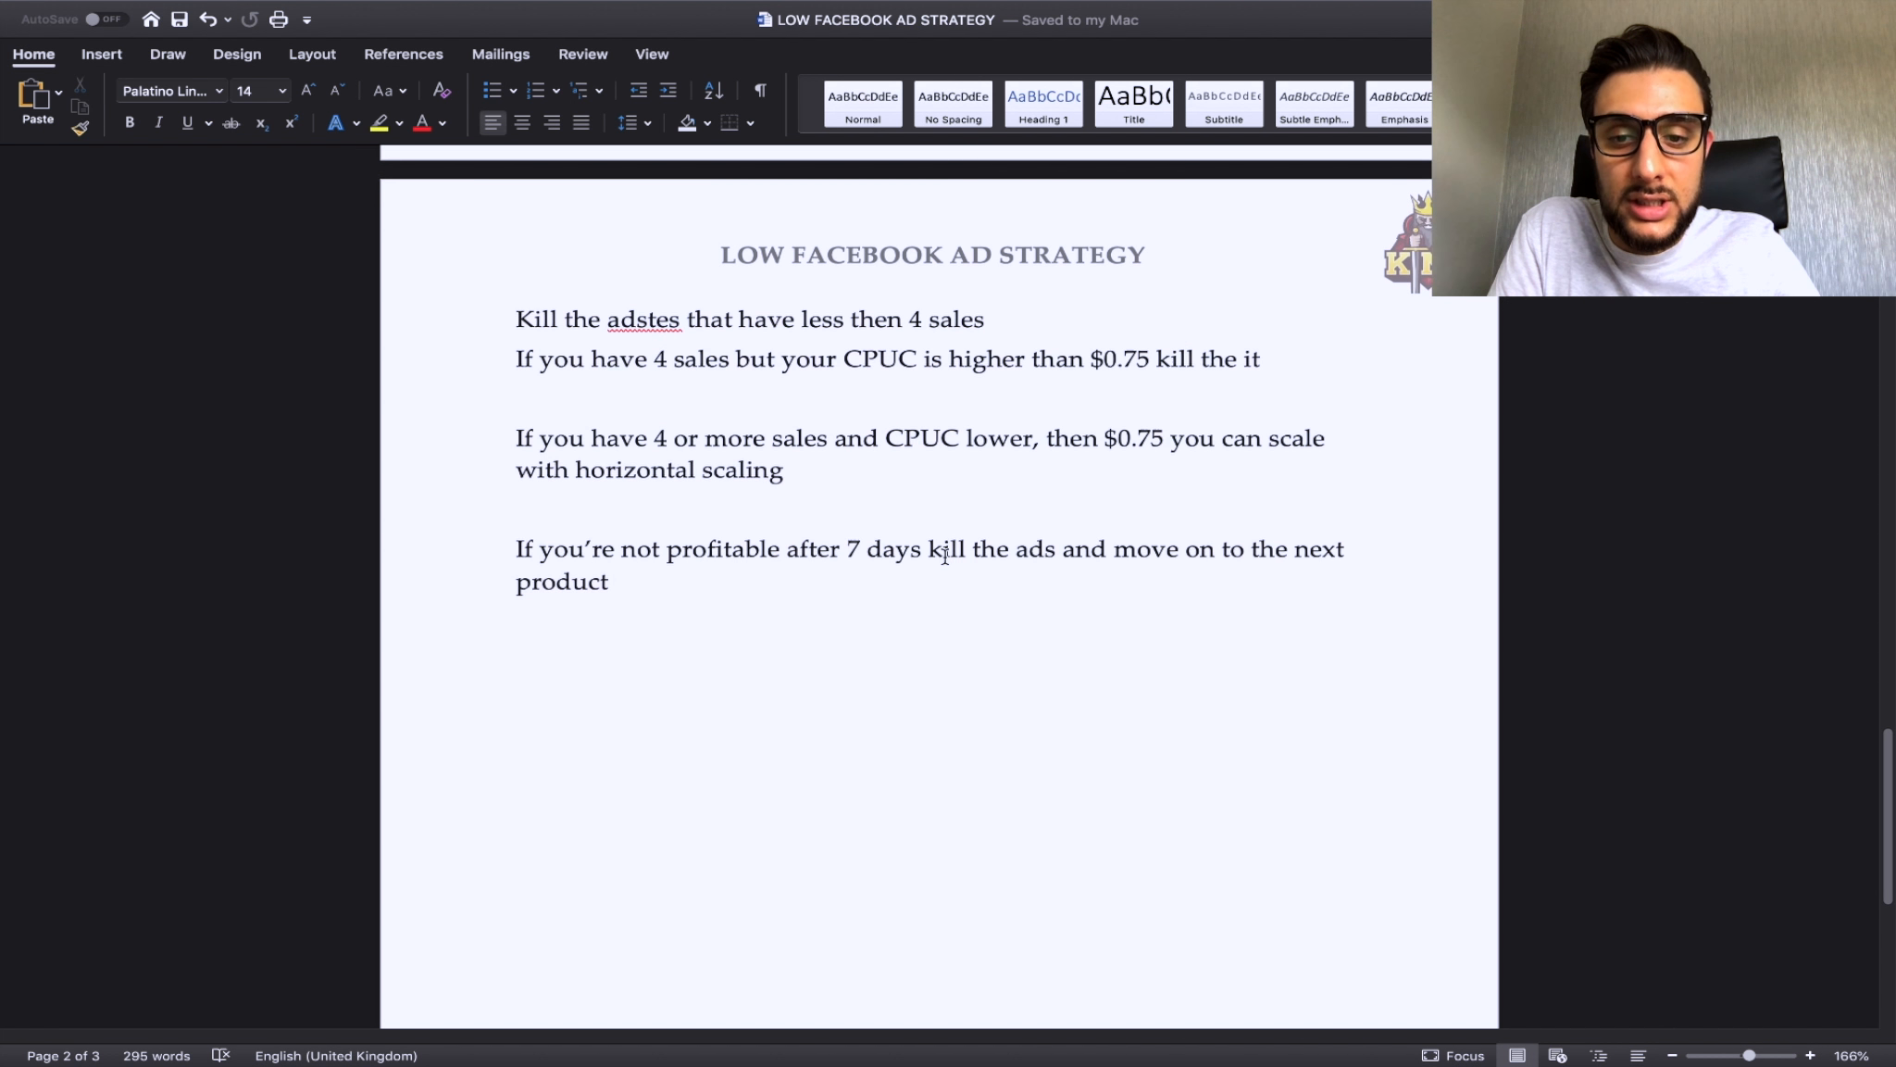